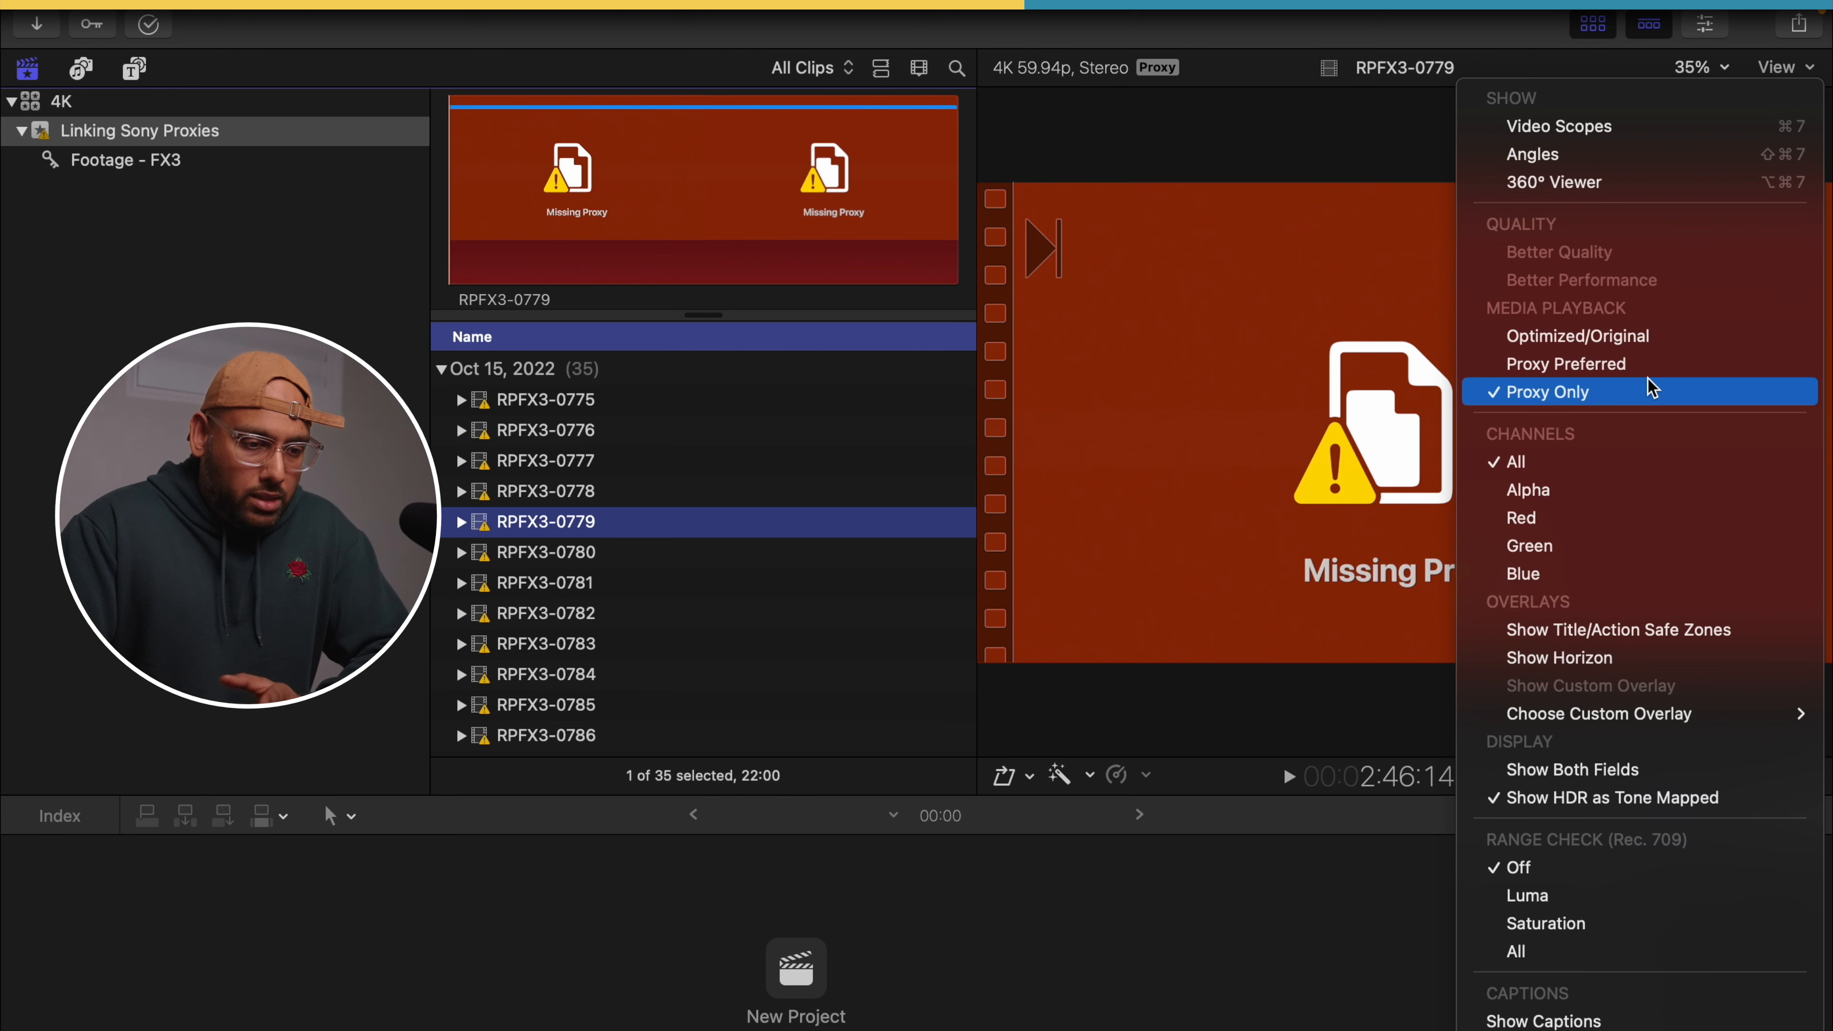
- Check clip RPFX3-0779 with Optimized/Original media playback and return the viewer to Proxy Only
left_click(1664, 340)
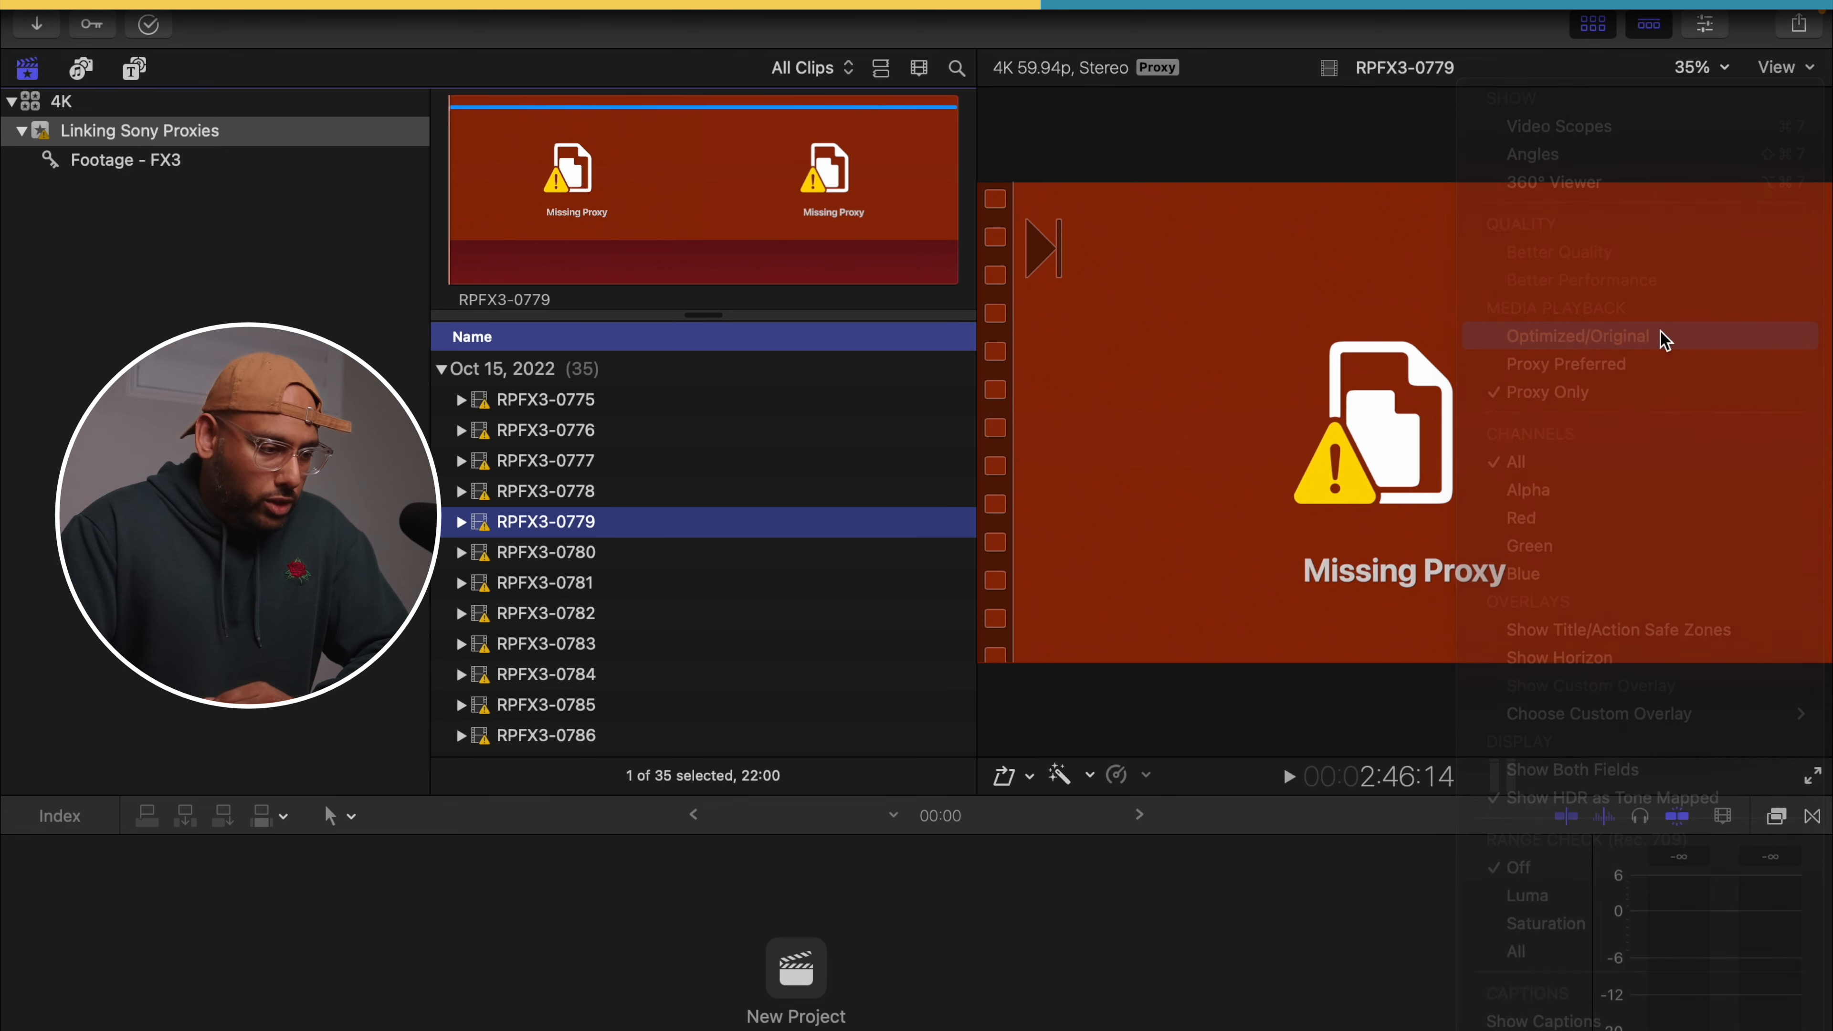
left_click(899, 426)
left_click(777, 523)
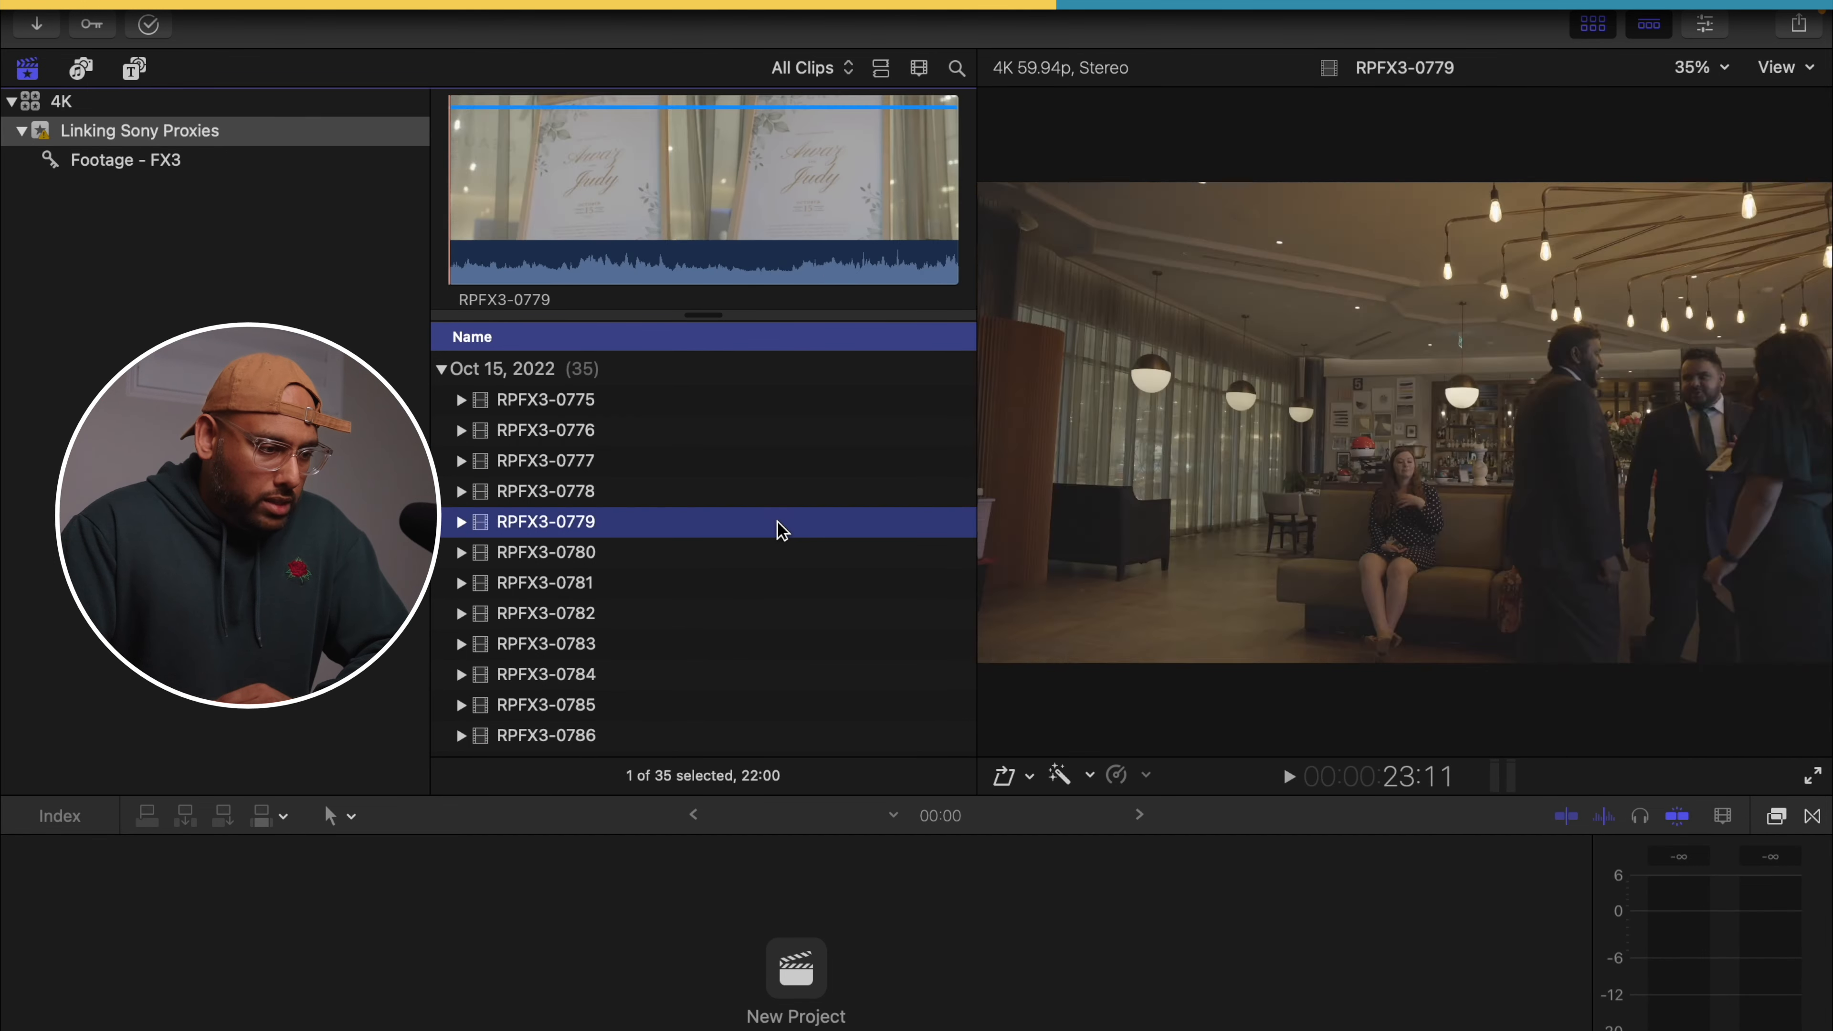
left_click(1792, 70)
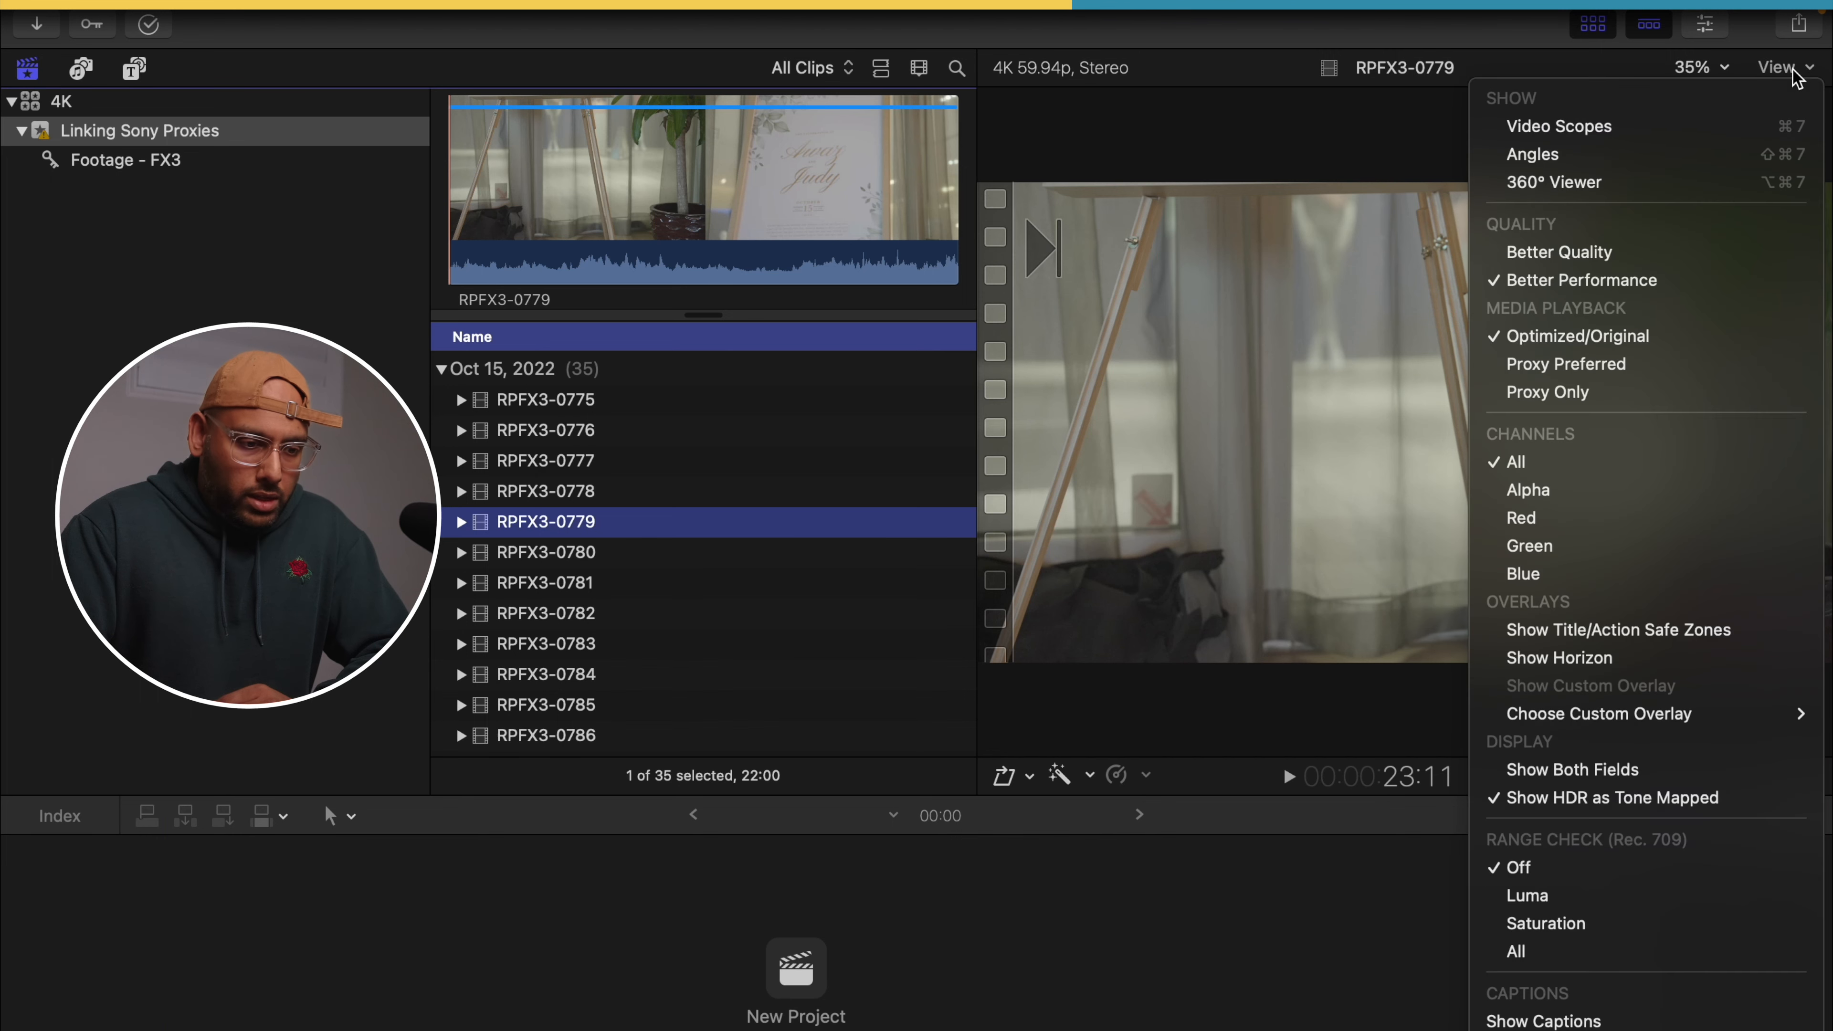
left_click(1593, 396)
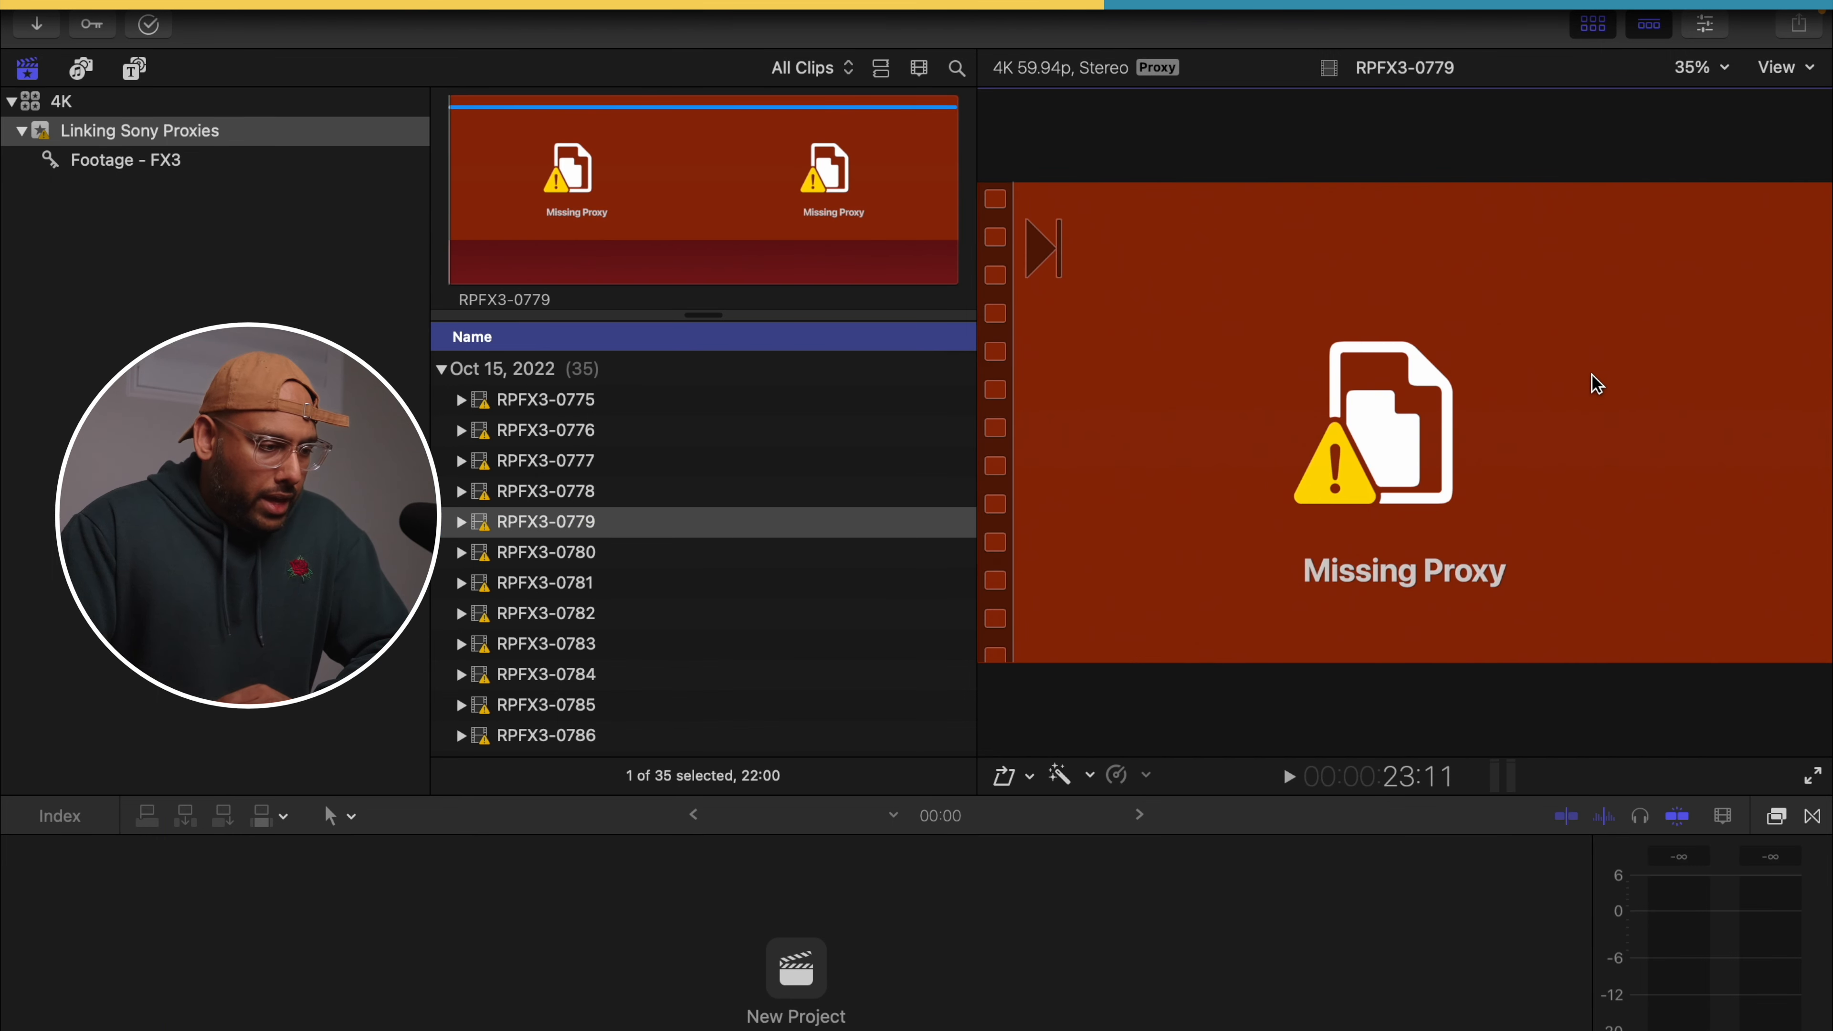
- Select all clips in the Linking Sony Proxies event and start relinking them to proxy media
left_click(747, 428)
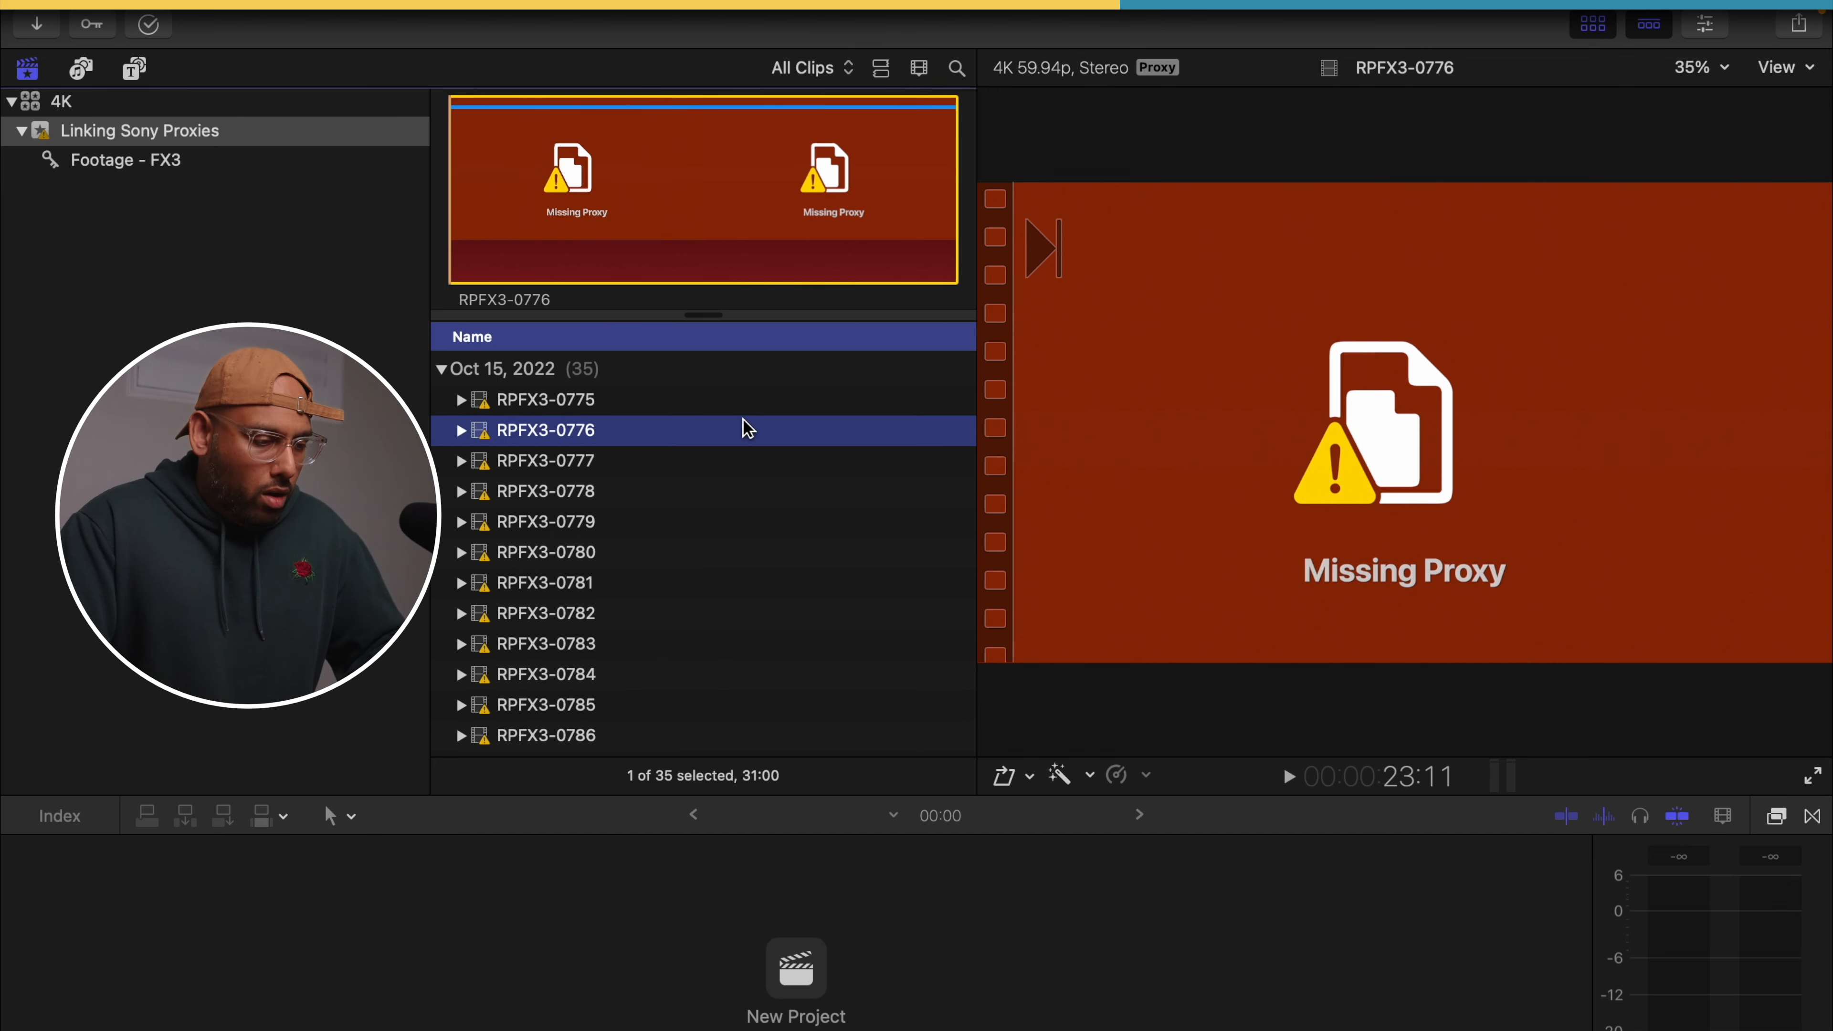
key("super+a")
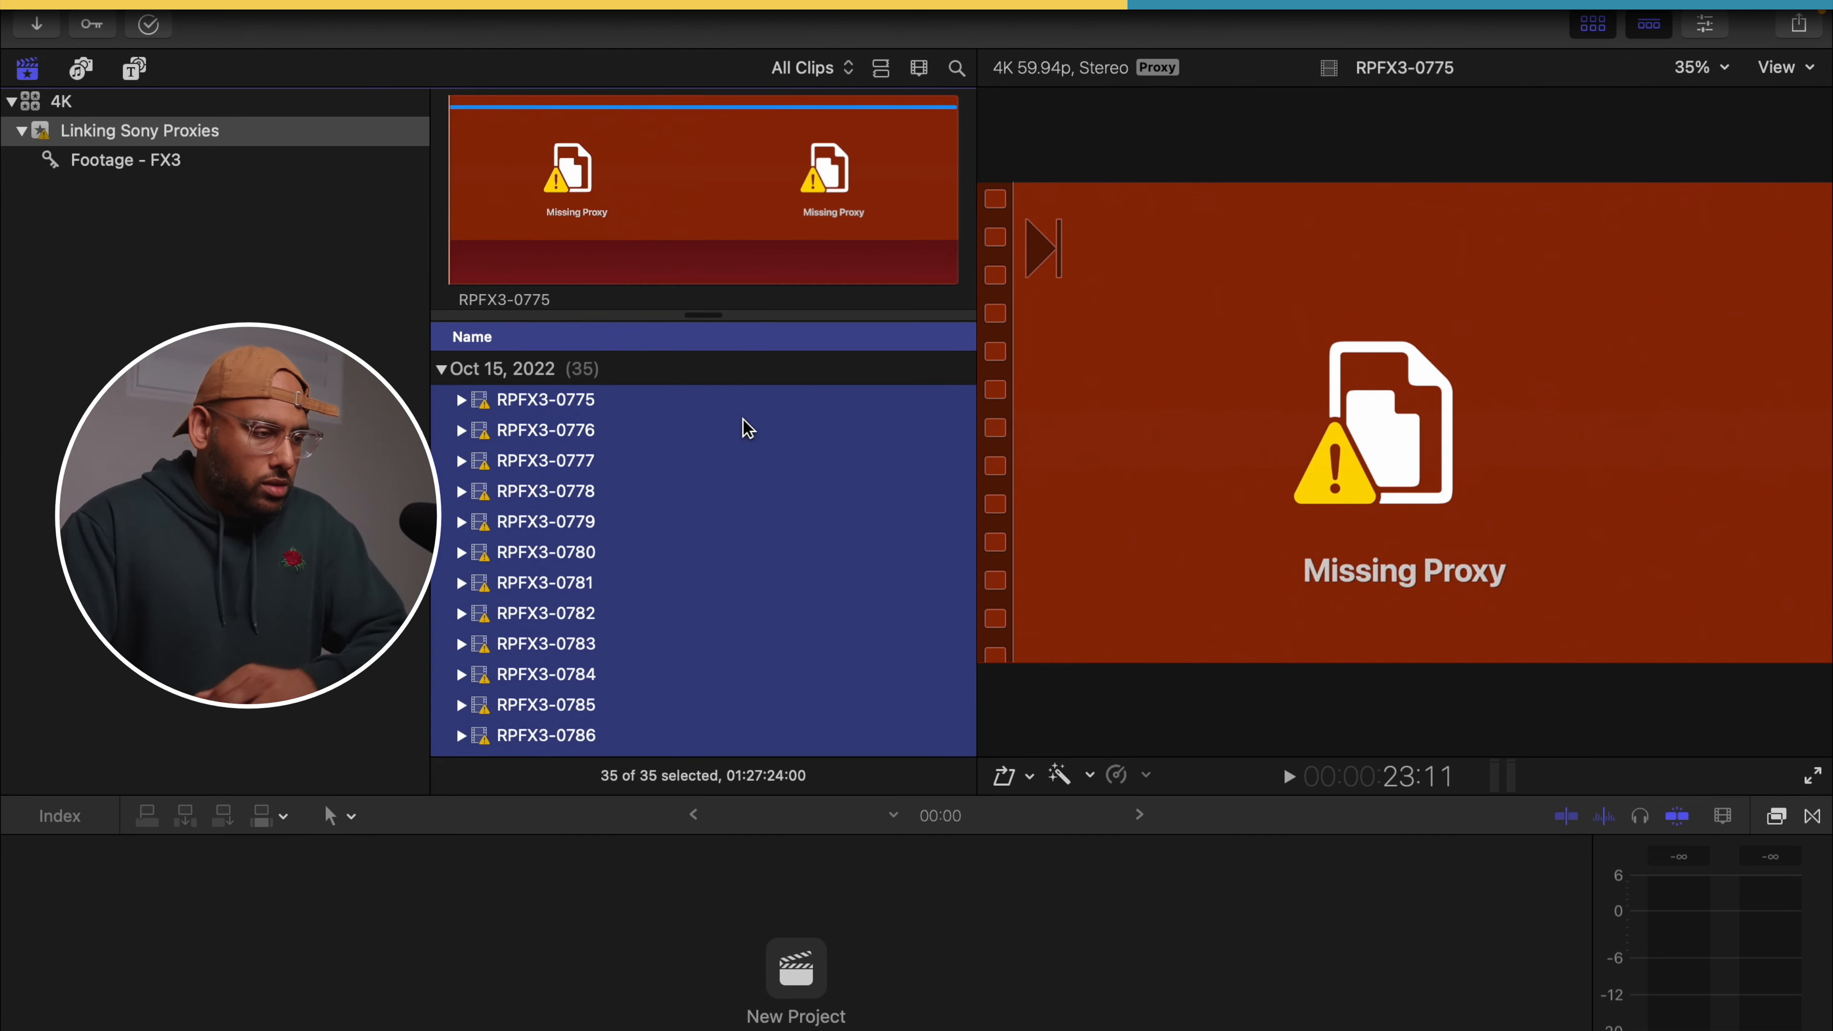
left_click(211, 14)
mouse_move(285, 256)
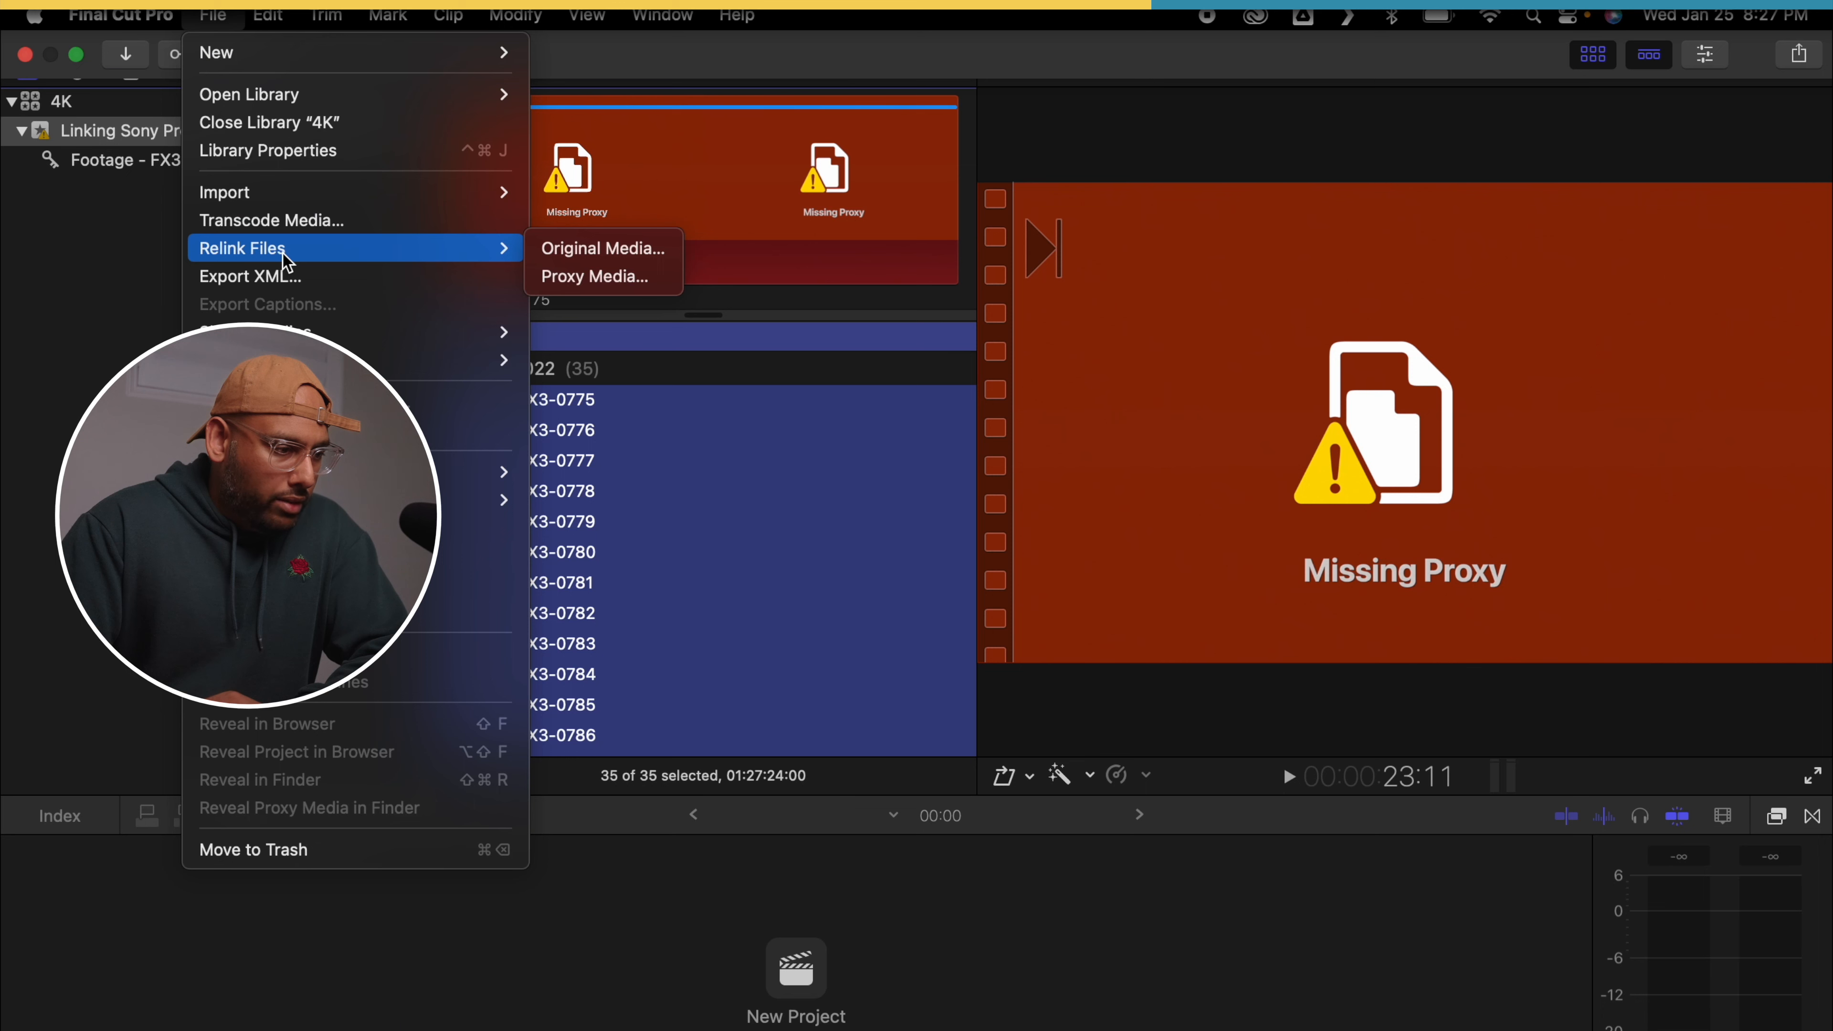
left_click(588, 278)
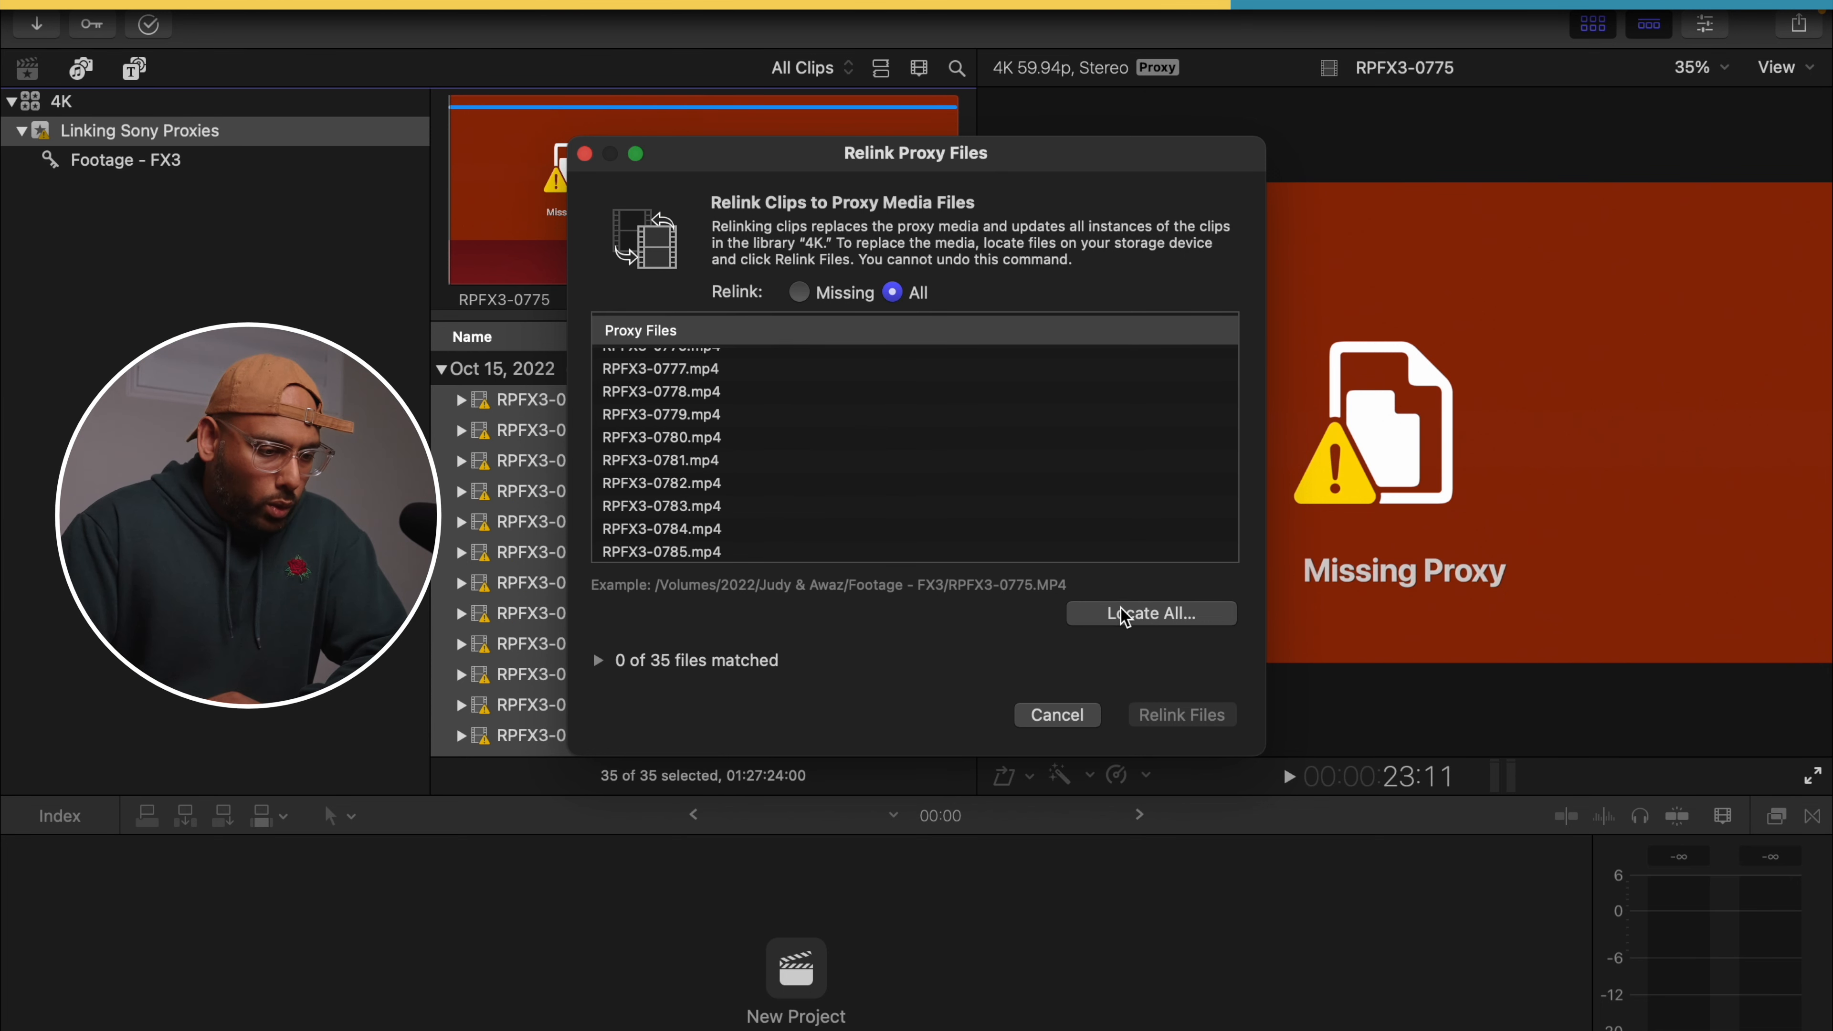
- Locate the proxy files in the Footage - FX3 - px folder and relink all the selected clips to them
left_click(1137, 614)
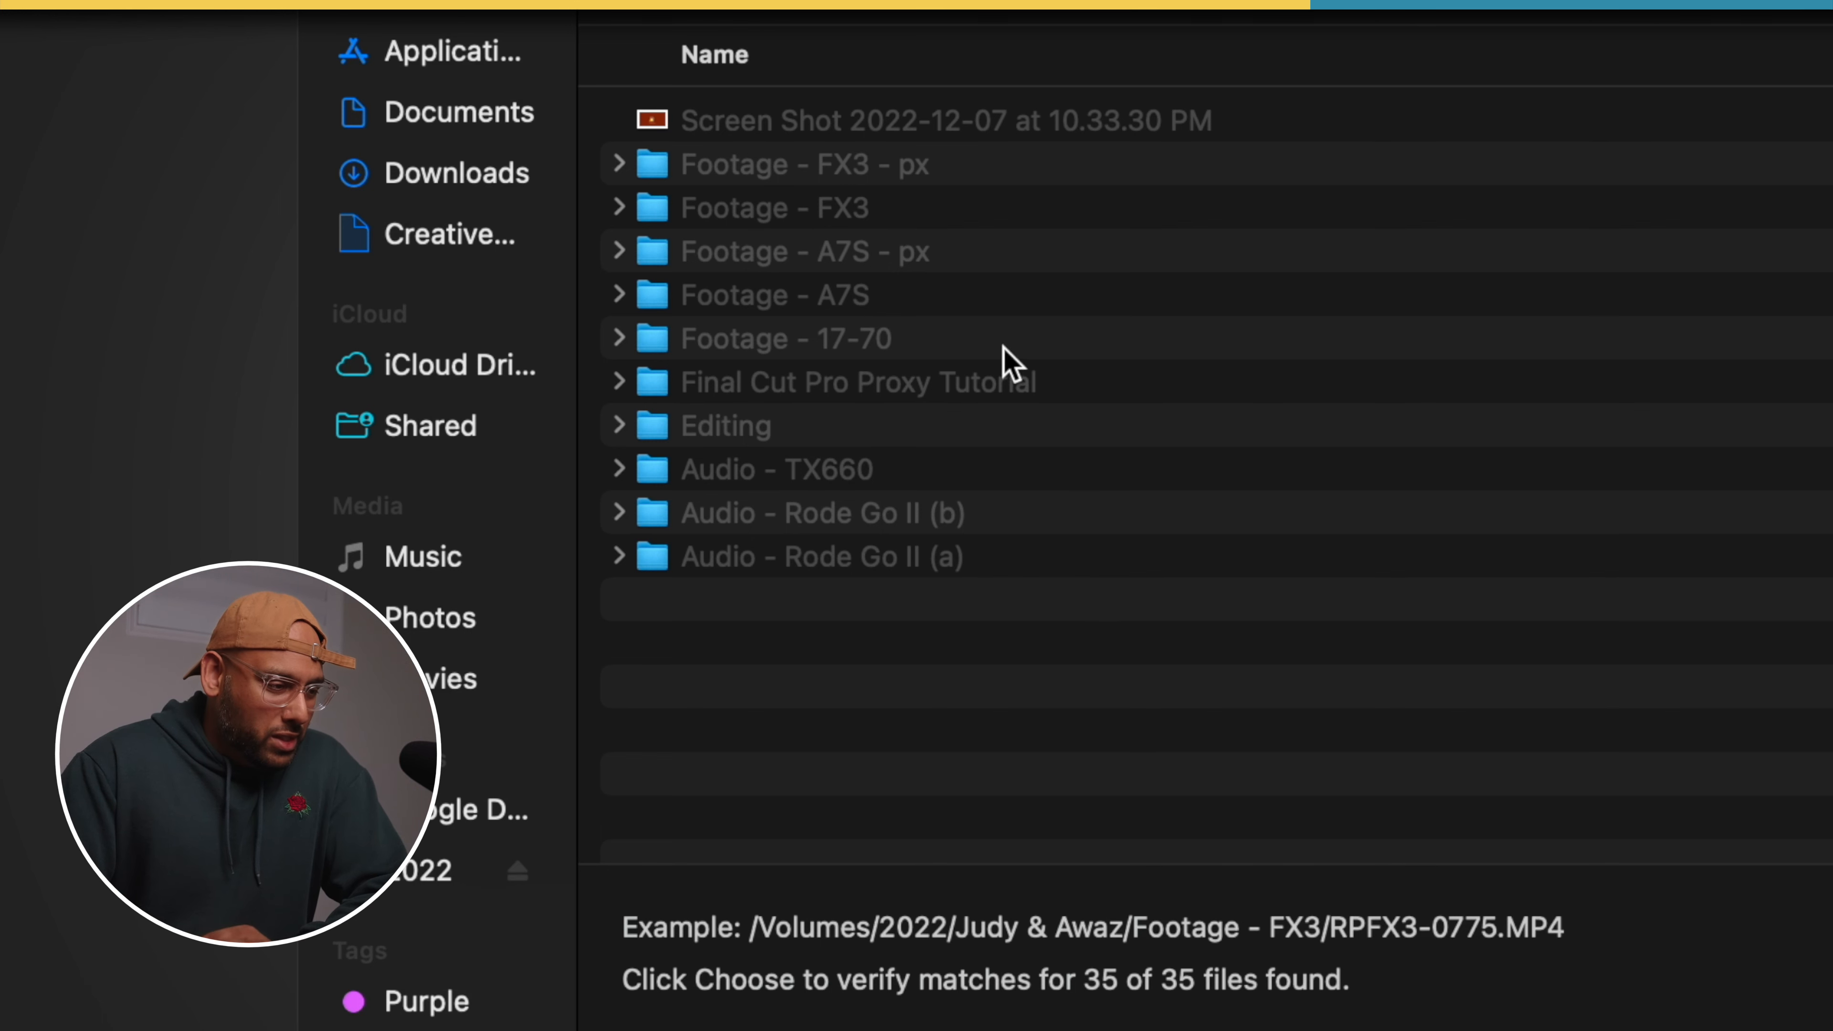
left_click(904, 172)
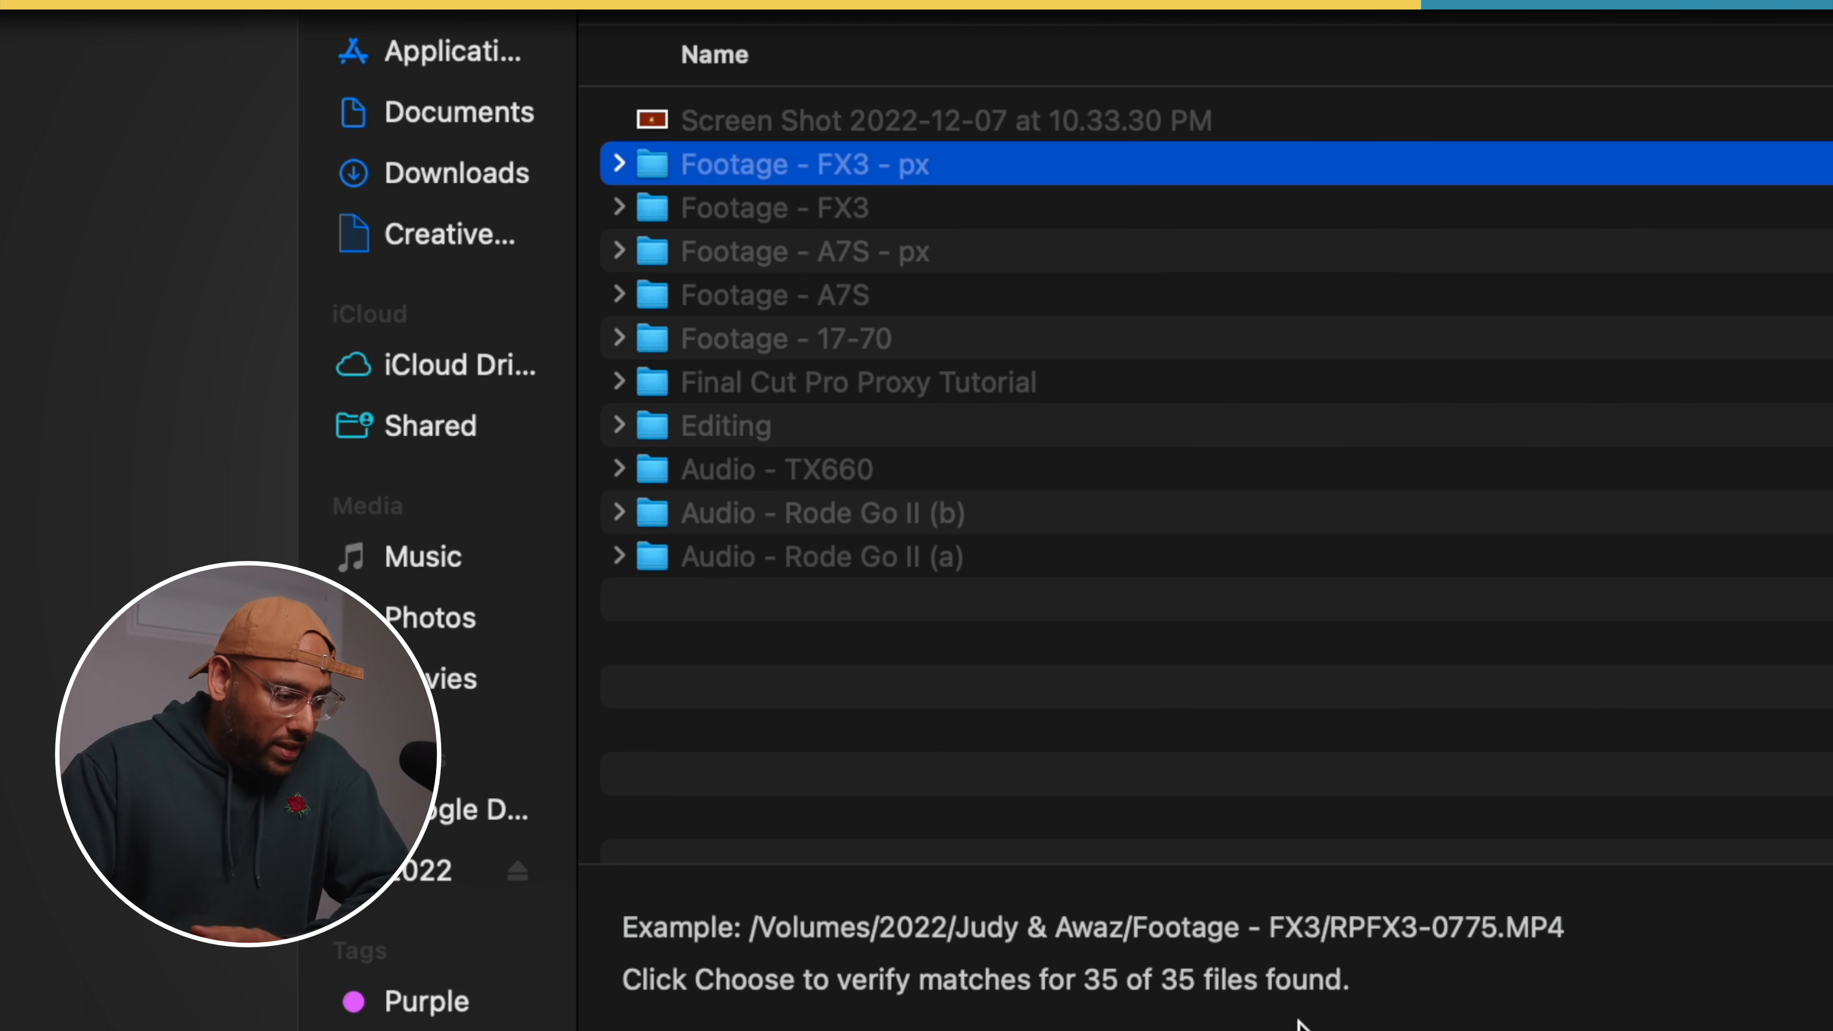
left_click(979, 561)
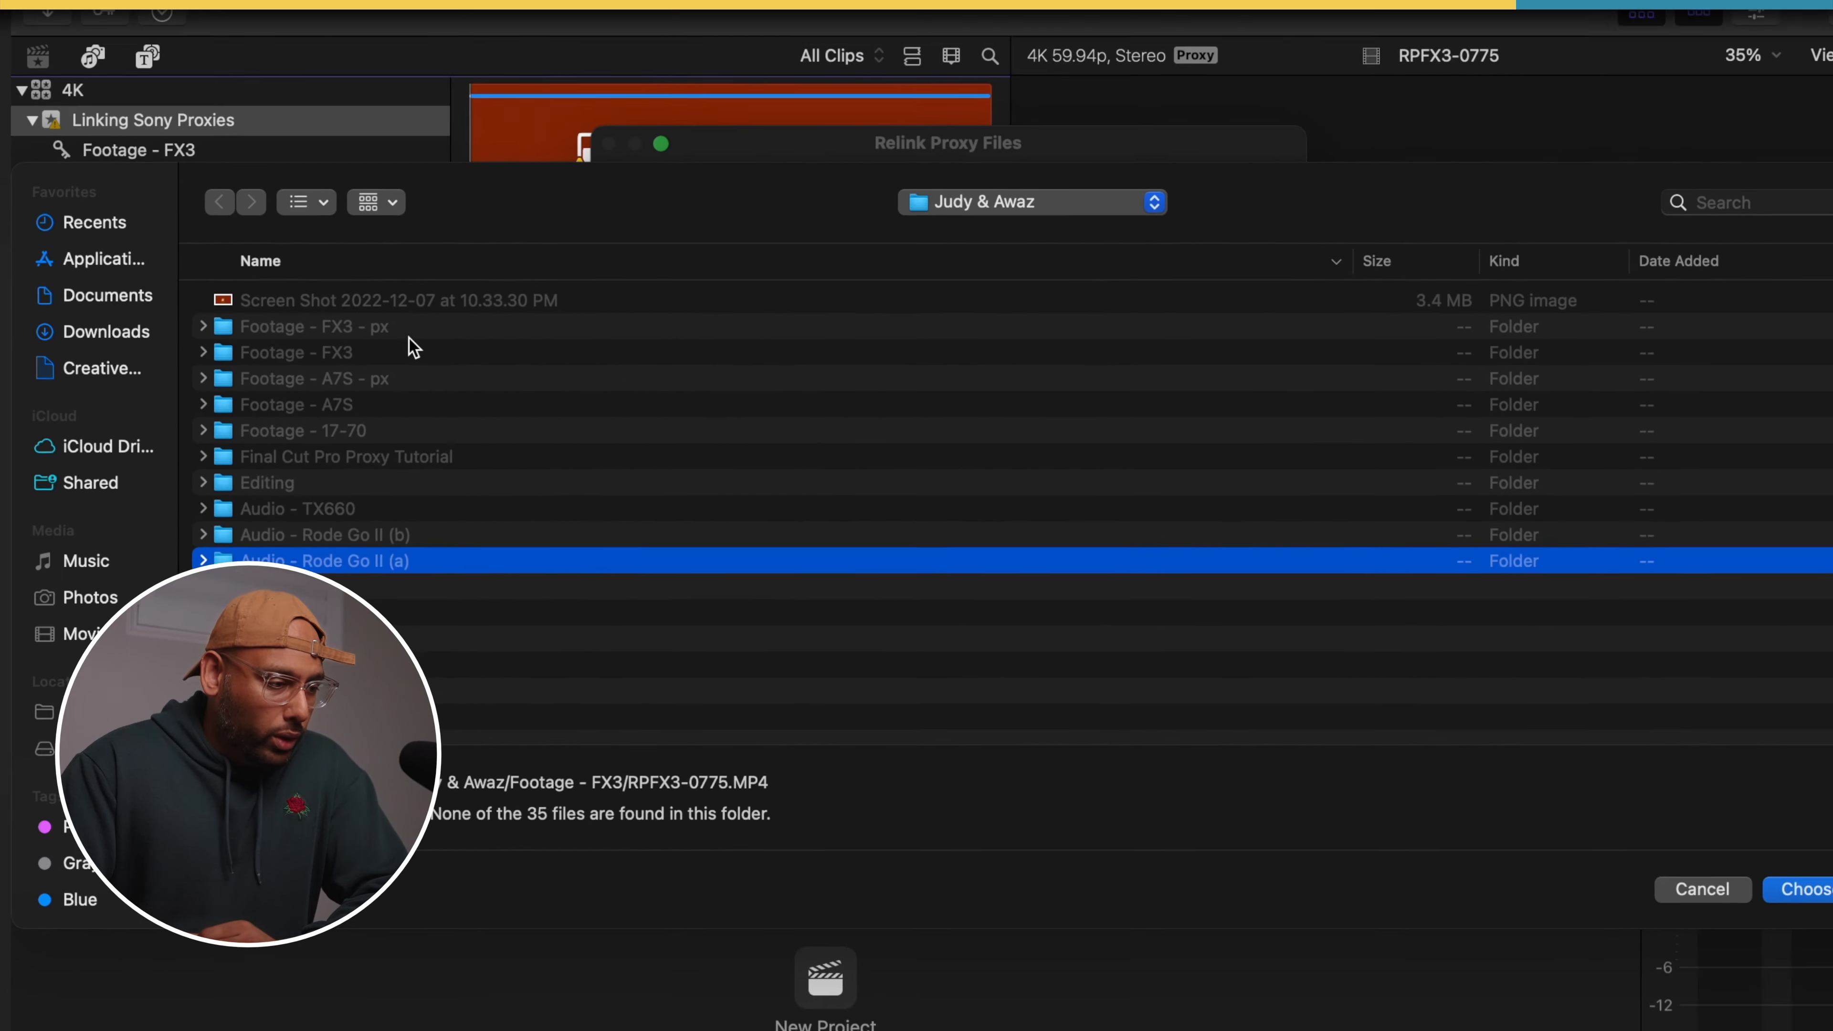
left_click(970, 164)
left_click(1755, 882)
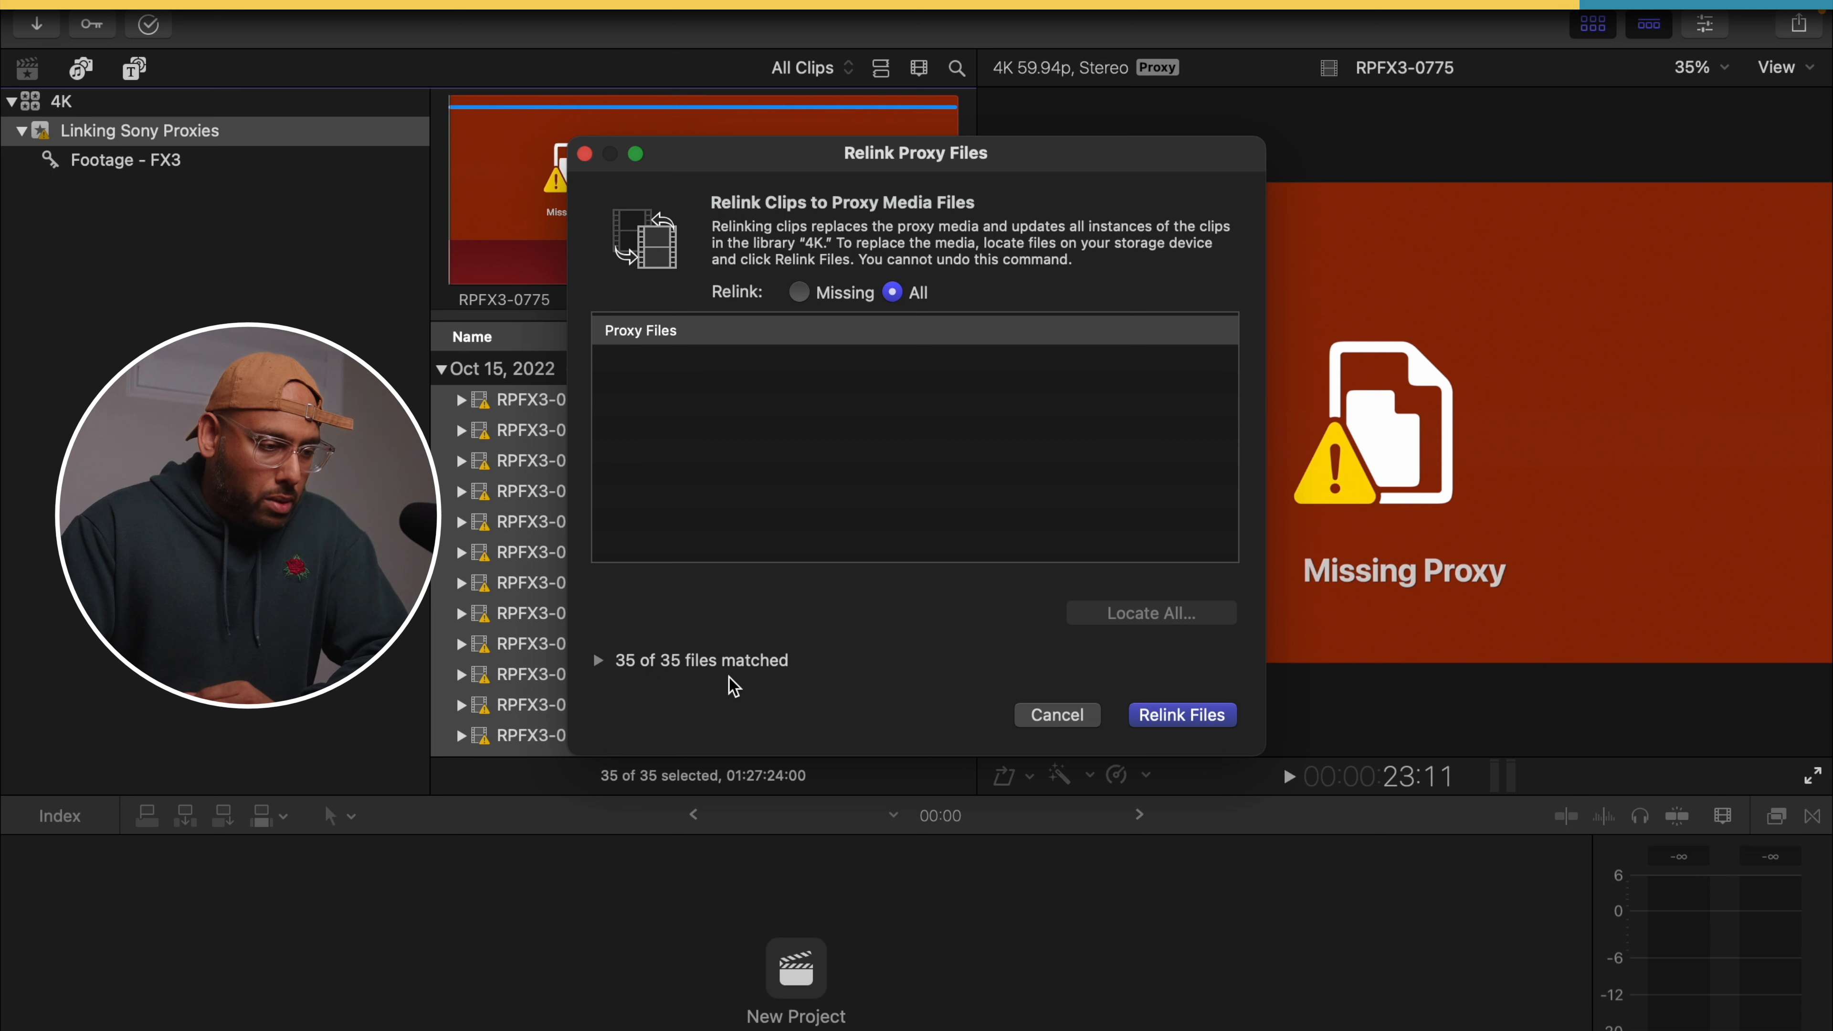
left_click(1184, 714)
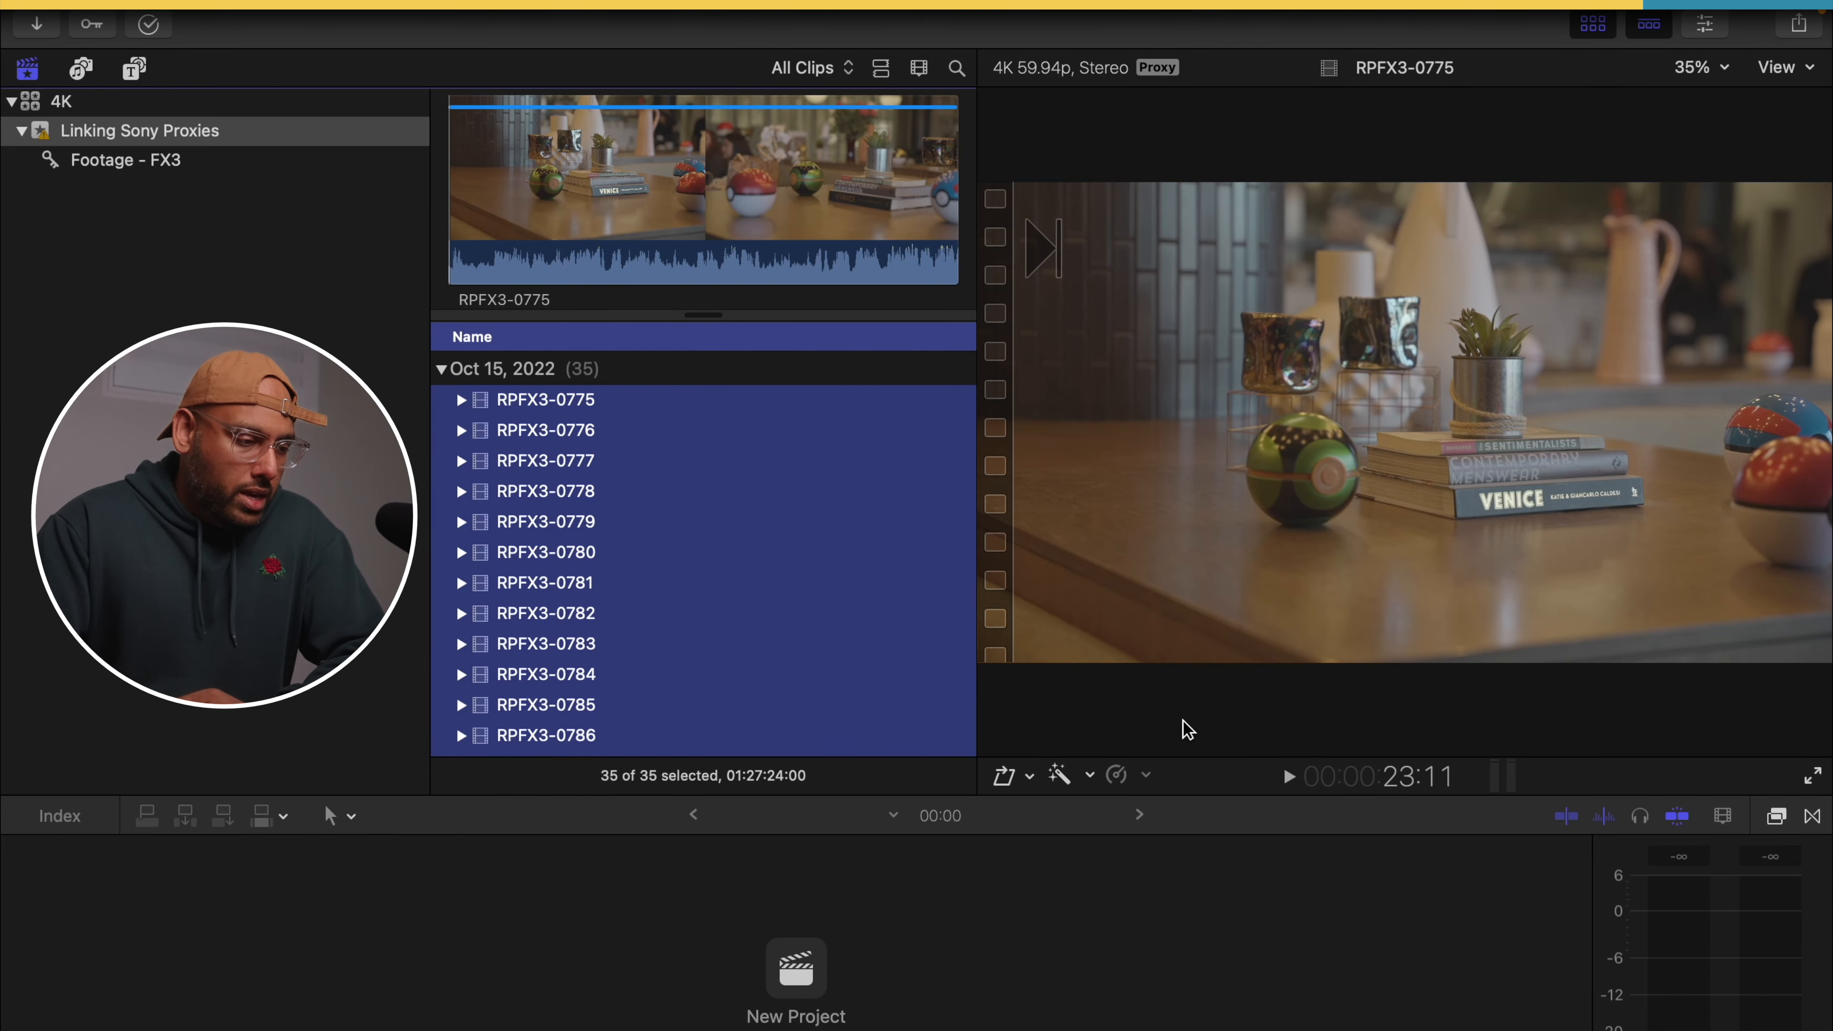
- Look through several relinked clips between RPFX3-0777 and RPFX3-0781 in the viewer to check their proxies
left_click(639, 553)
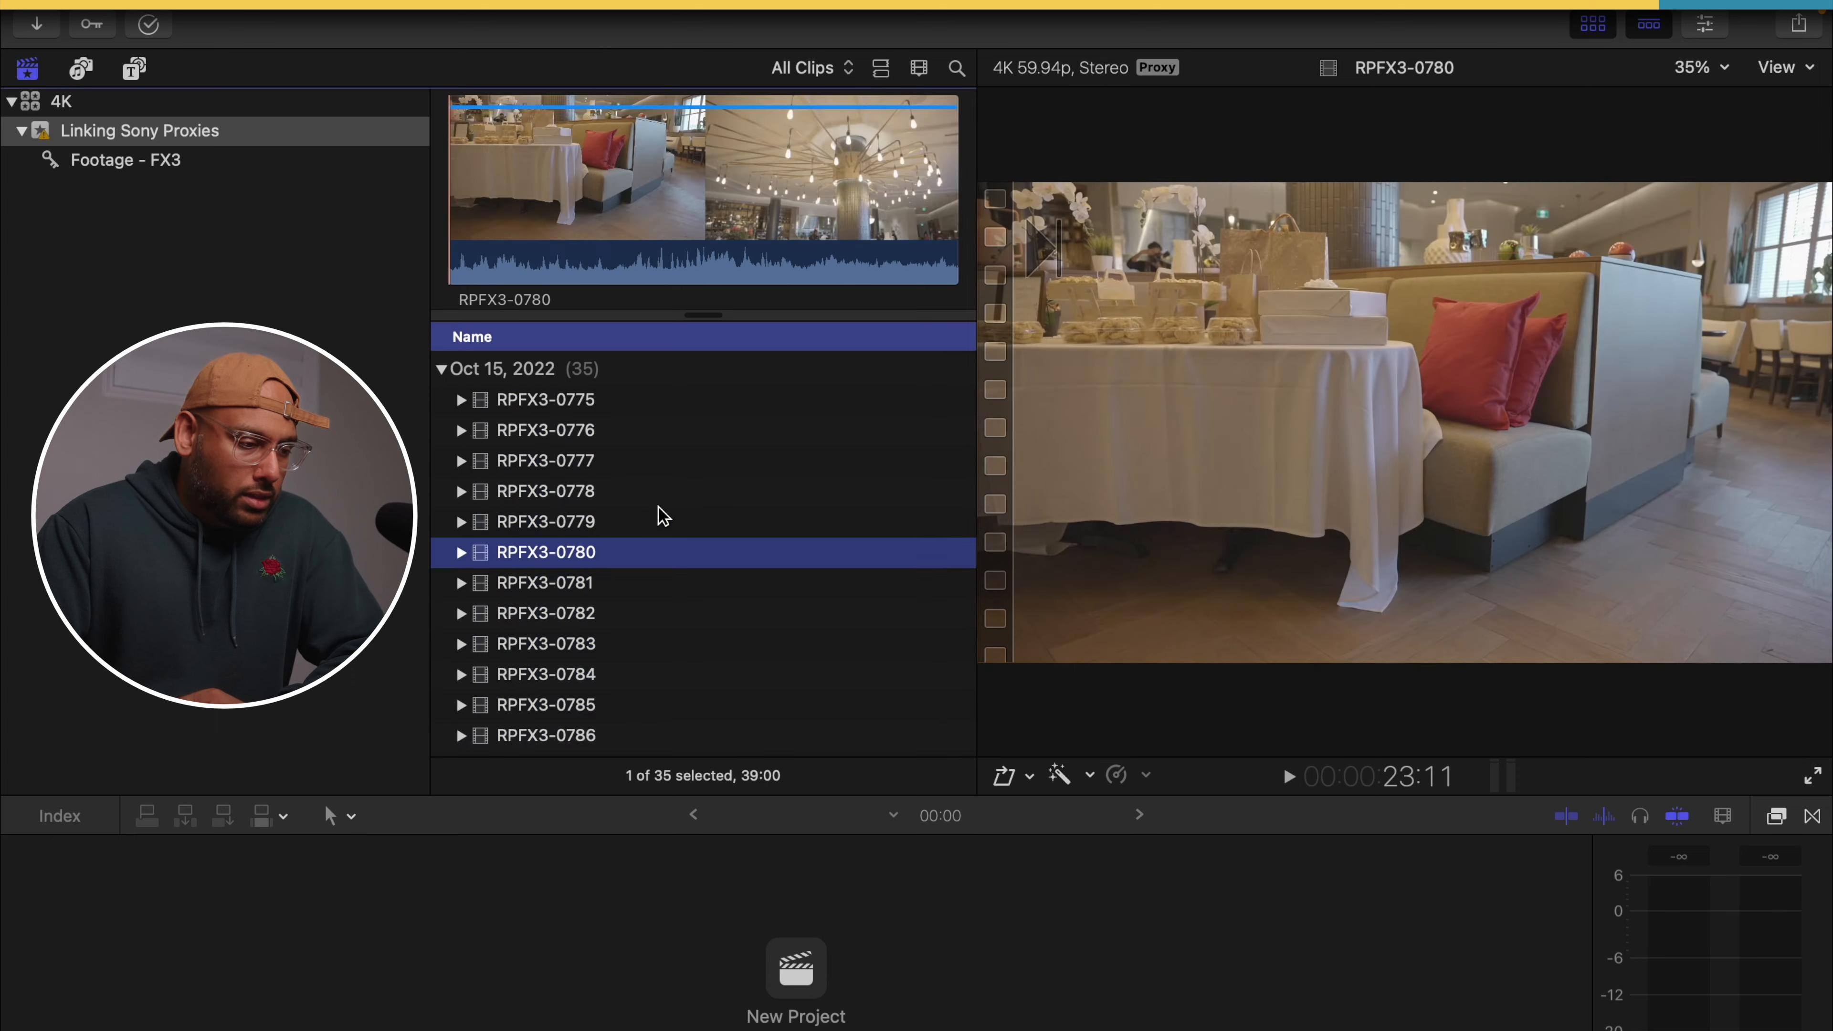
left_click(663, 519)
key("Up")
key("Up")
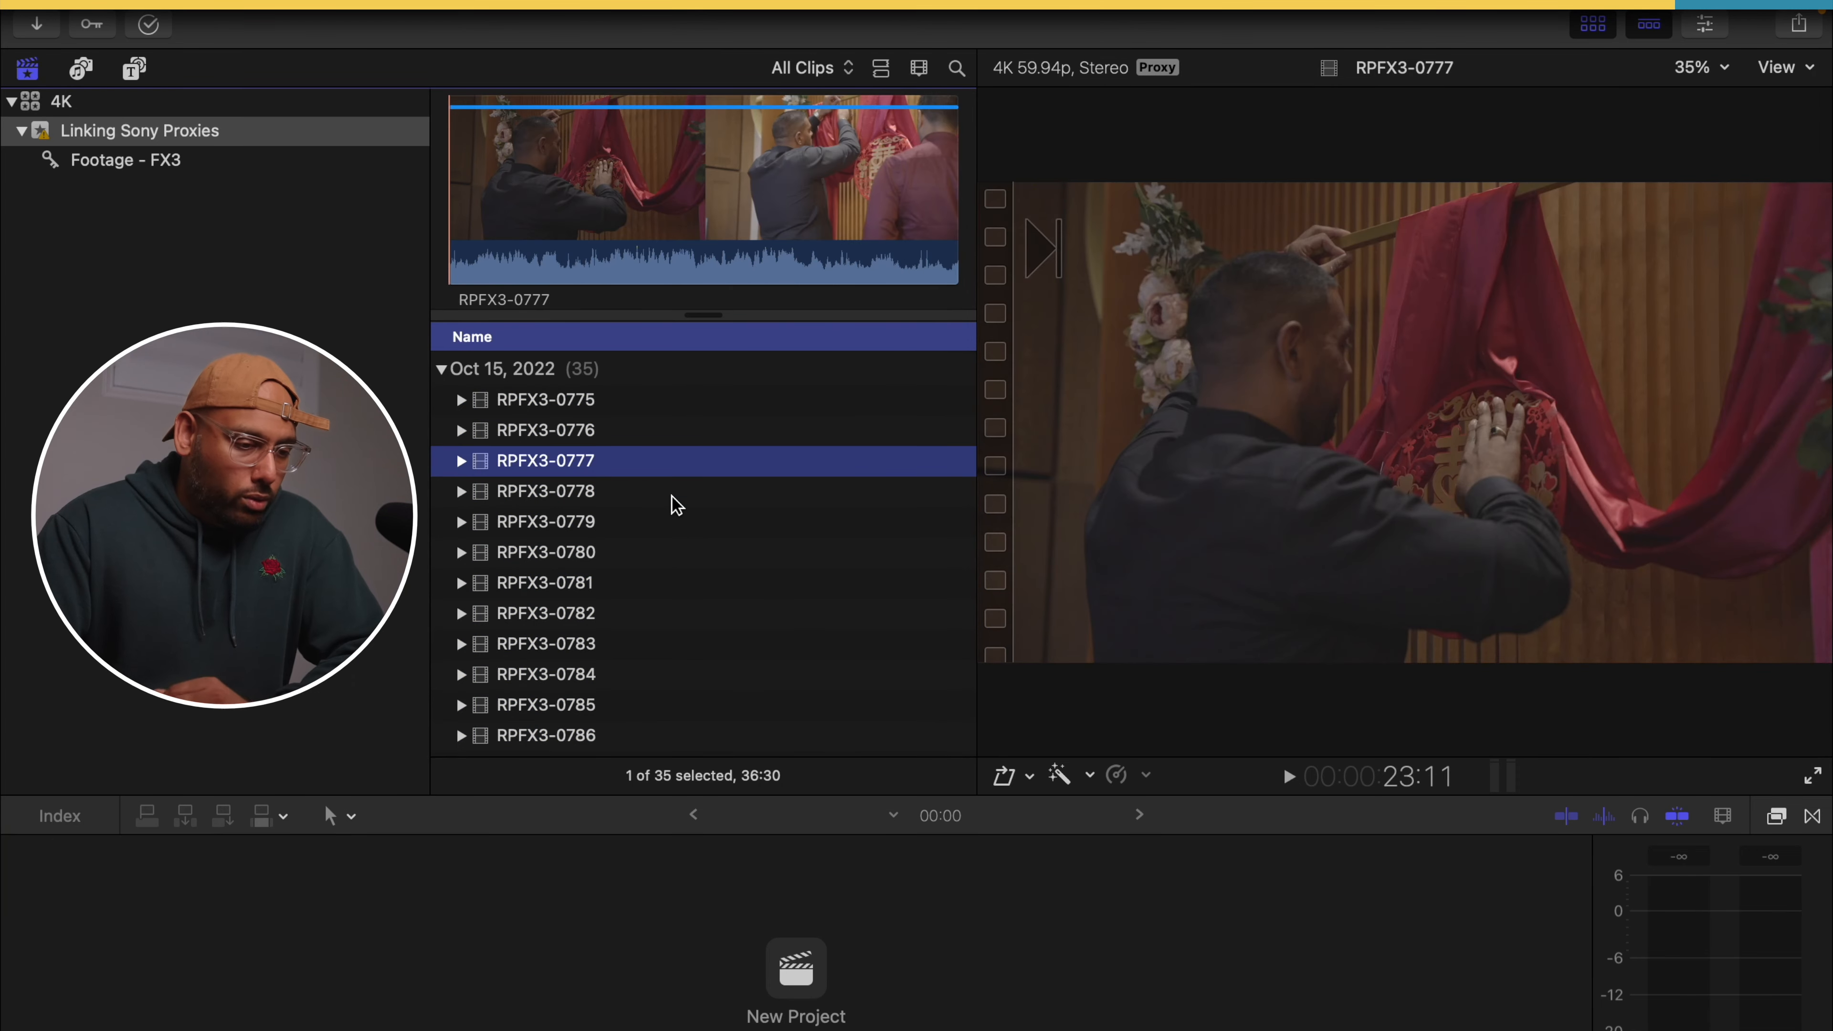
key("Down")
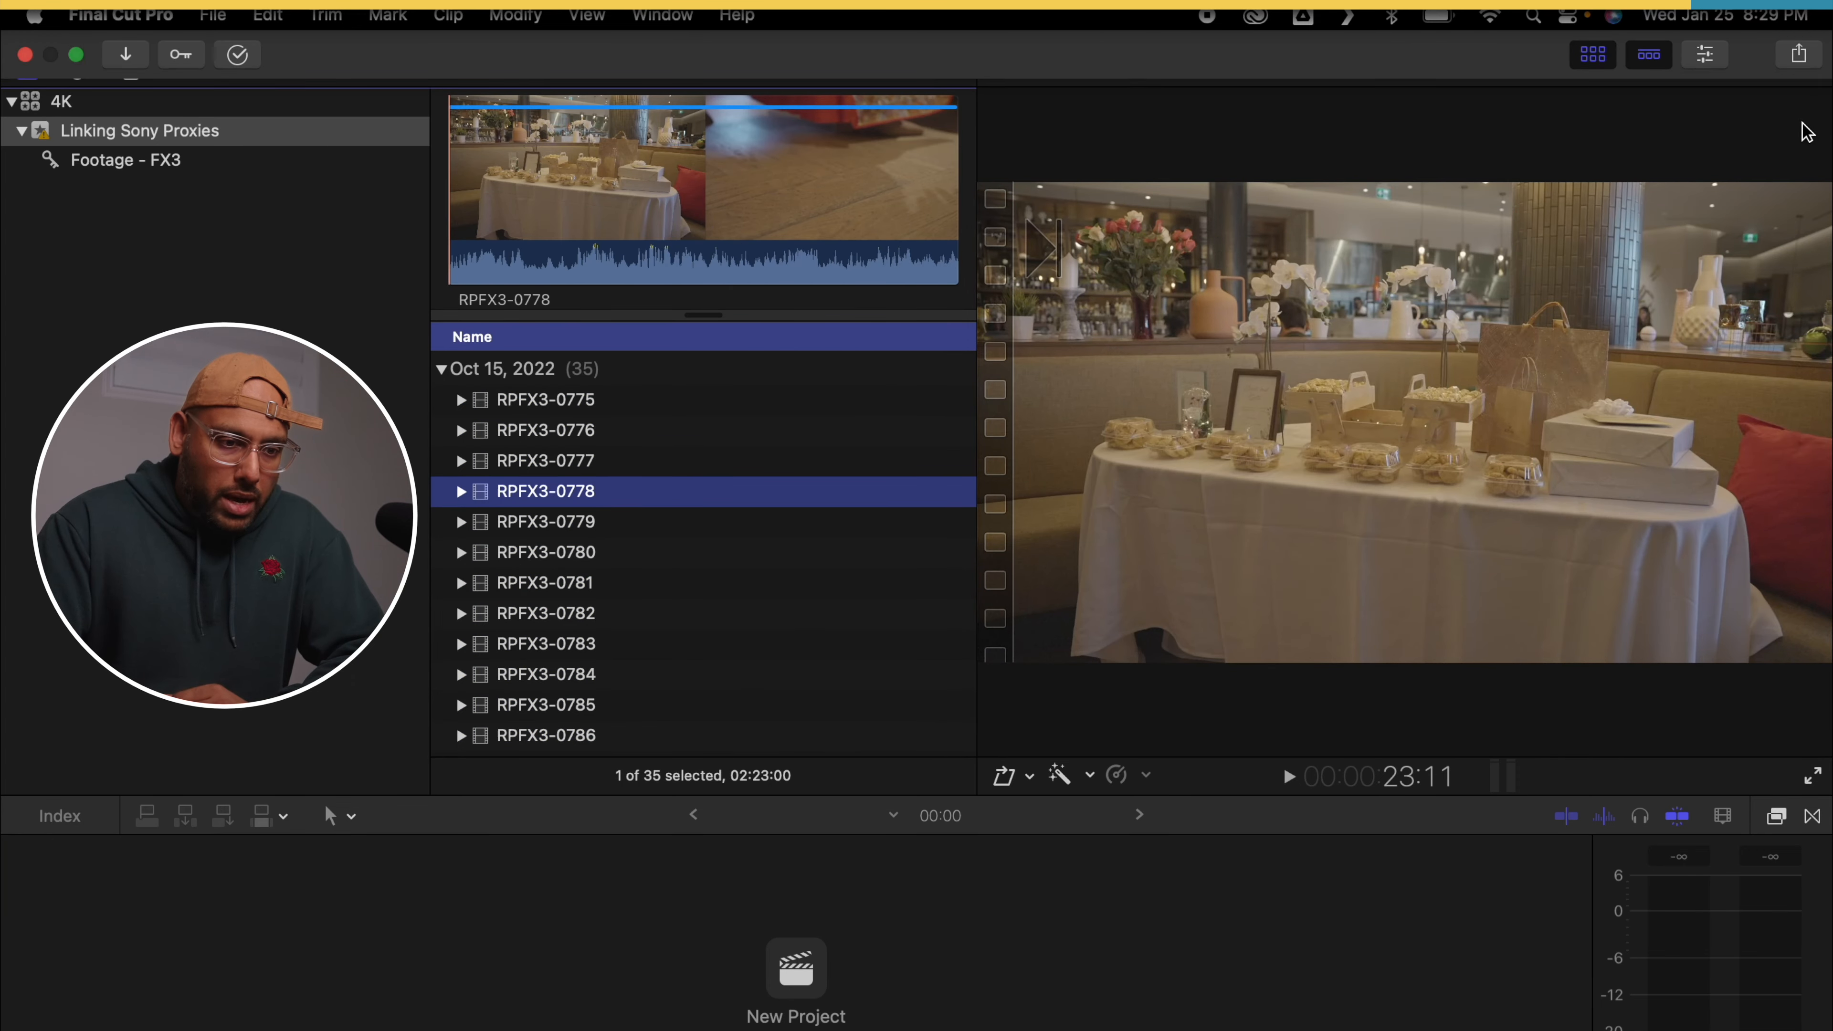
left_click(684, 578)
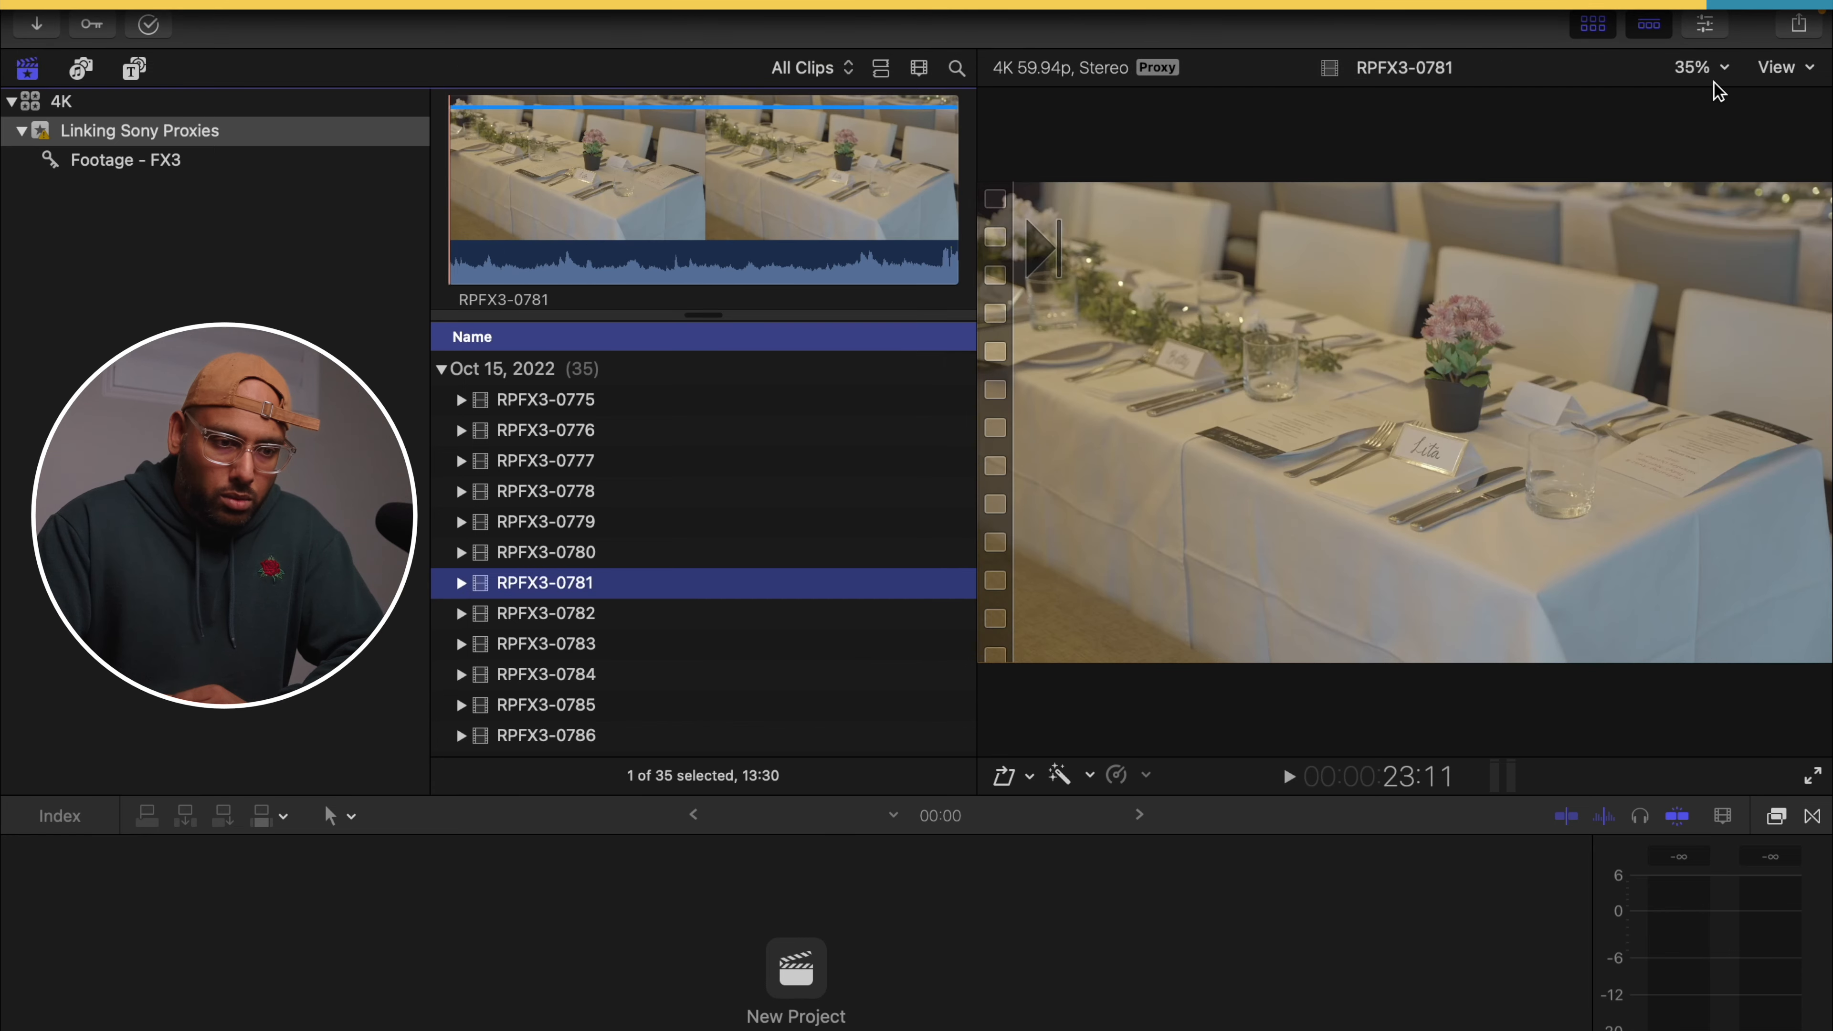
- Compare clip RPFX3-0776 in Optimized/Original playback with its proxy, ending on Proxy Only playback
left_click(1783, 68)
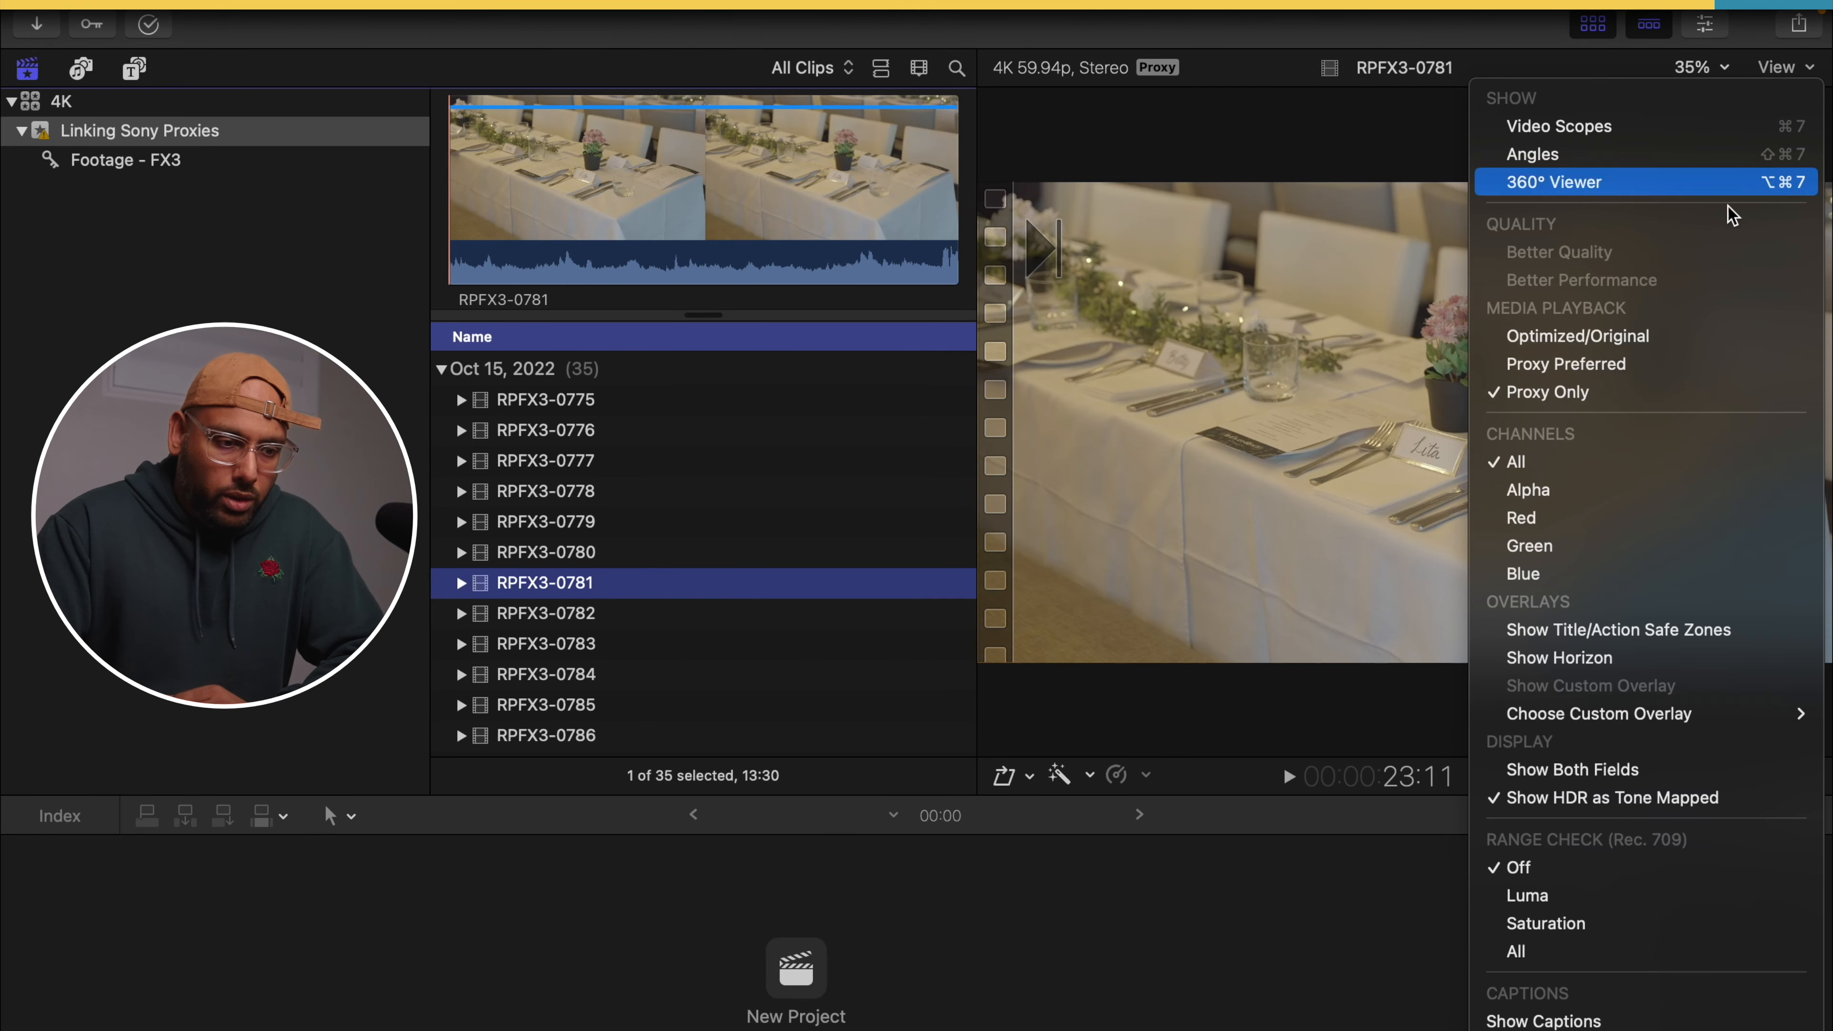
left_click(1637, 336)
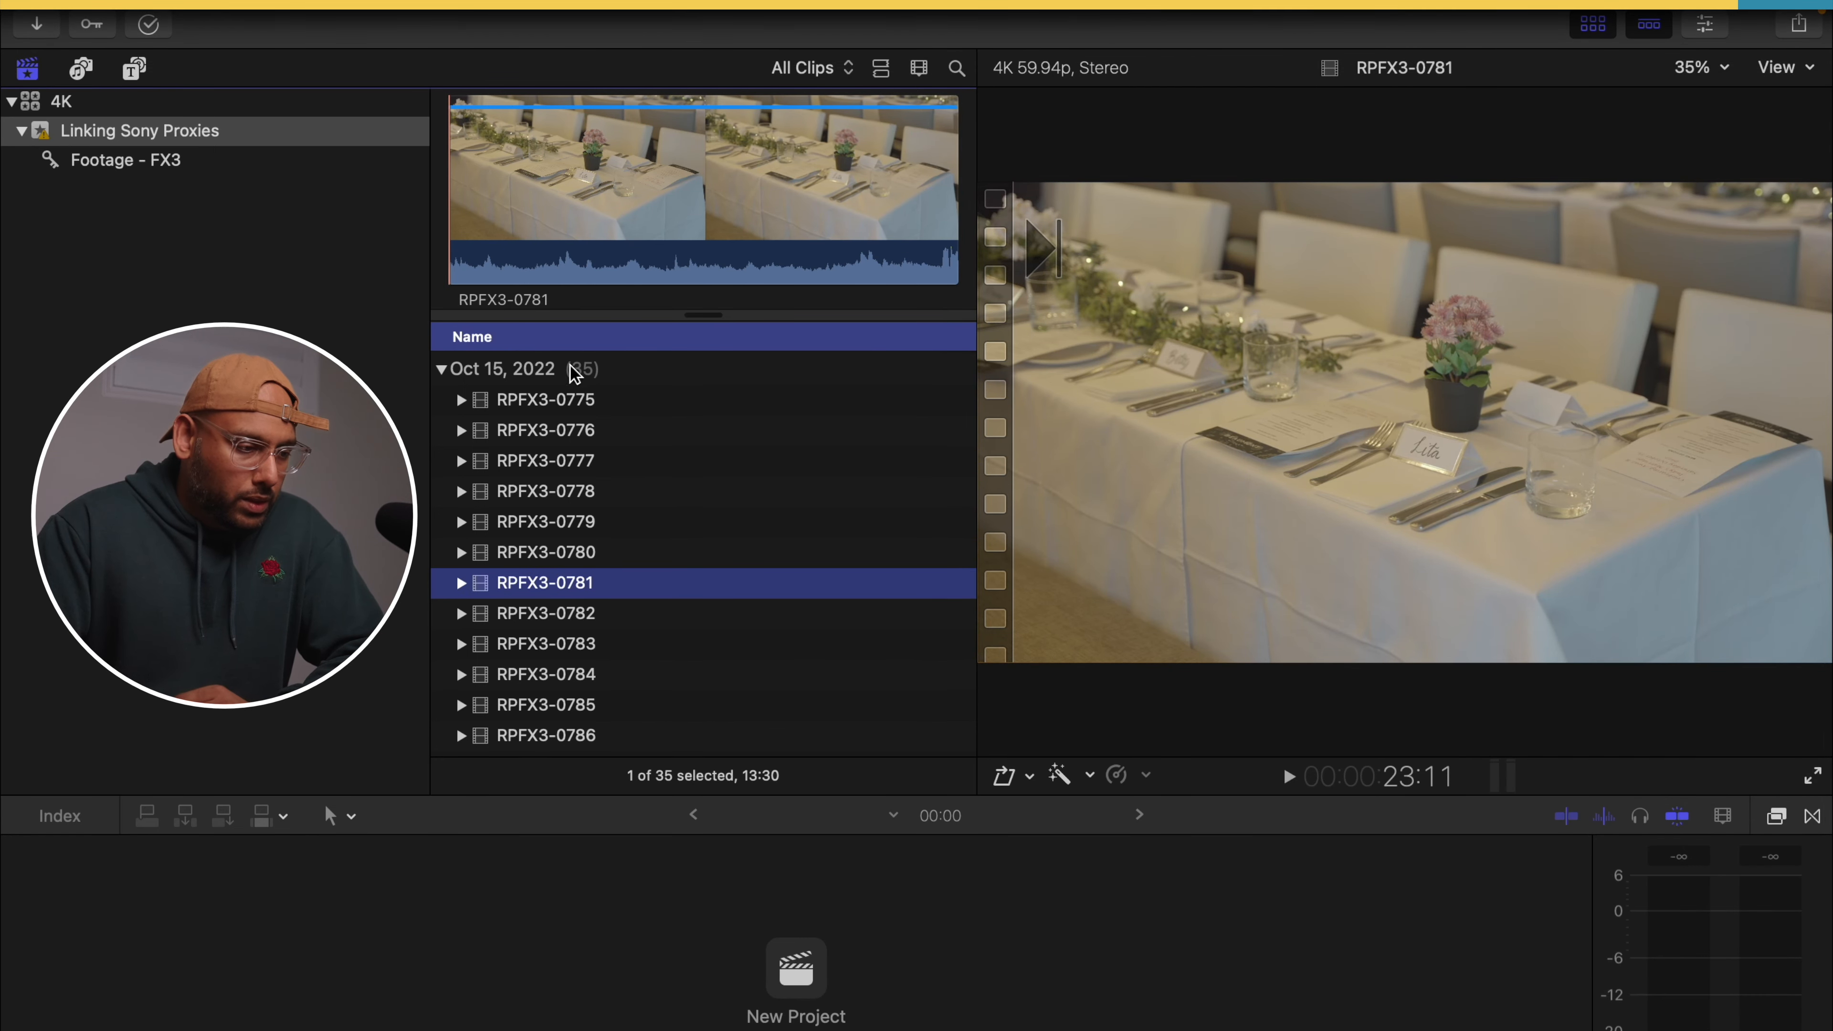
left_click(592, 437)
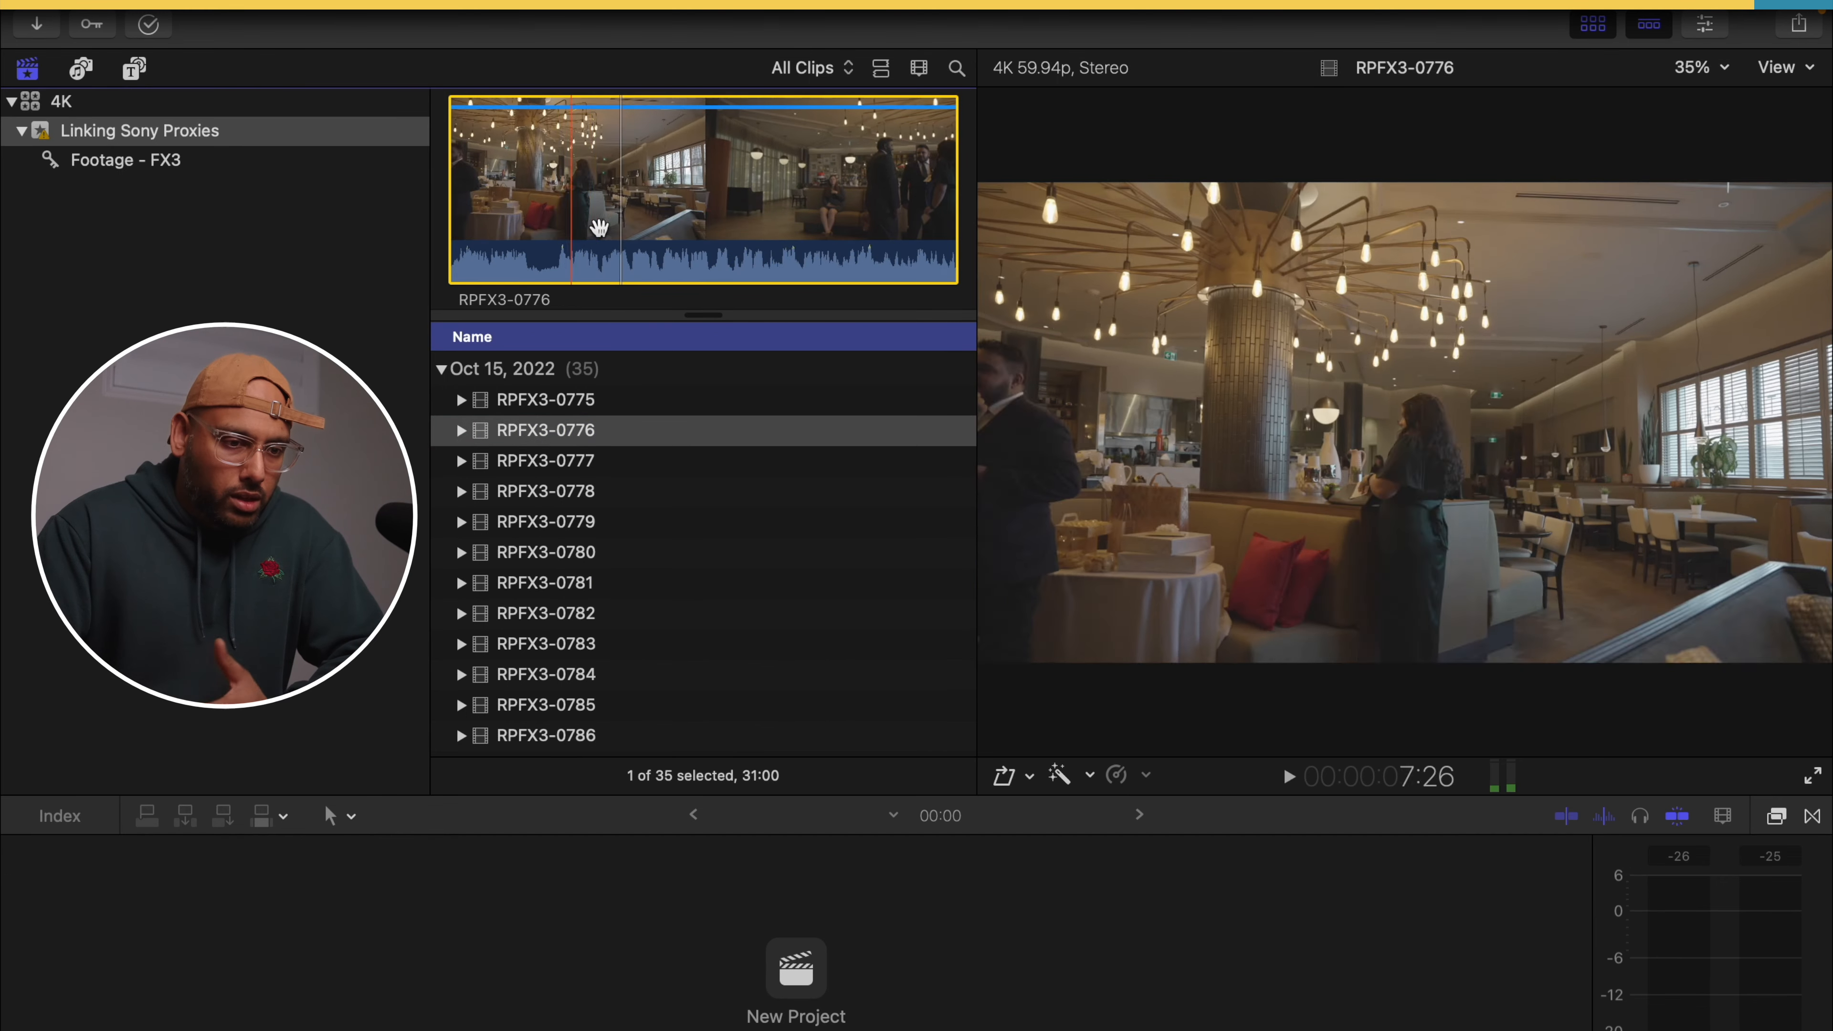
left_click(1806, 67)
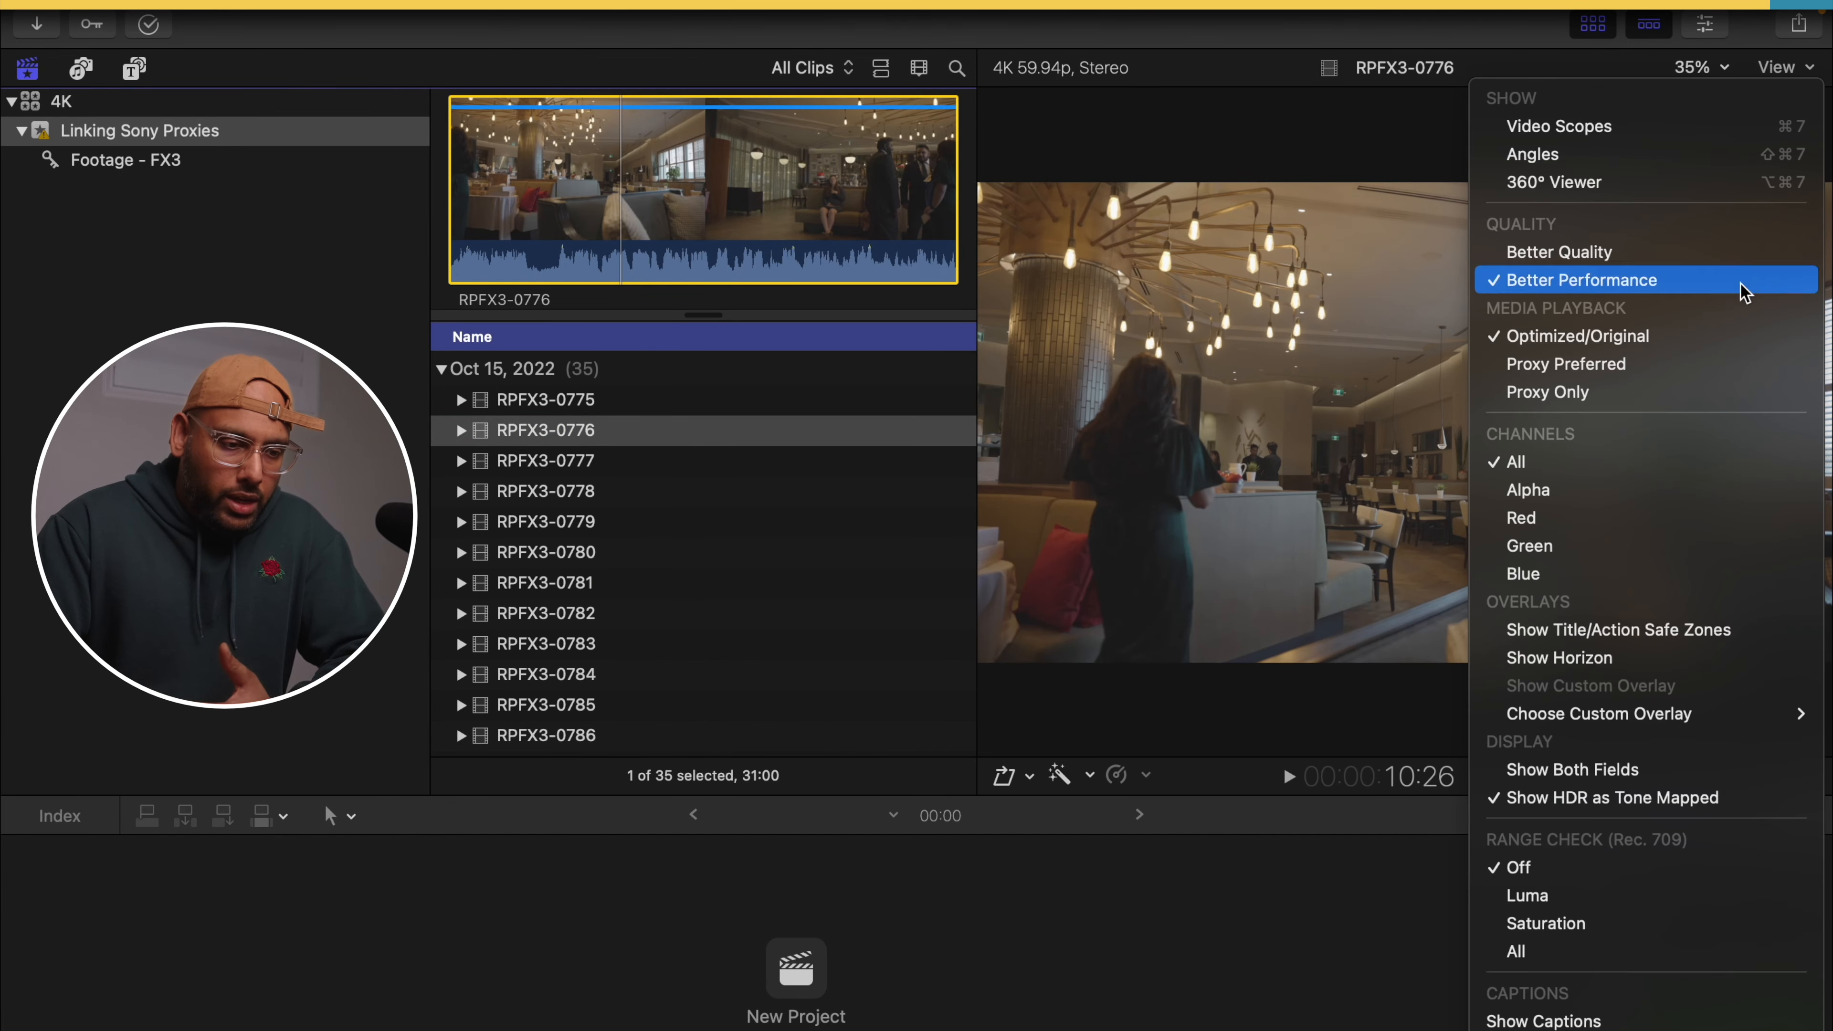
left_click(1588, 392)
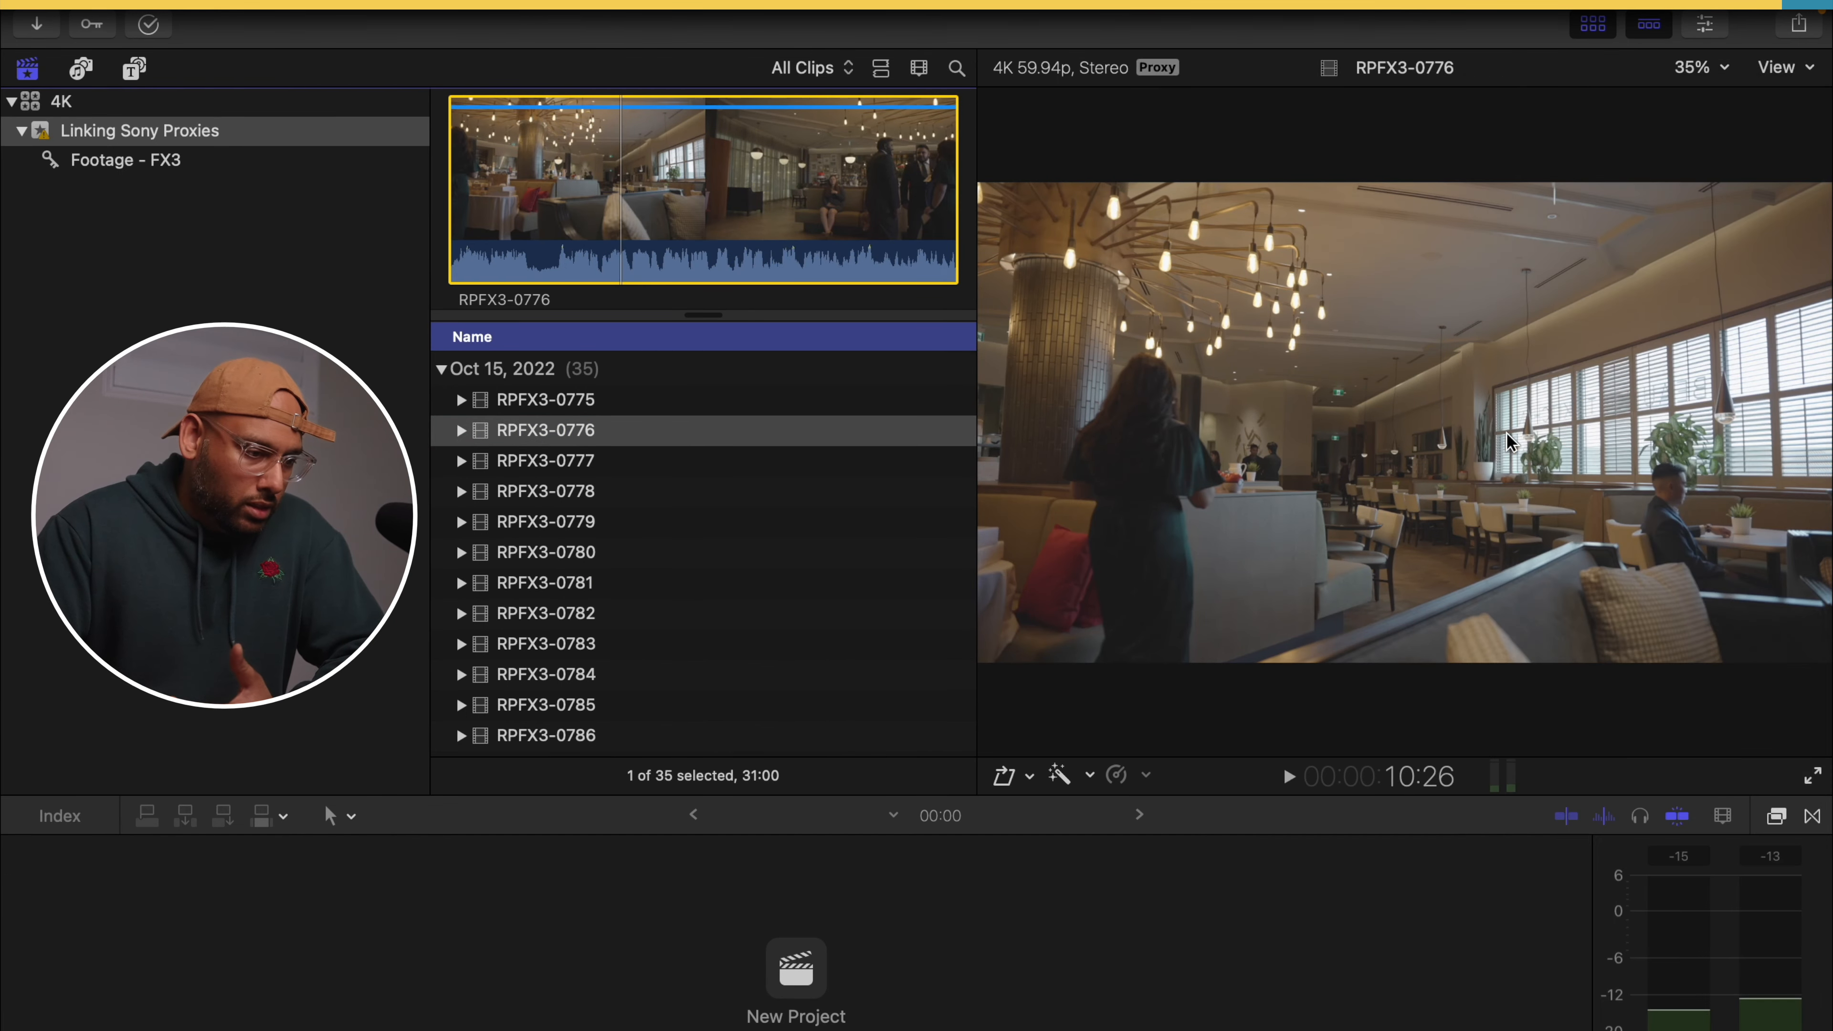
left_click(887, 562)
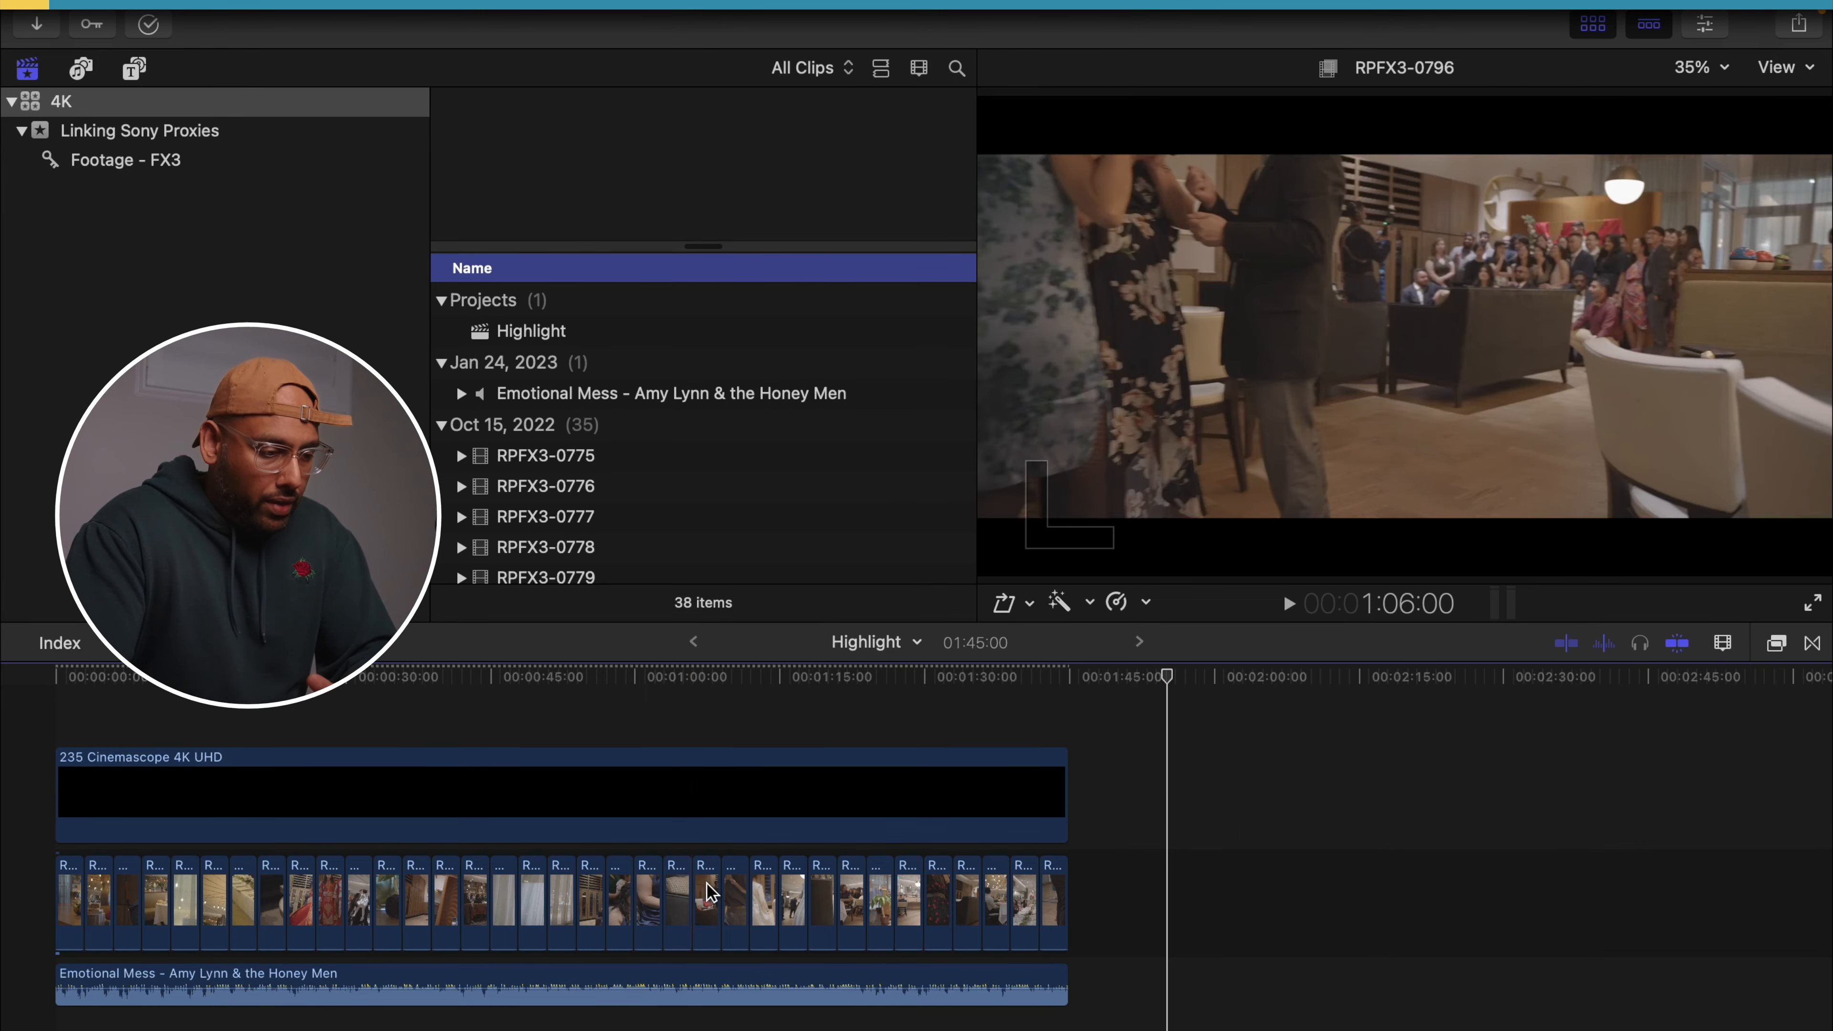
- Switch to Finder, open the Proxy folder on the desktop, and preview the fx3.jpeg file inside it
left_click(746, 821)
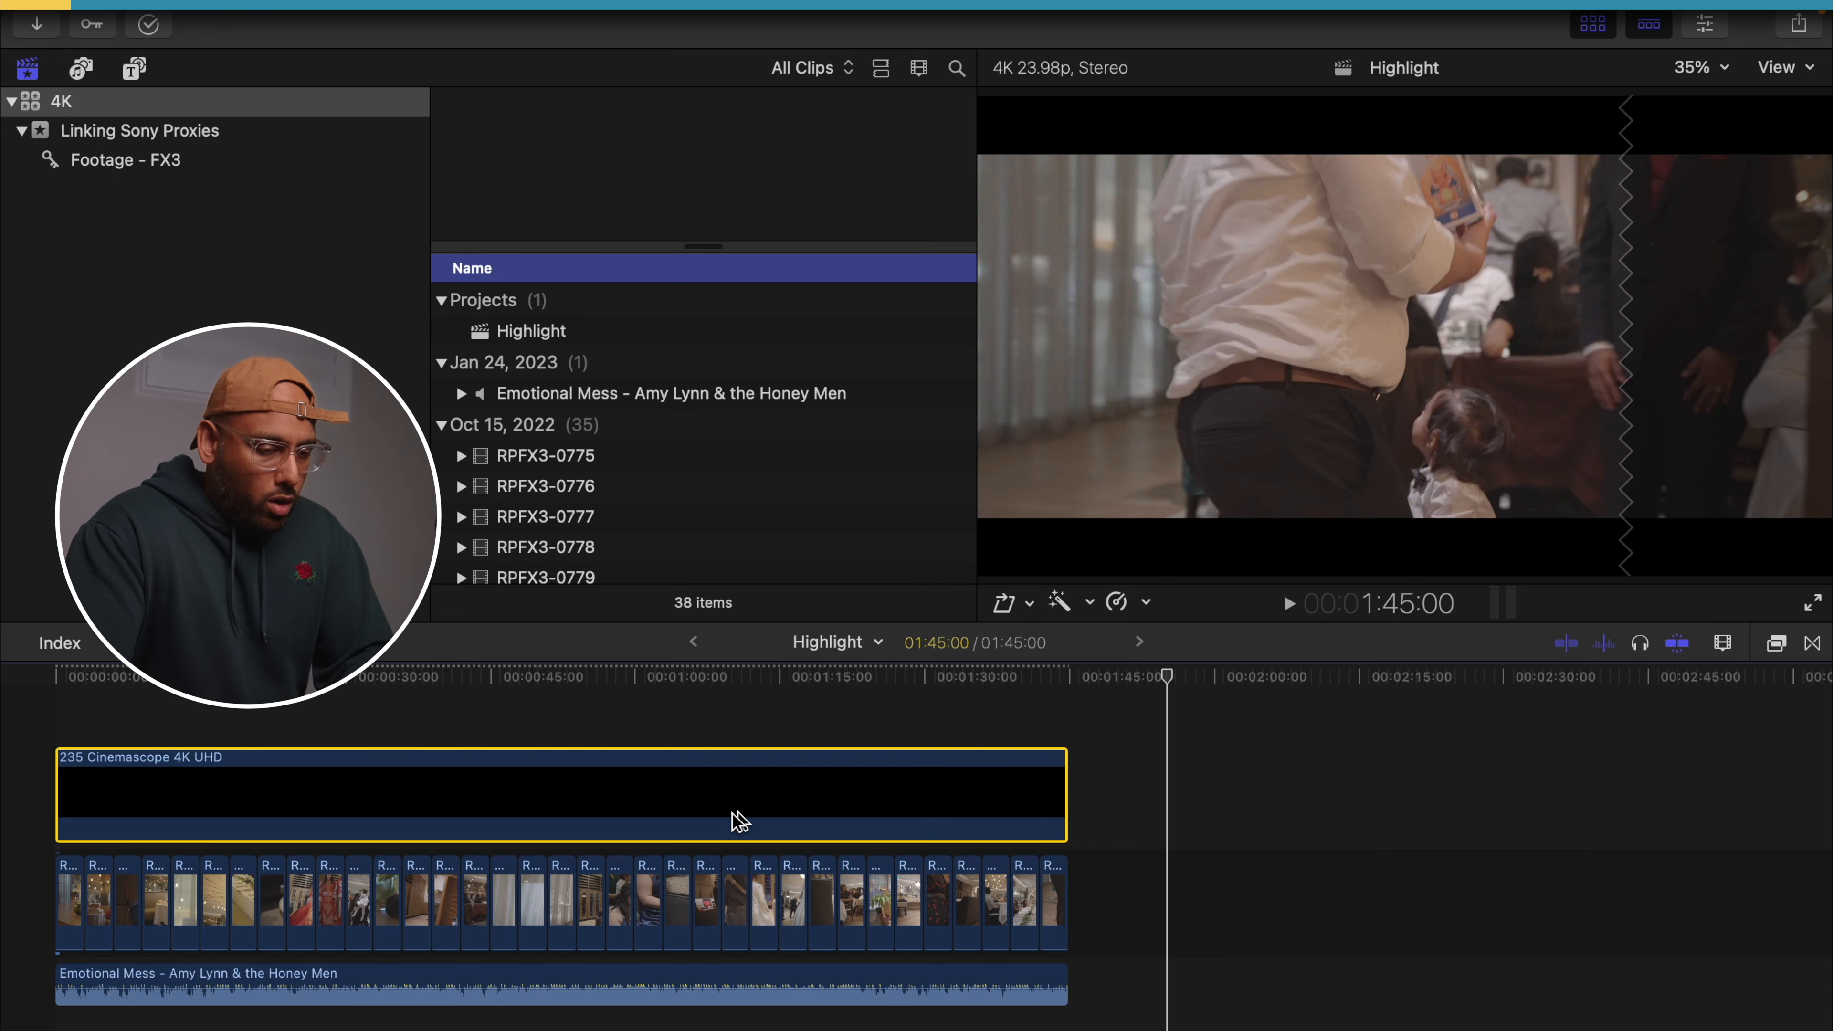
key("ctrl+Right")
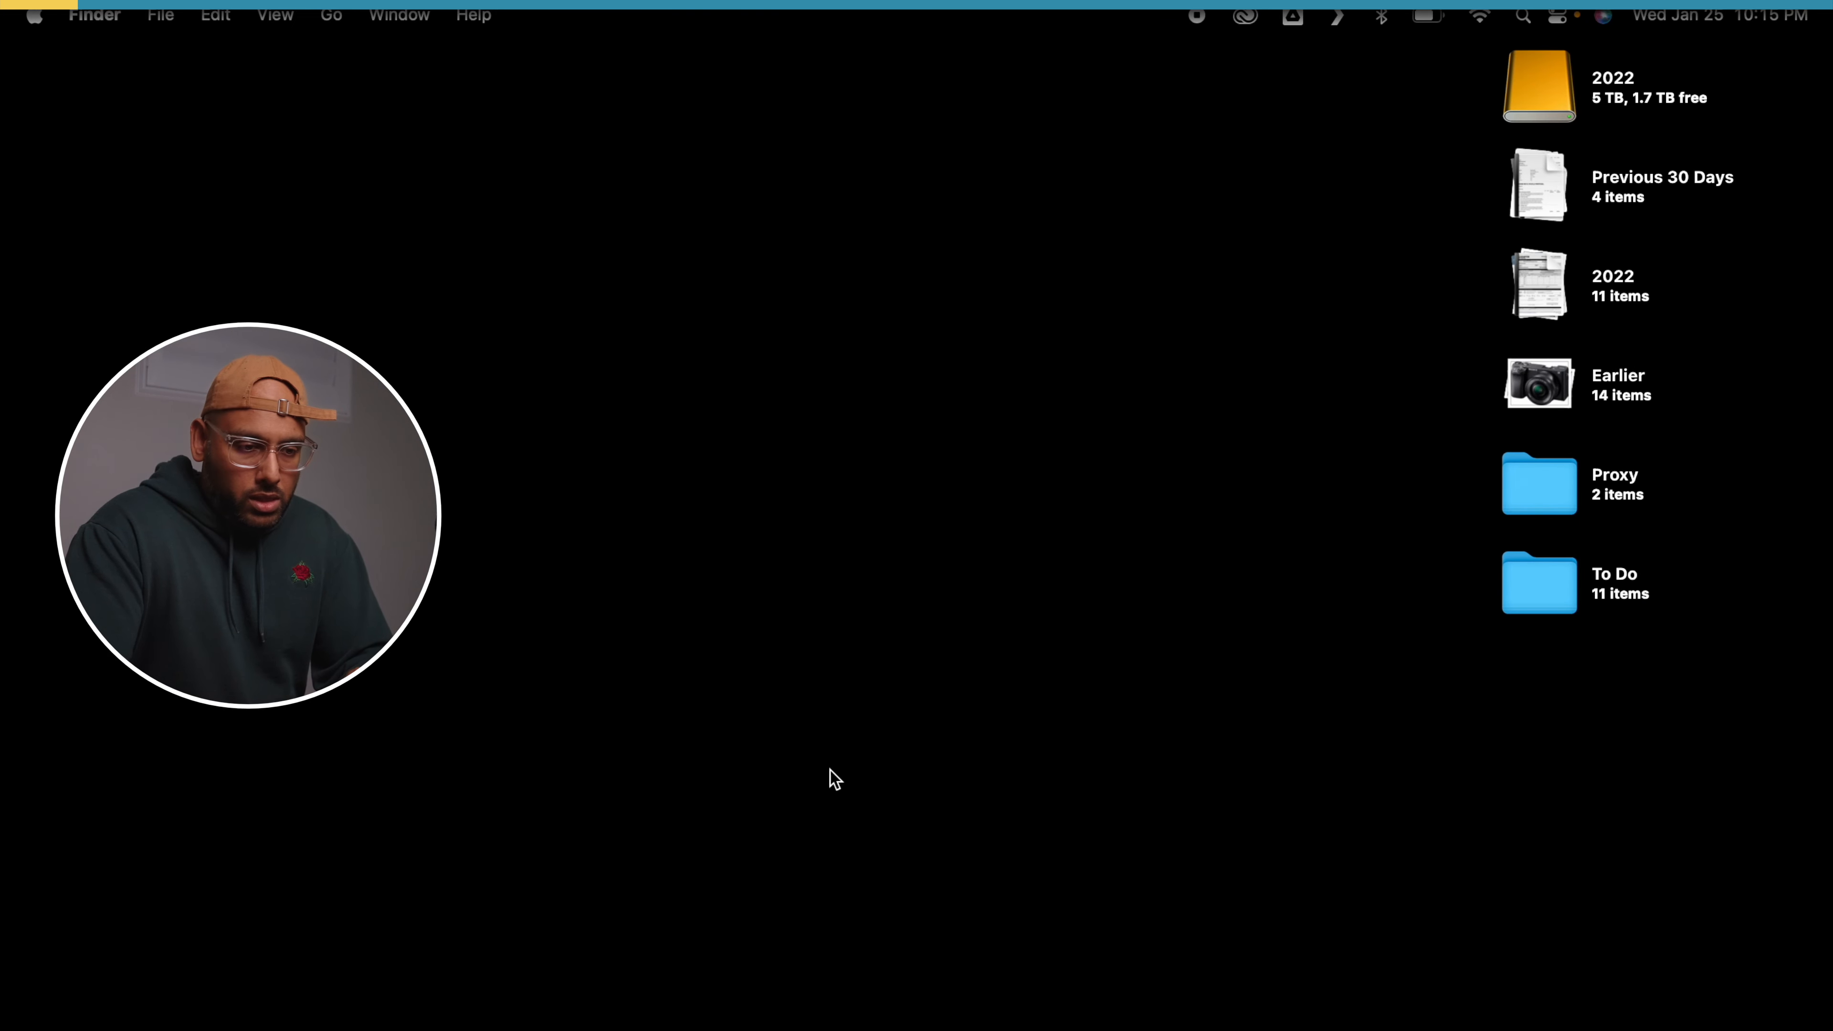
double_click(1537, 488)
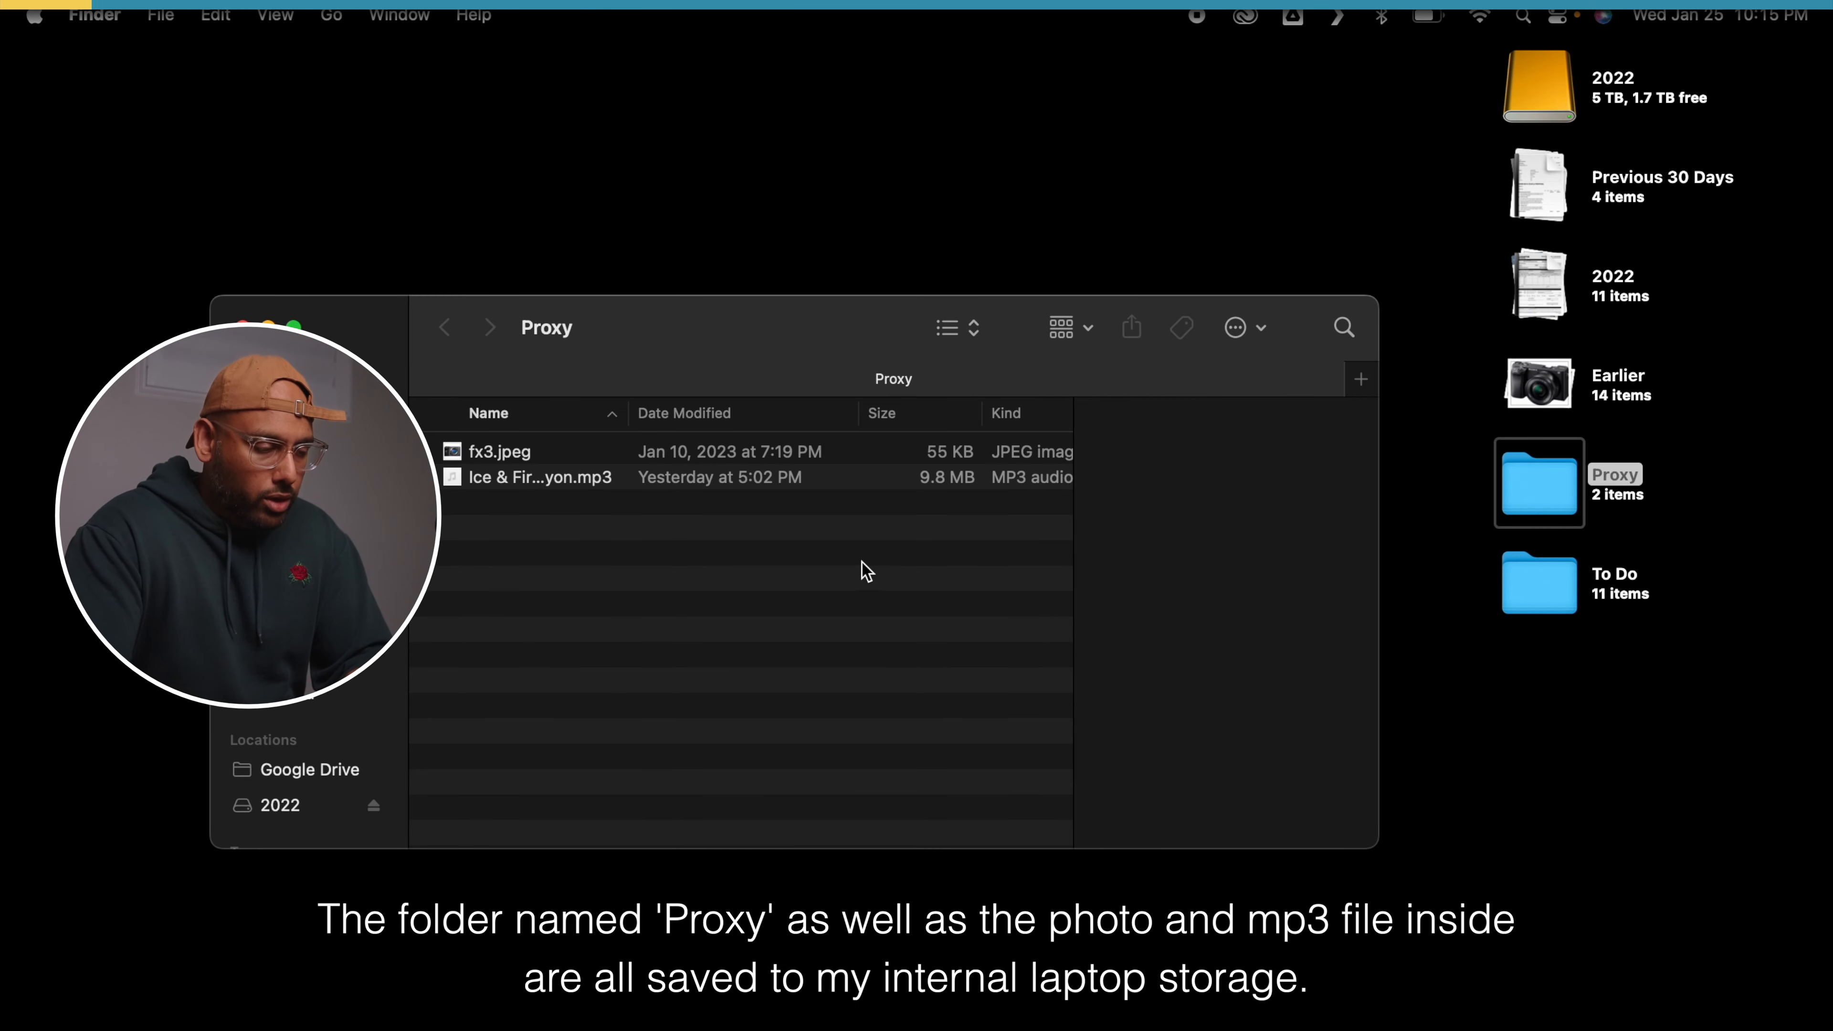
left_click_drag(638, 425, 825, 426)
left_click(774, 454)
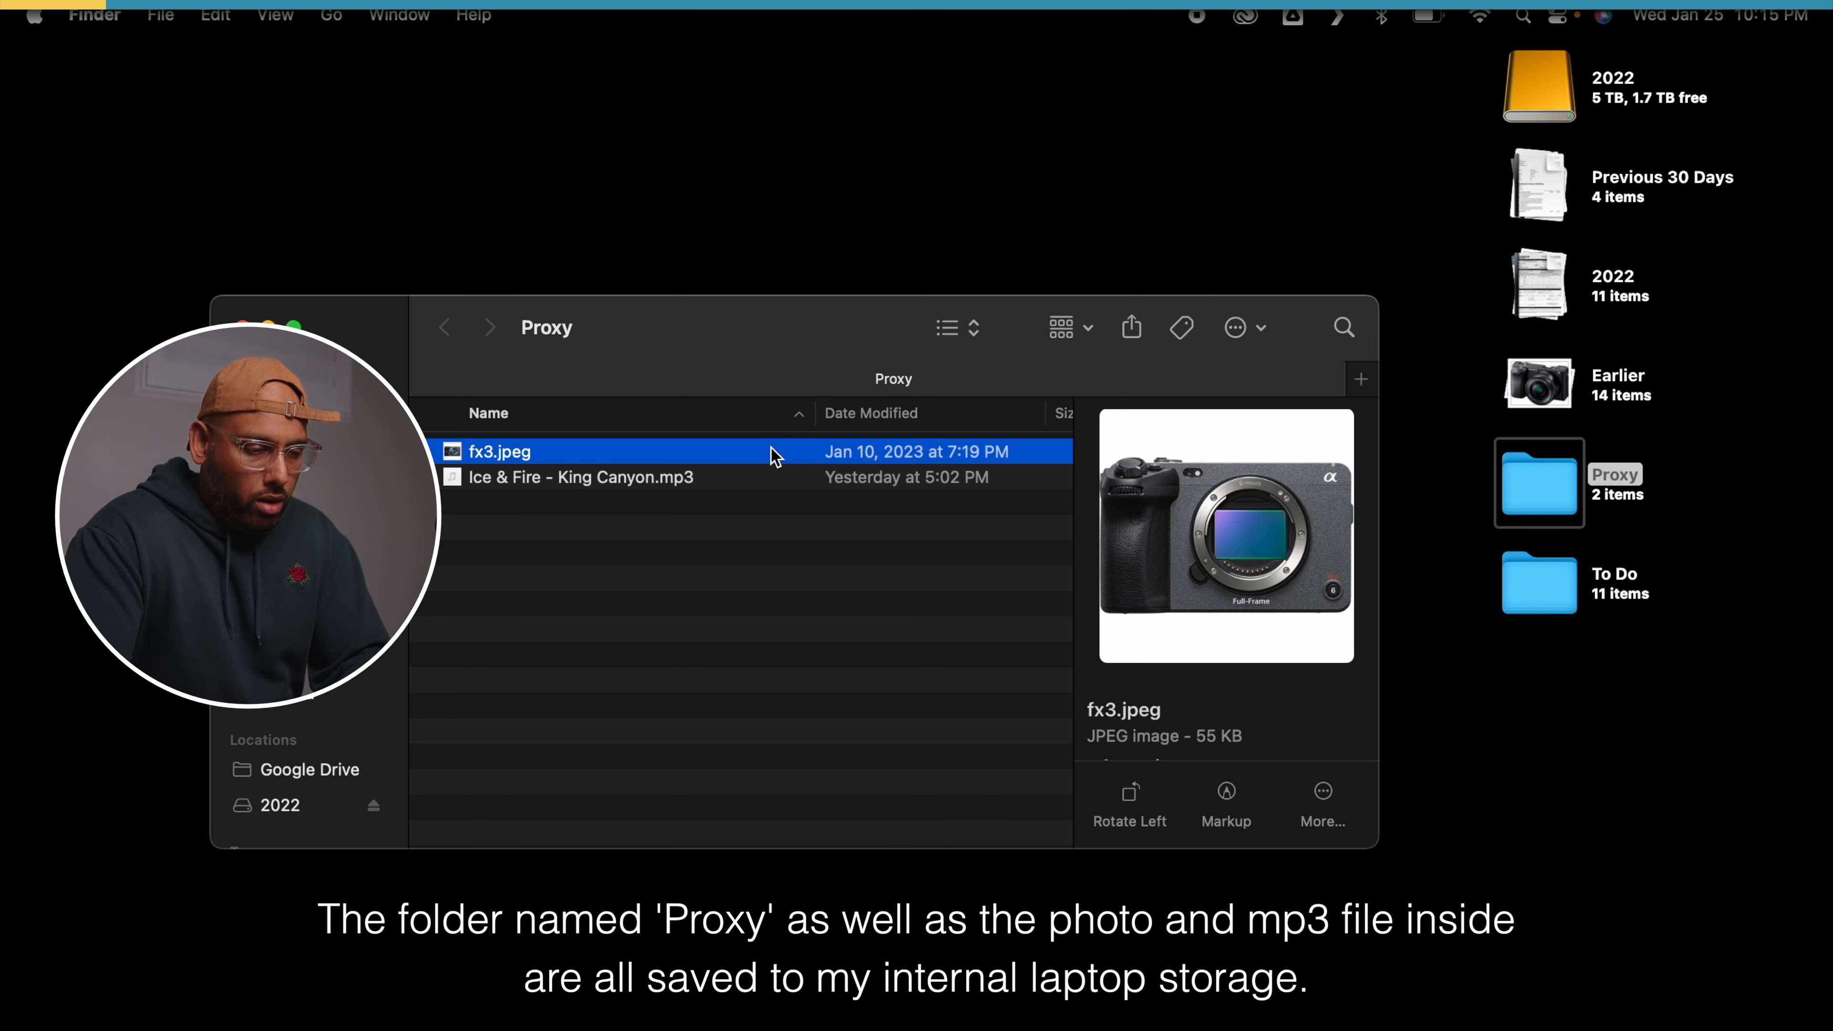
key("space")
key("space")
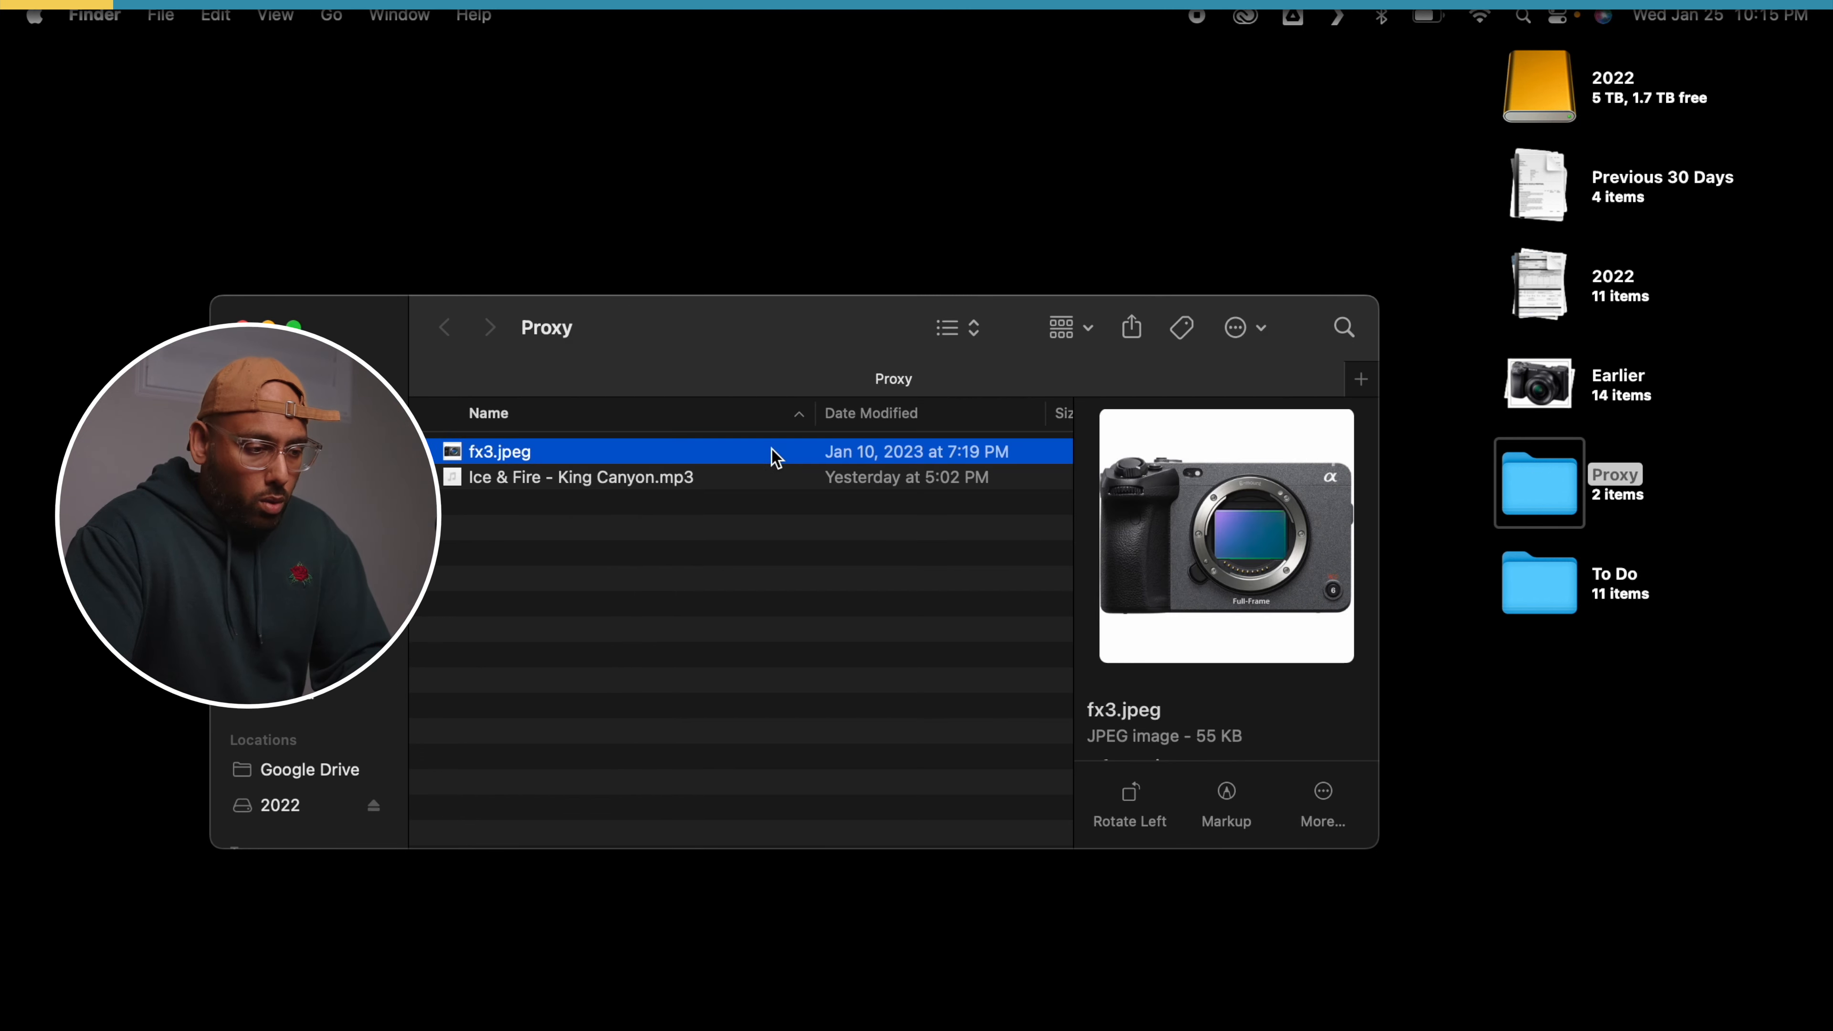
- Switch back to Final Cut Pro and create a new library named Proxy Only in the Proxy folder
key("ctrl+Left")
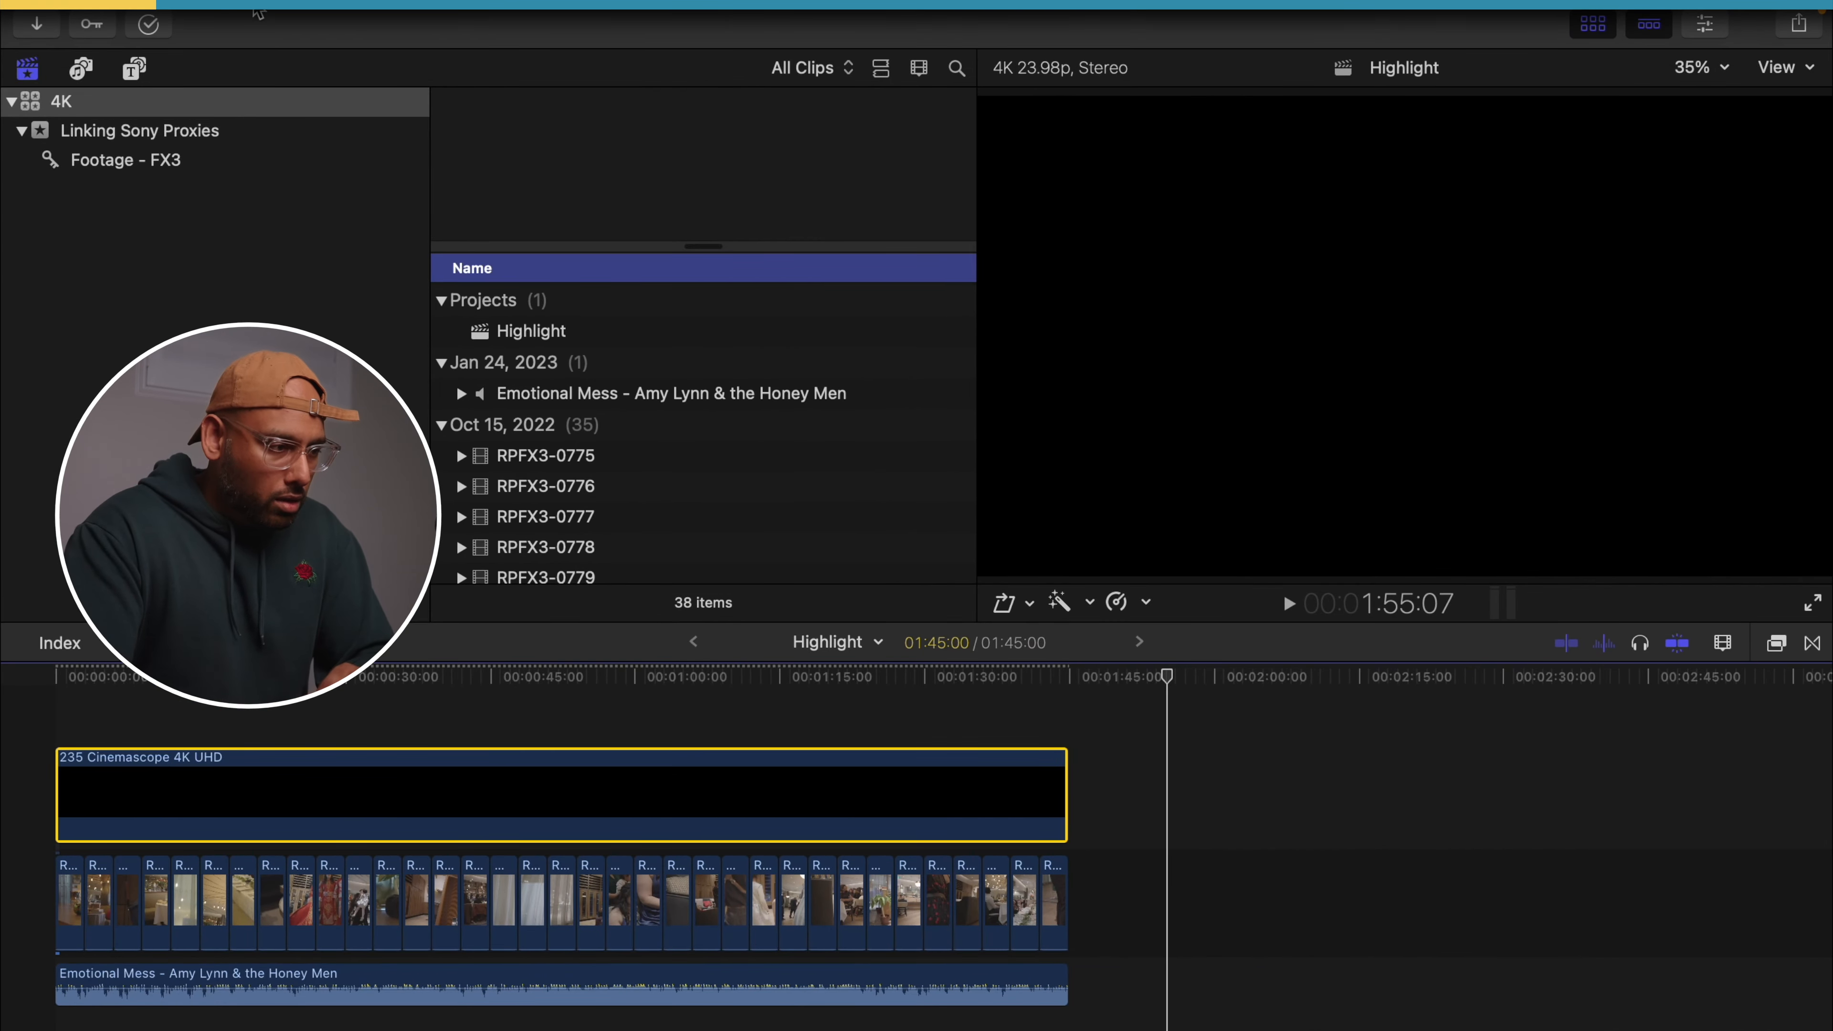
left_click(213, 14)
mouse_move(265, 94)
mouse_move(317, 52)
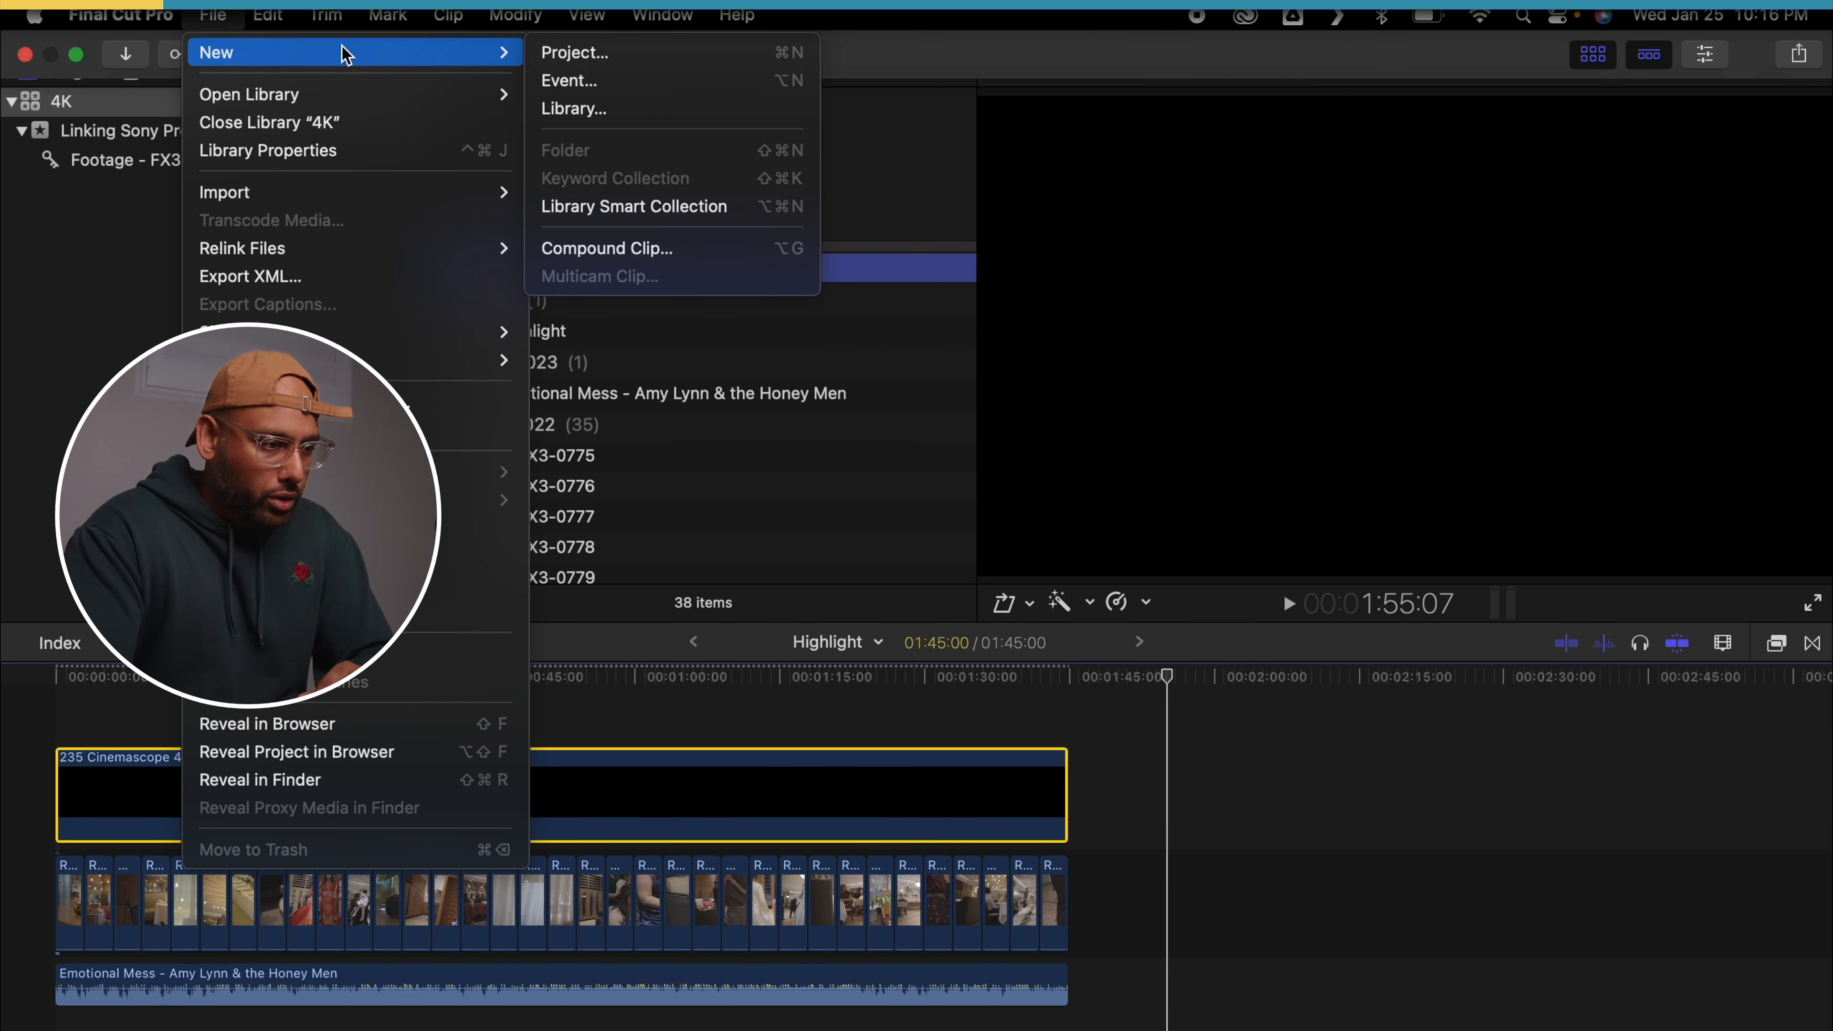
left_click(612, 109)
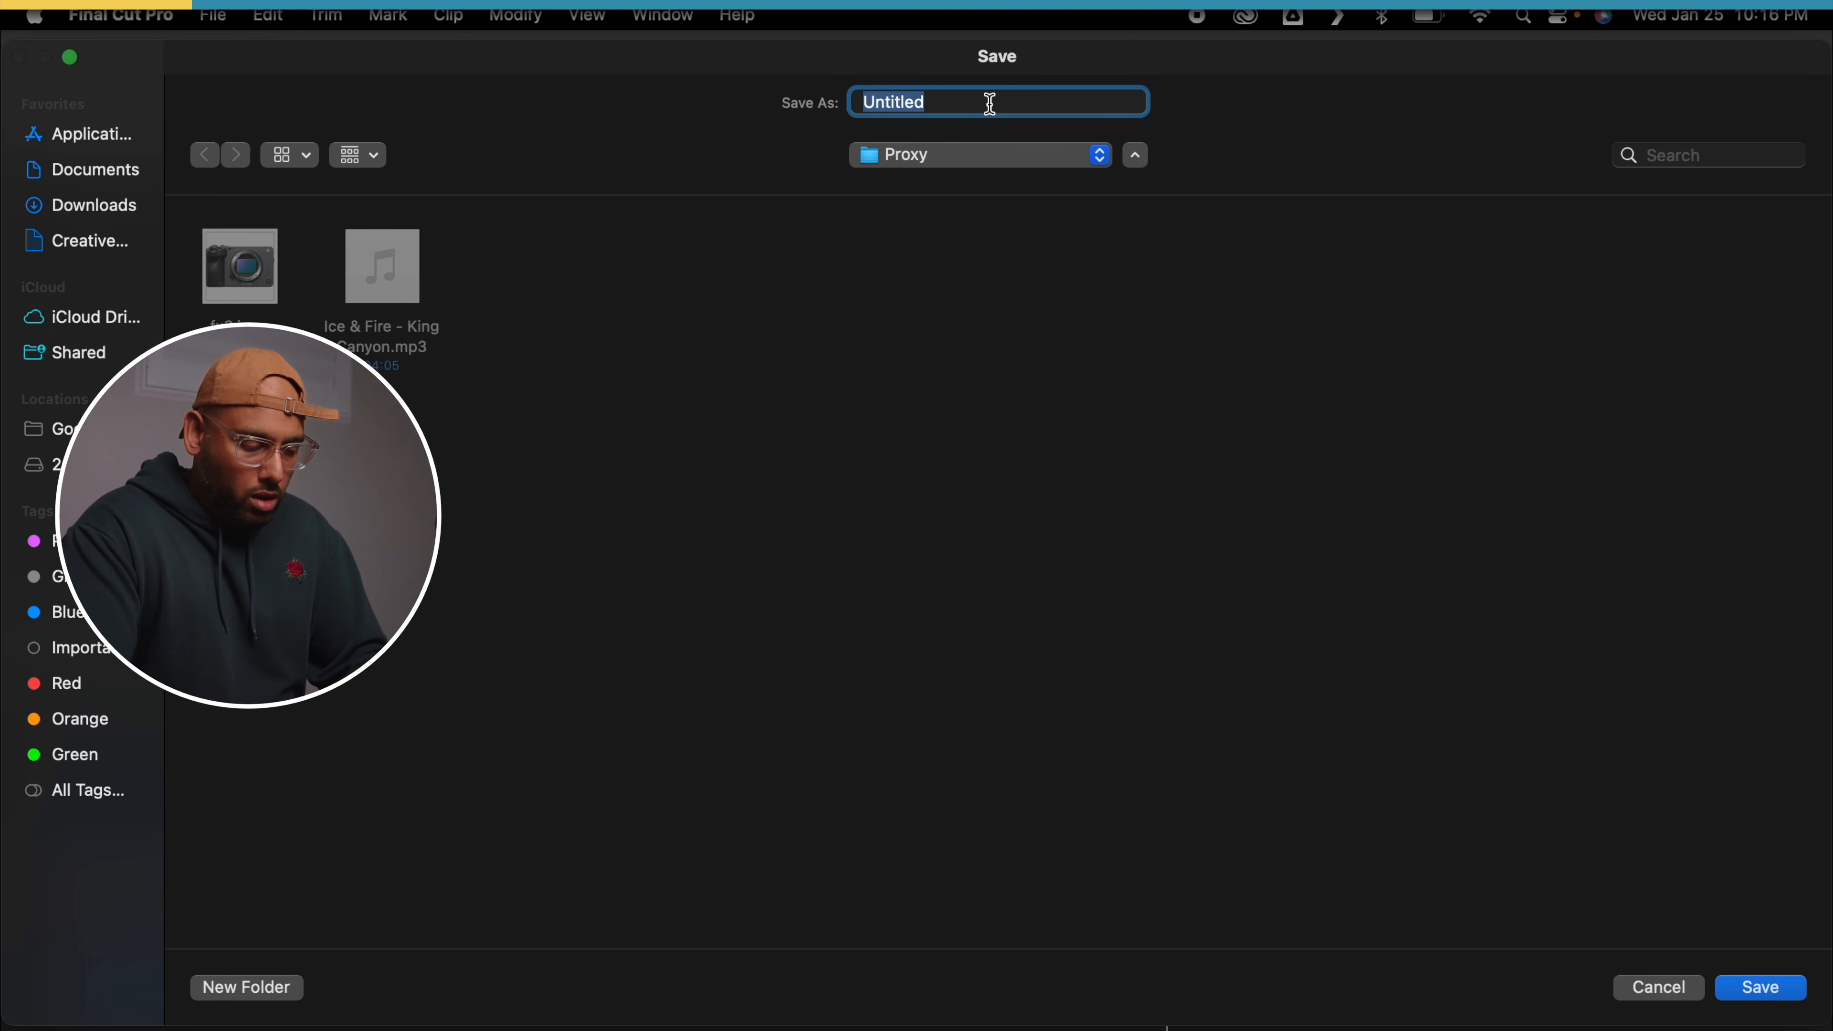
type("P")
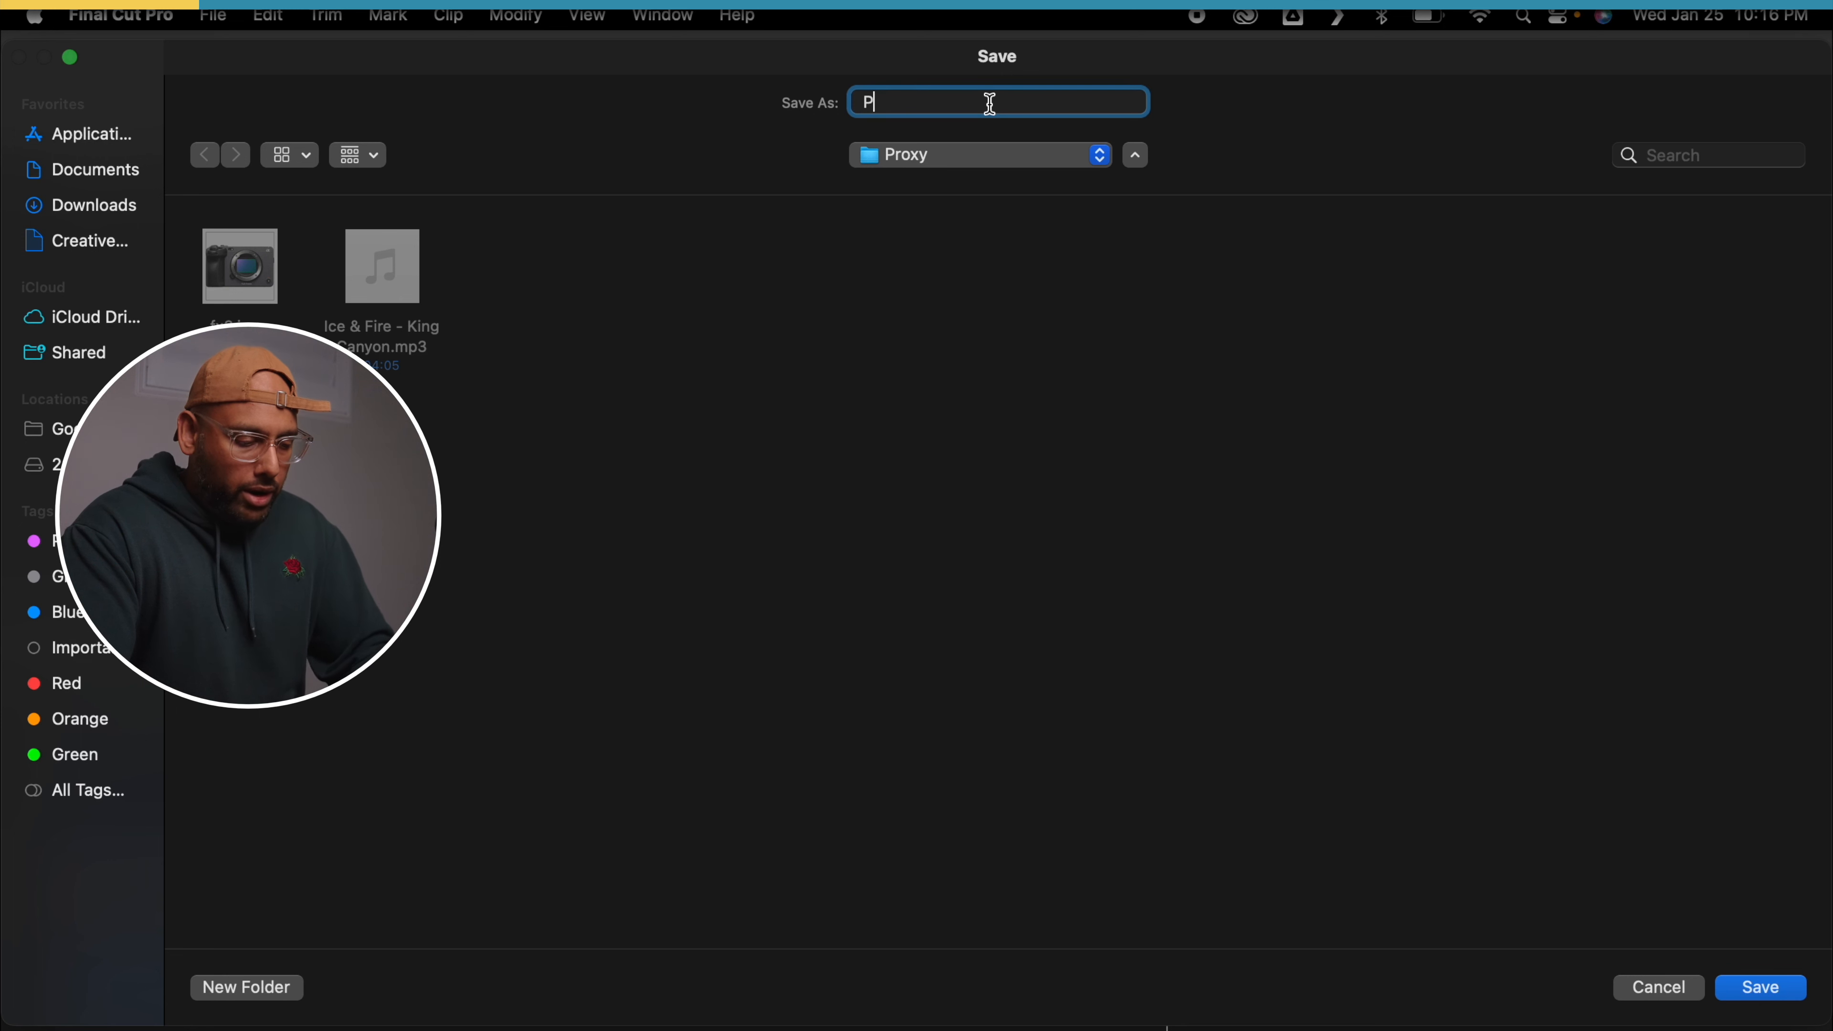
type("roxy Only")
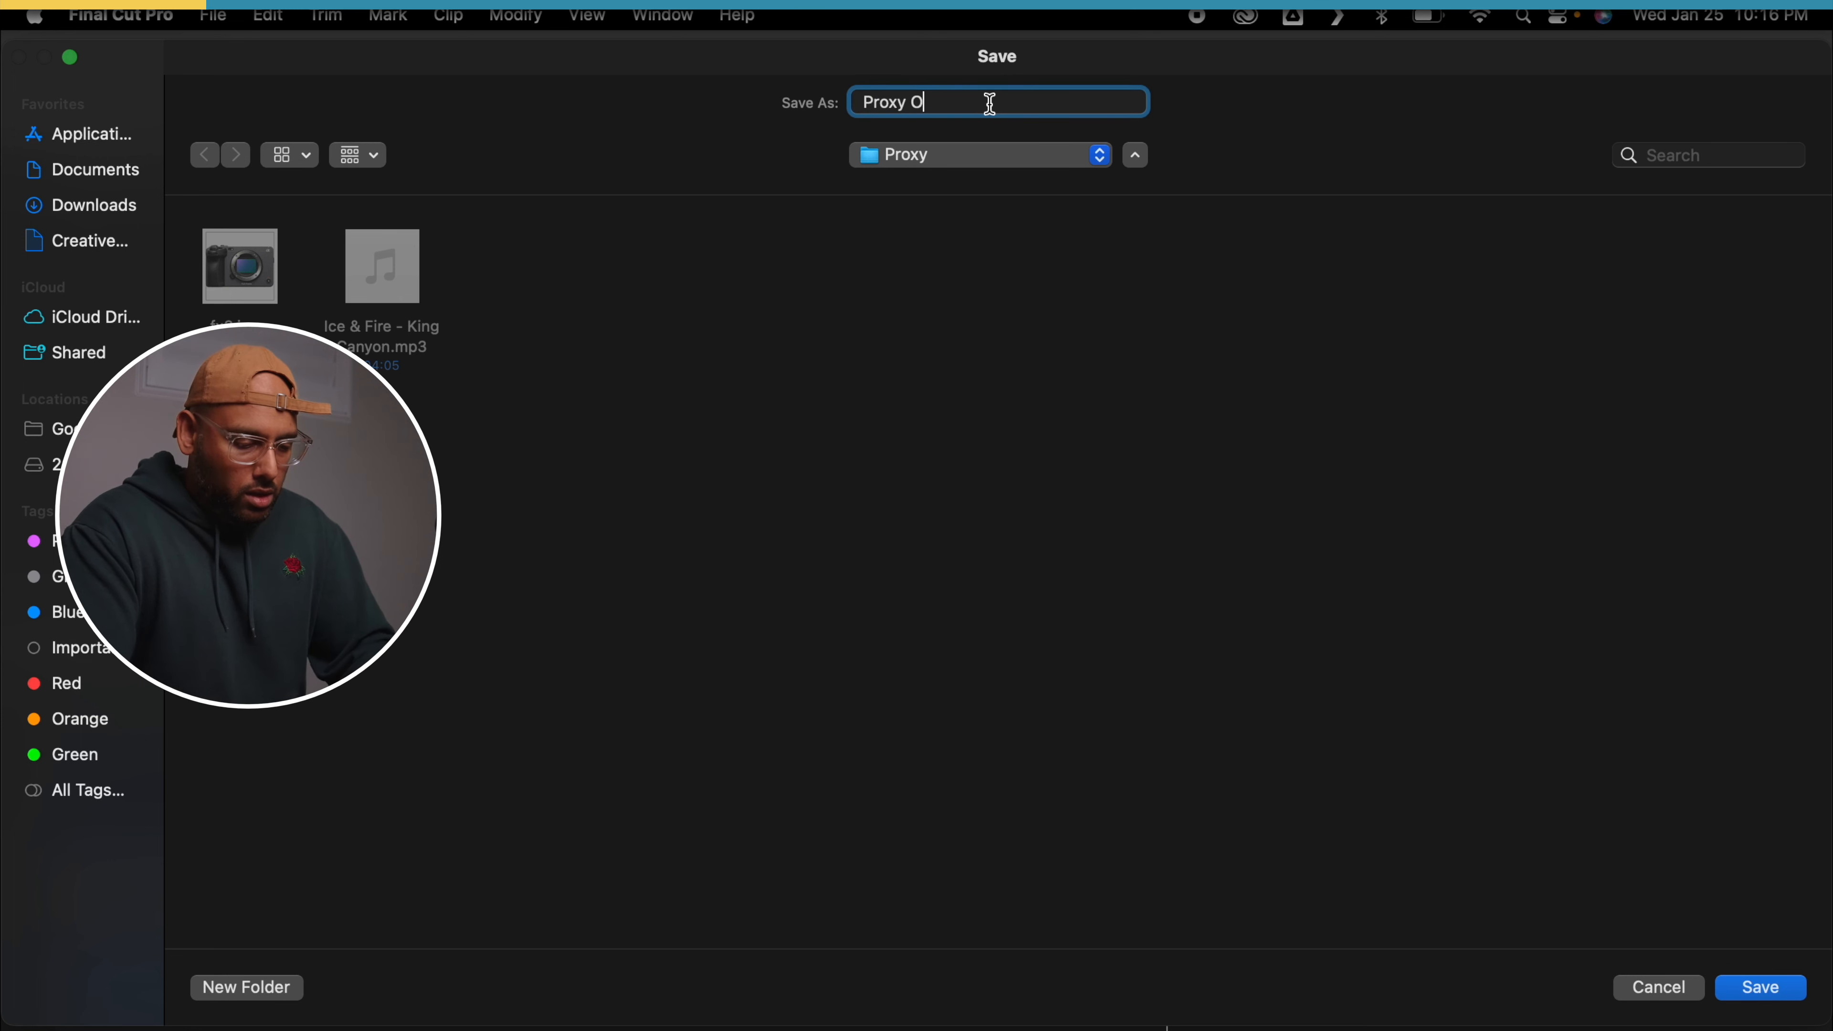
left_click(1761, 987)
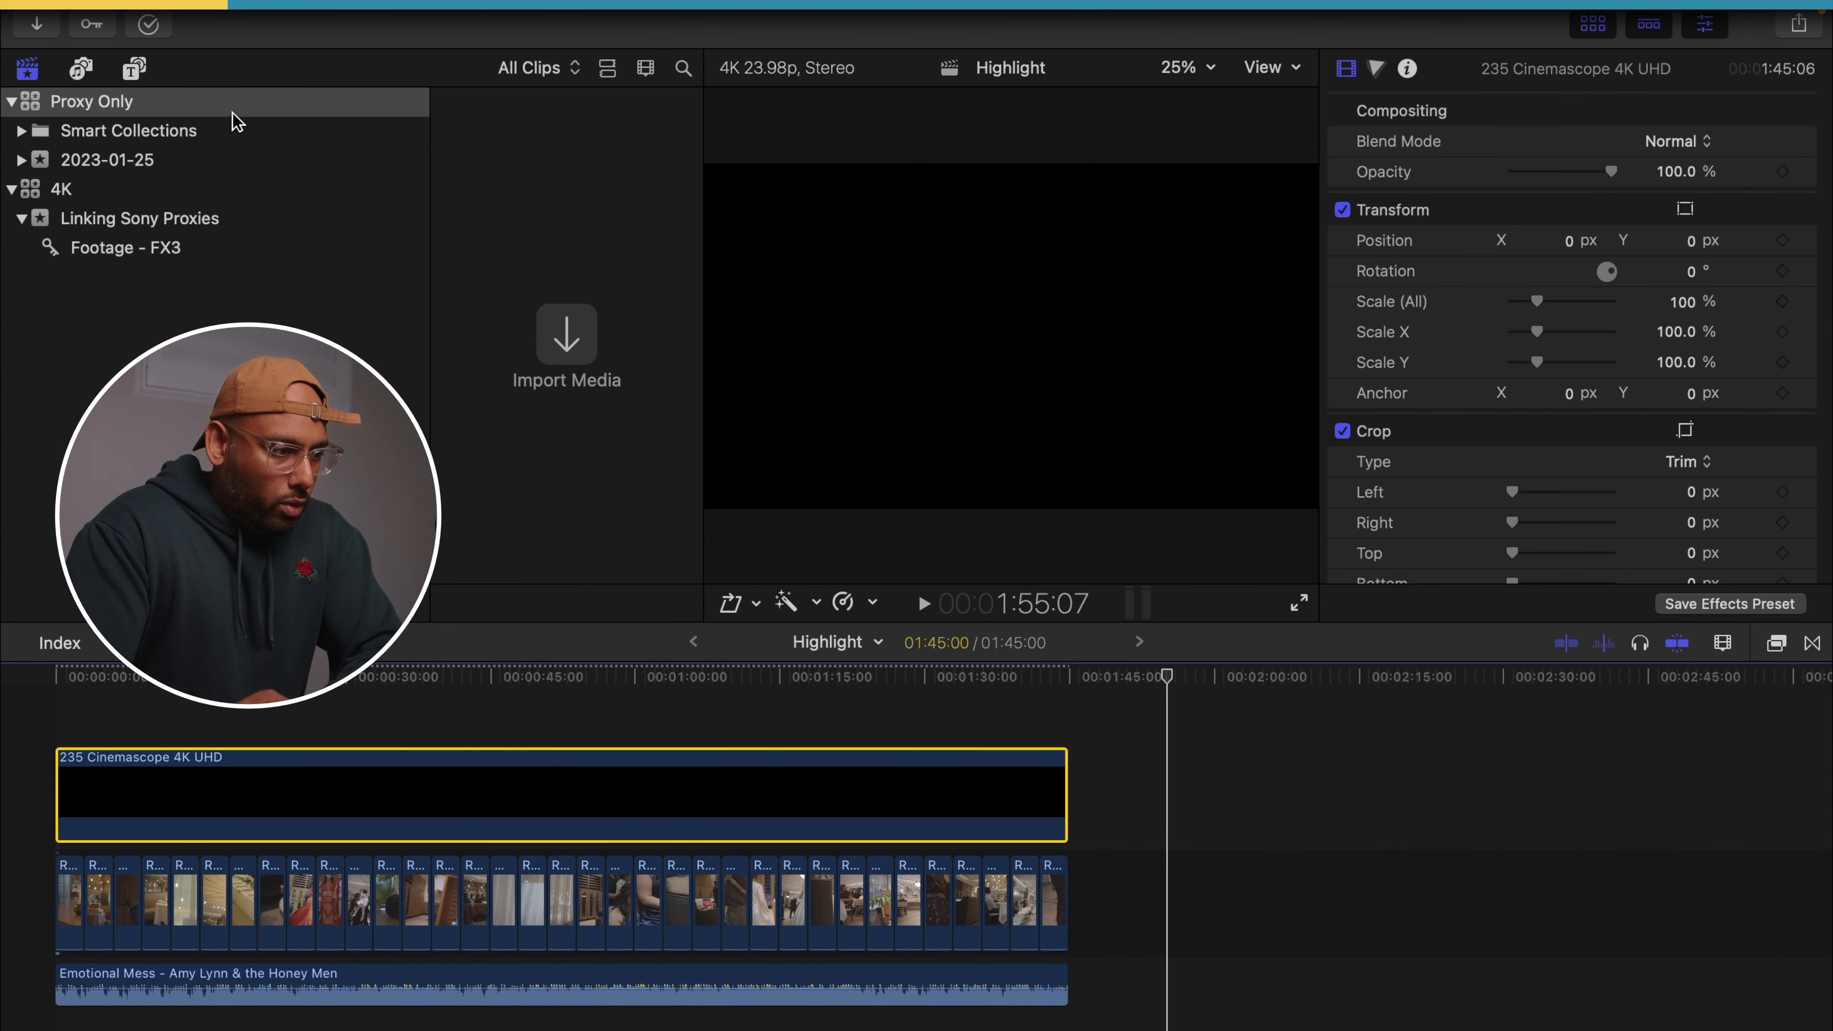
- Open the storage location settings of the Proxy Only library and set its Media location to the Proxy folder
left_click(361, 103)
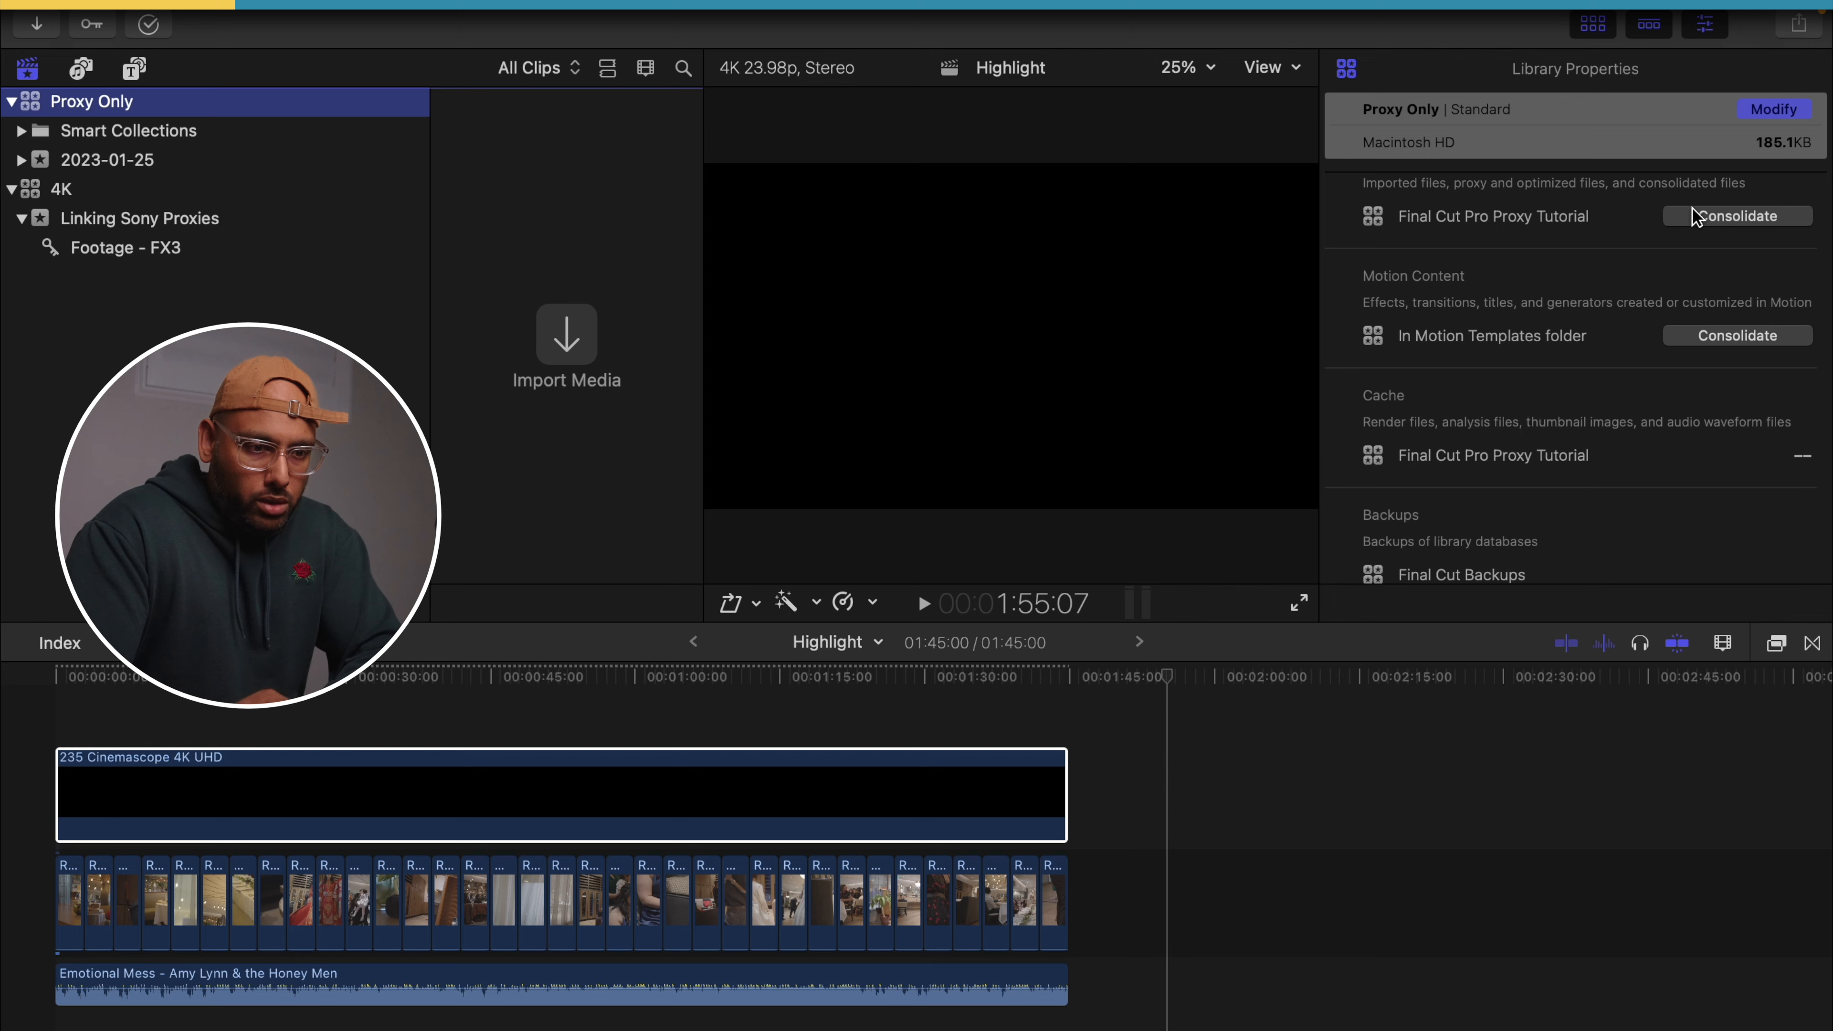
scroll(1696, 213, "up", 3)
left_click(1708, 212)
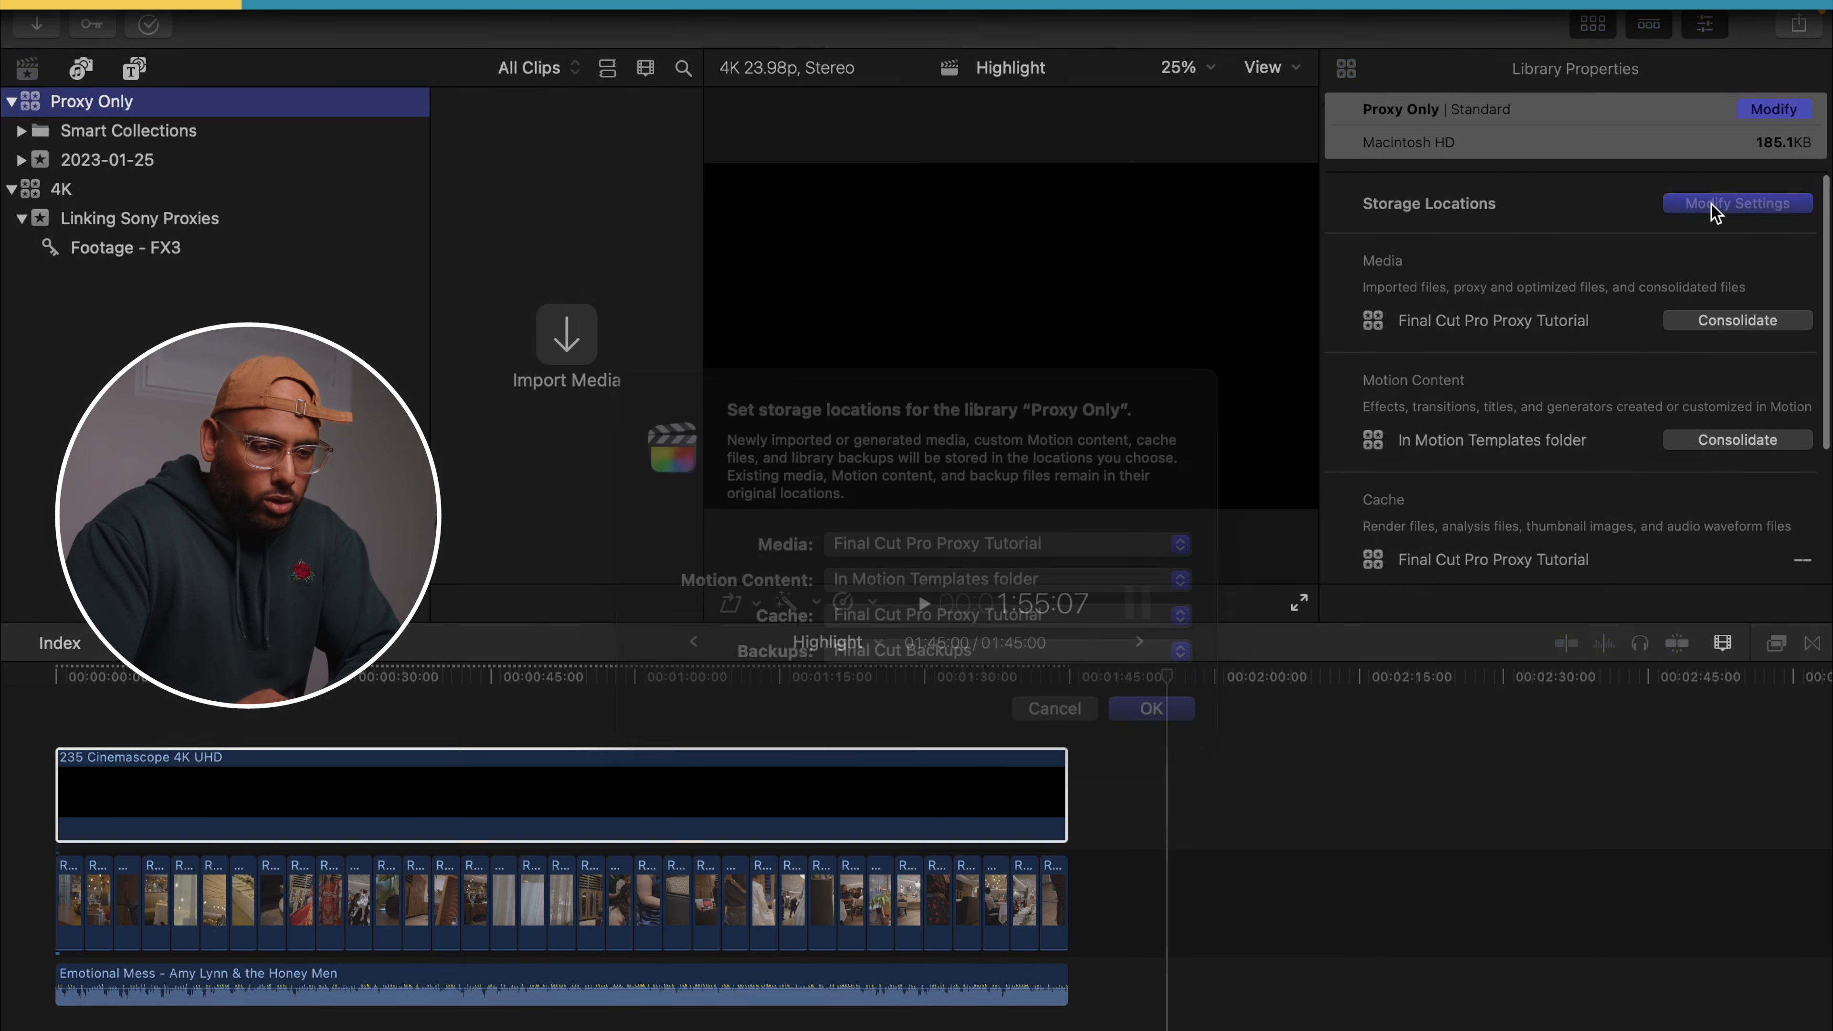
left_click(1149, 583)
left_click(1137, 653)
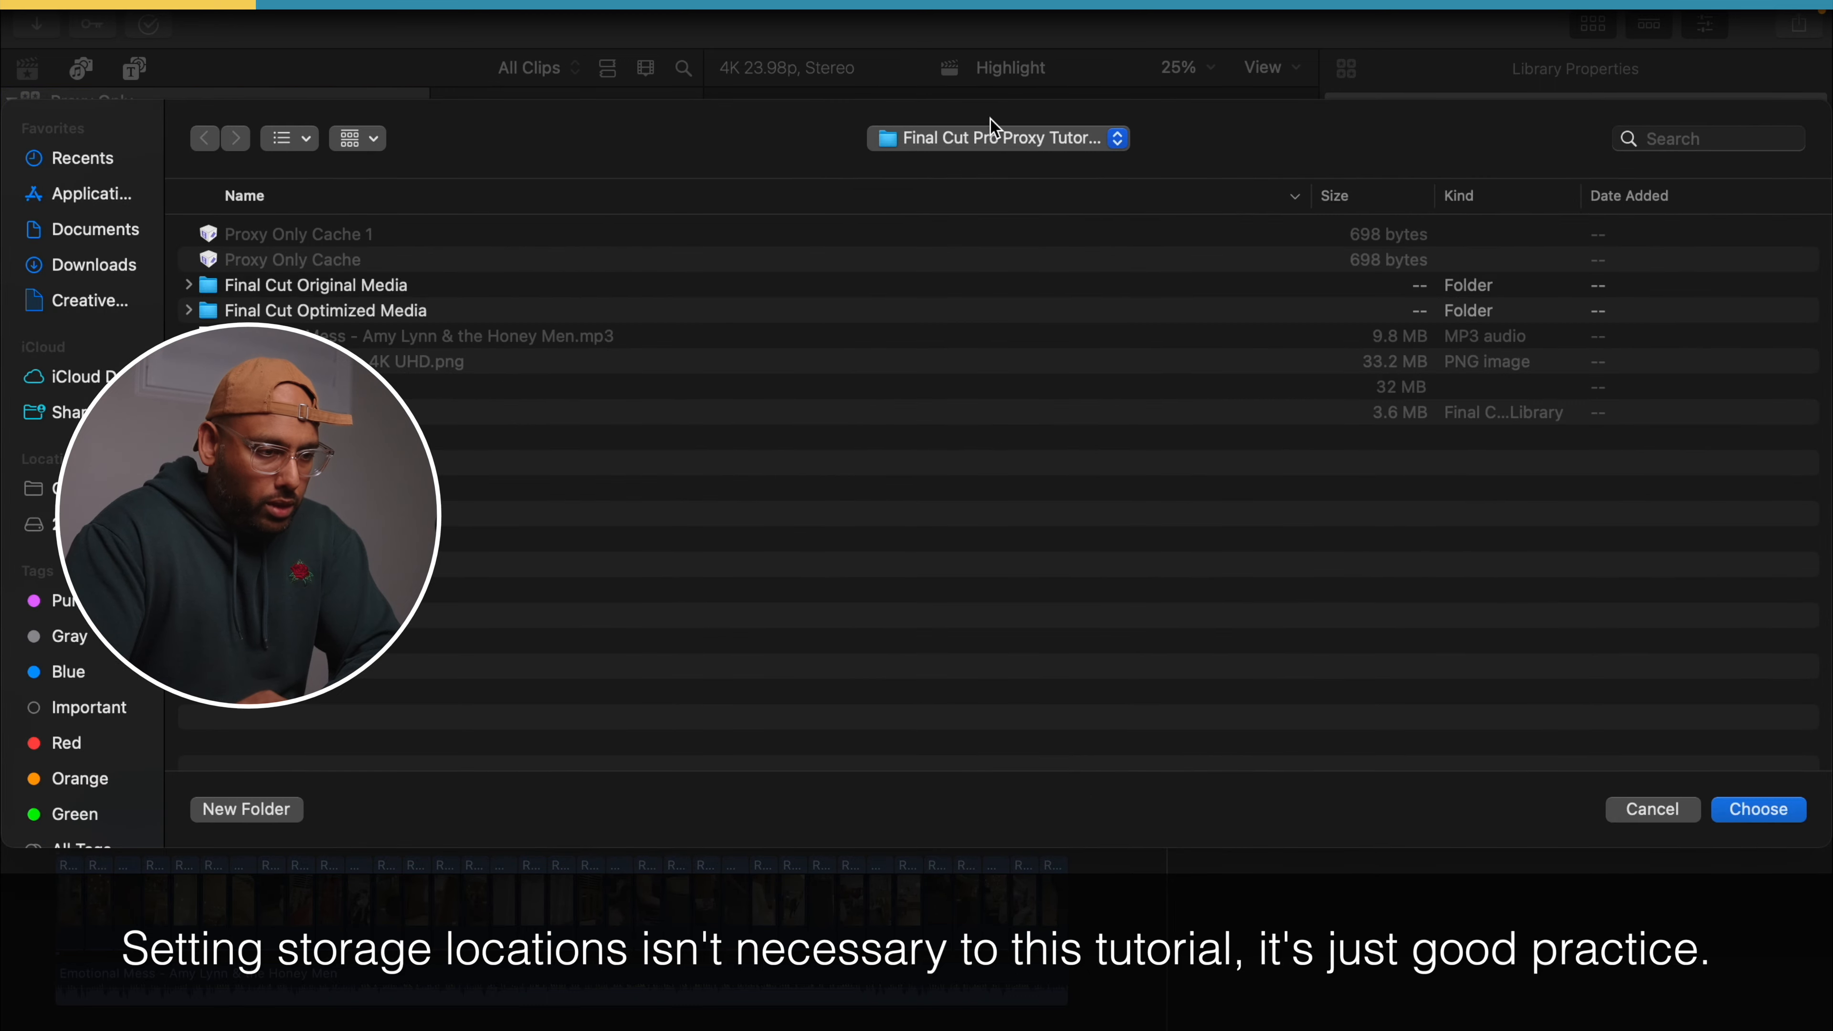
left_click(1000, 139)
left_click(1750, 806)
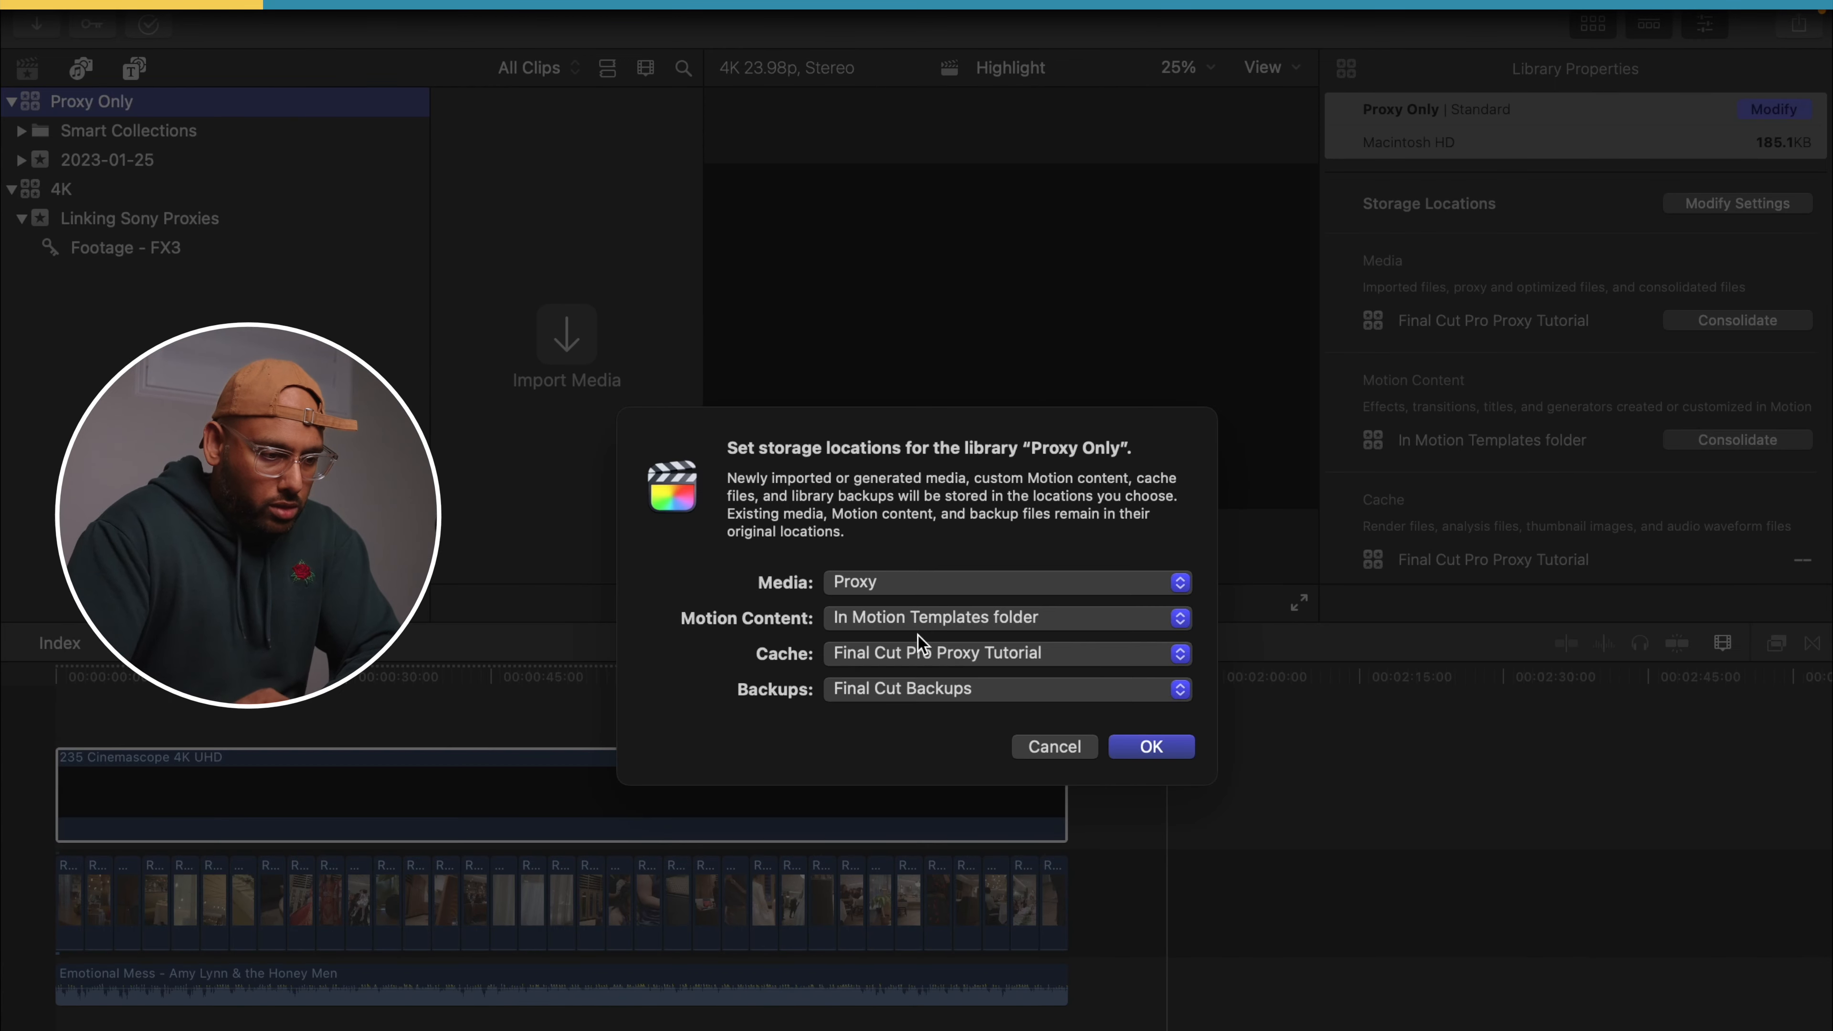
- Set the library's Cache location to the Proxy folder and Backups to Do Not Save, and apply the storage settings
left_click(918, 645)
left_click(925, 700)
left_click(1050, 141)
left_click(998, 298)
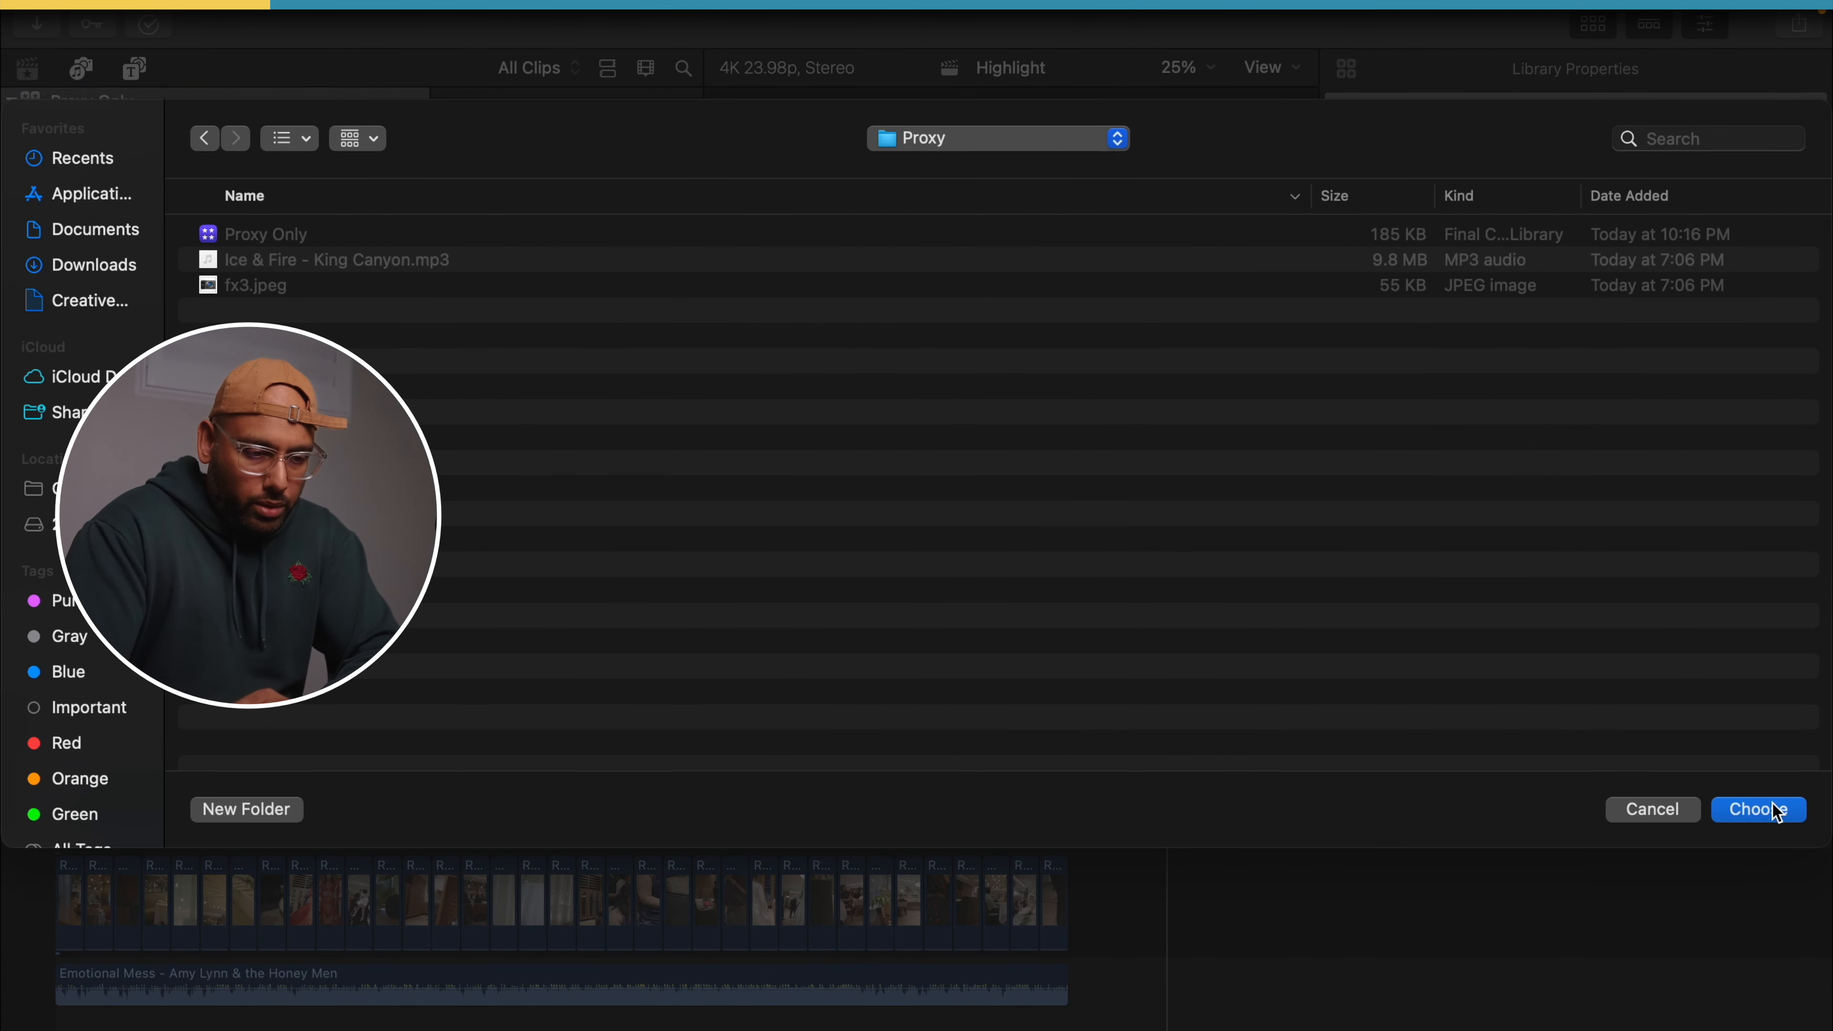
left_click(1759, 808)
left_click(914, 689)
left_click(908, 777)
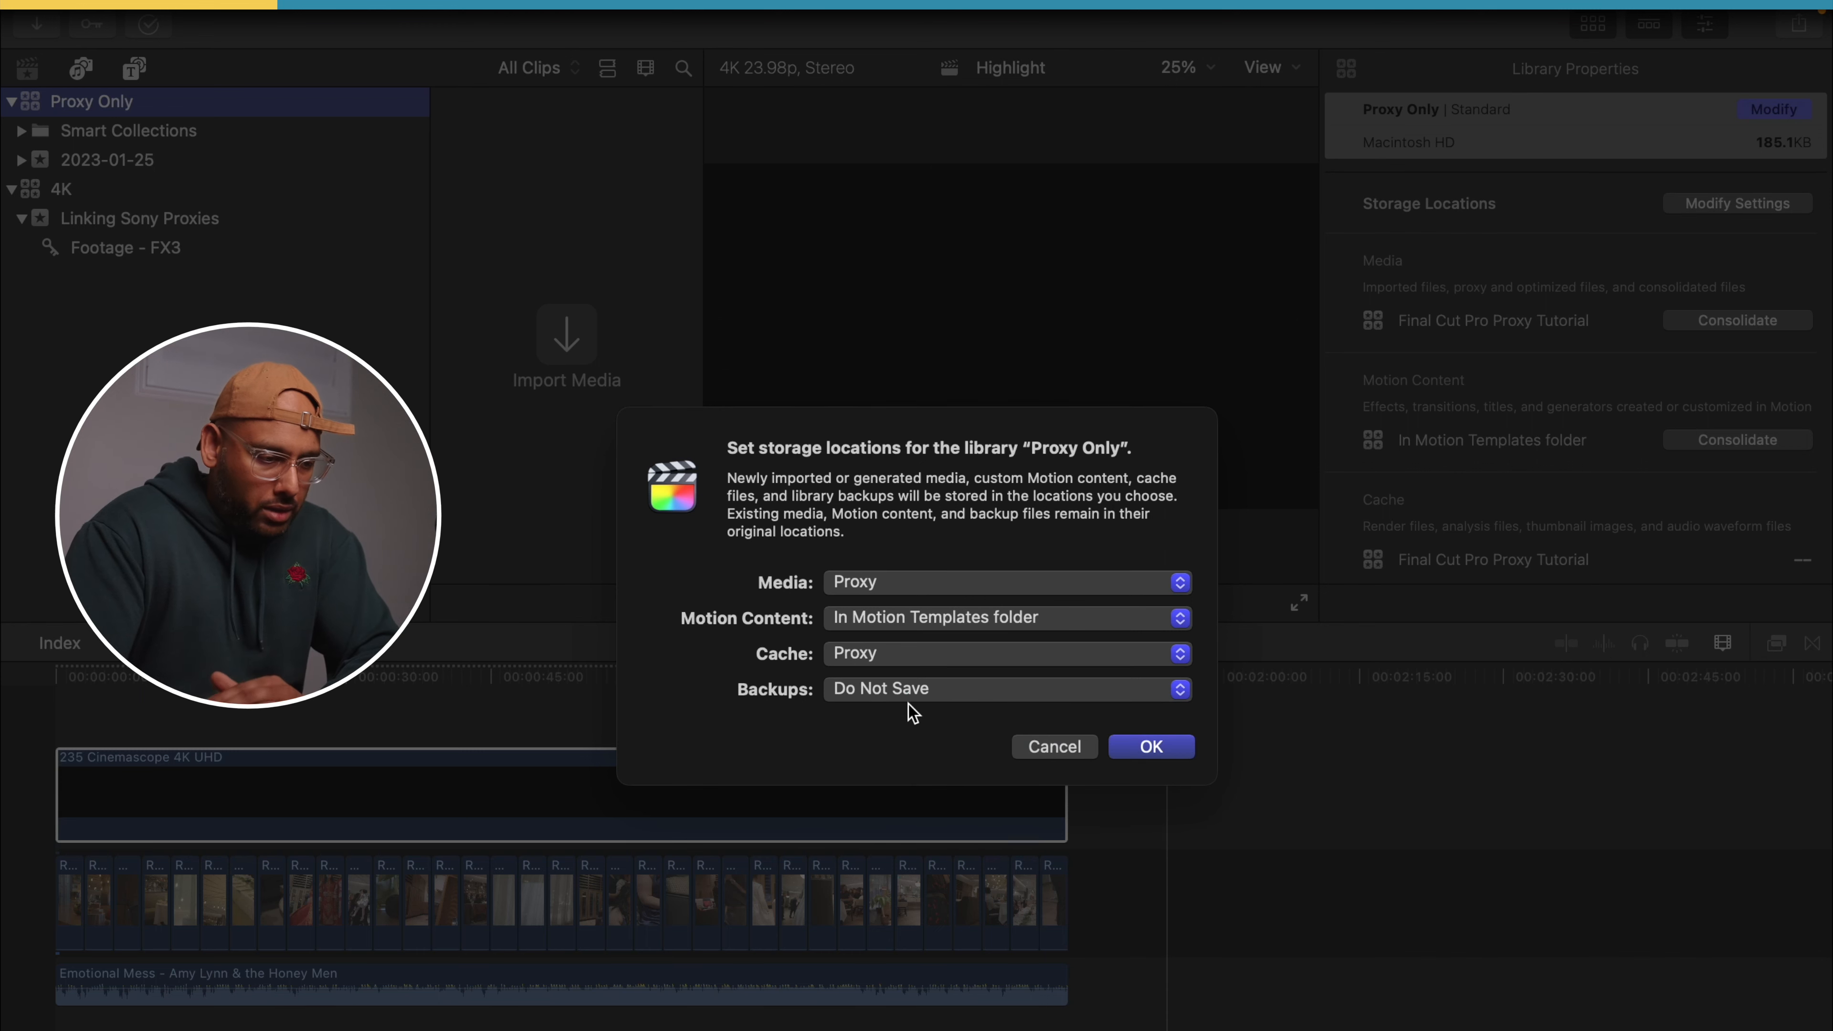
left_click(1178, 751)
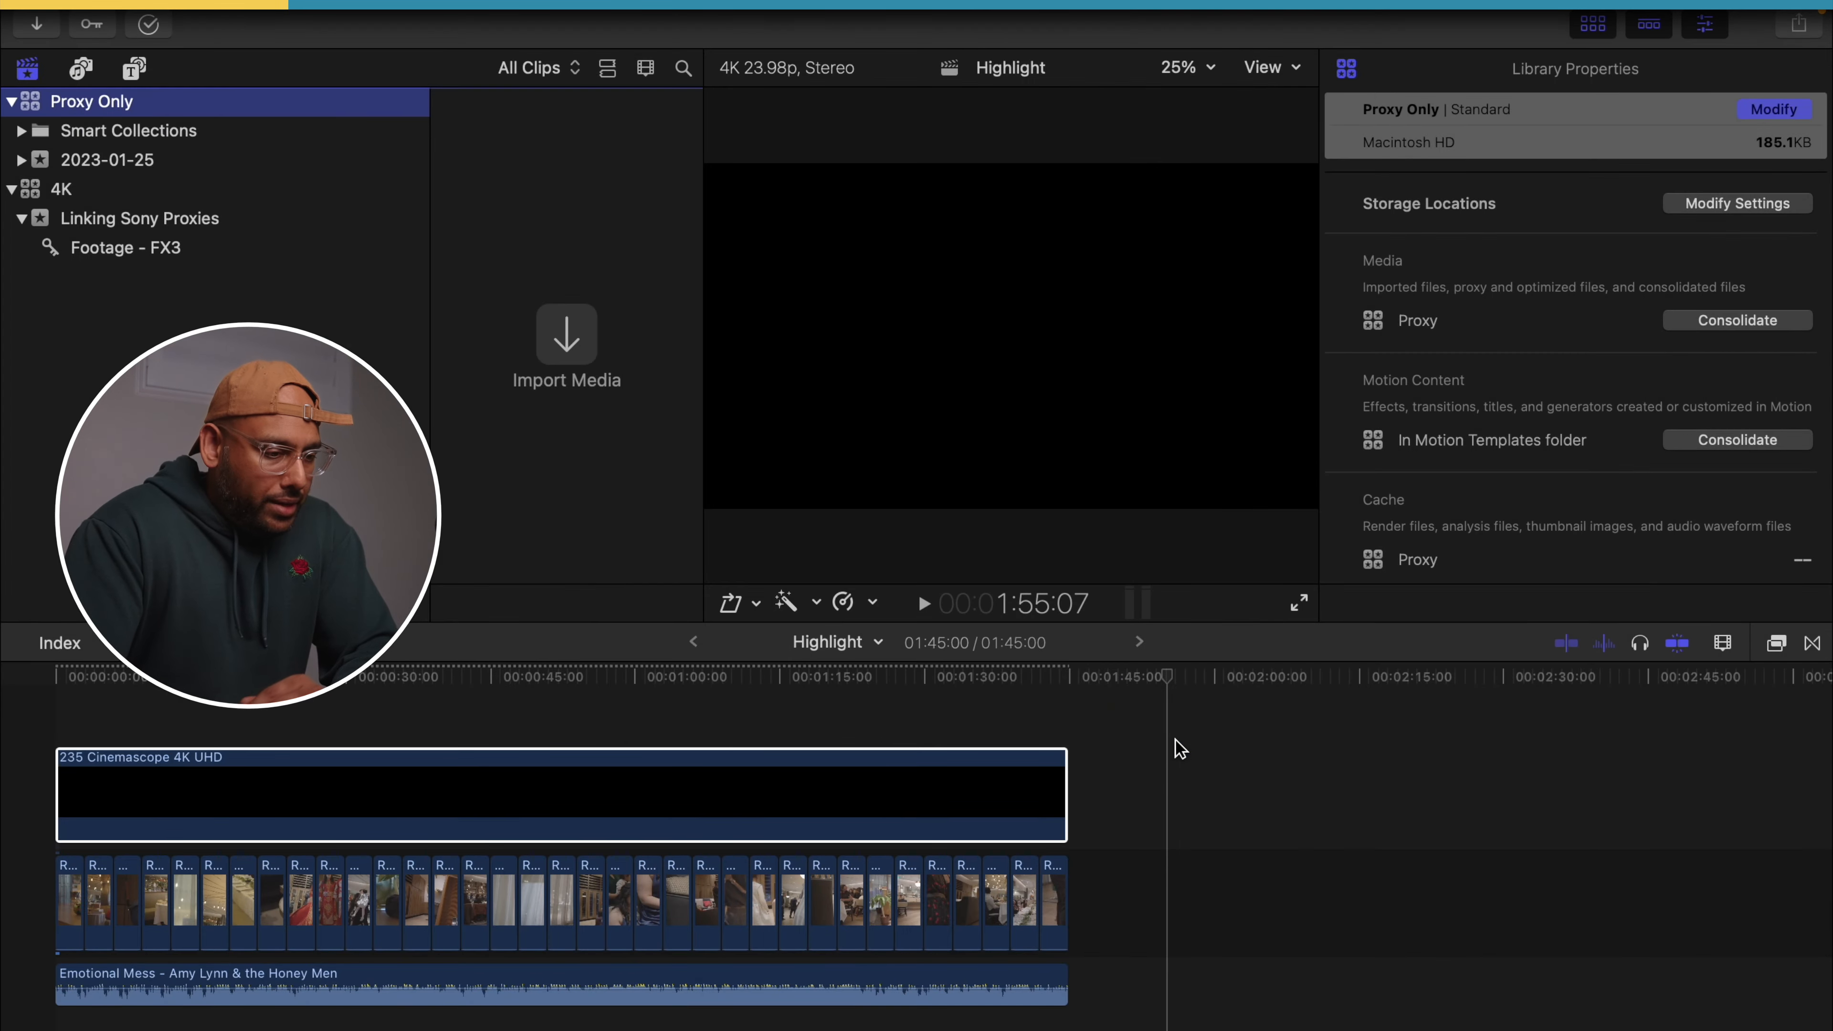
left_click(1176, 739)
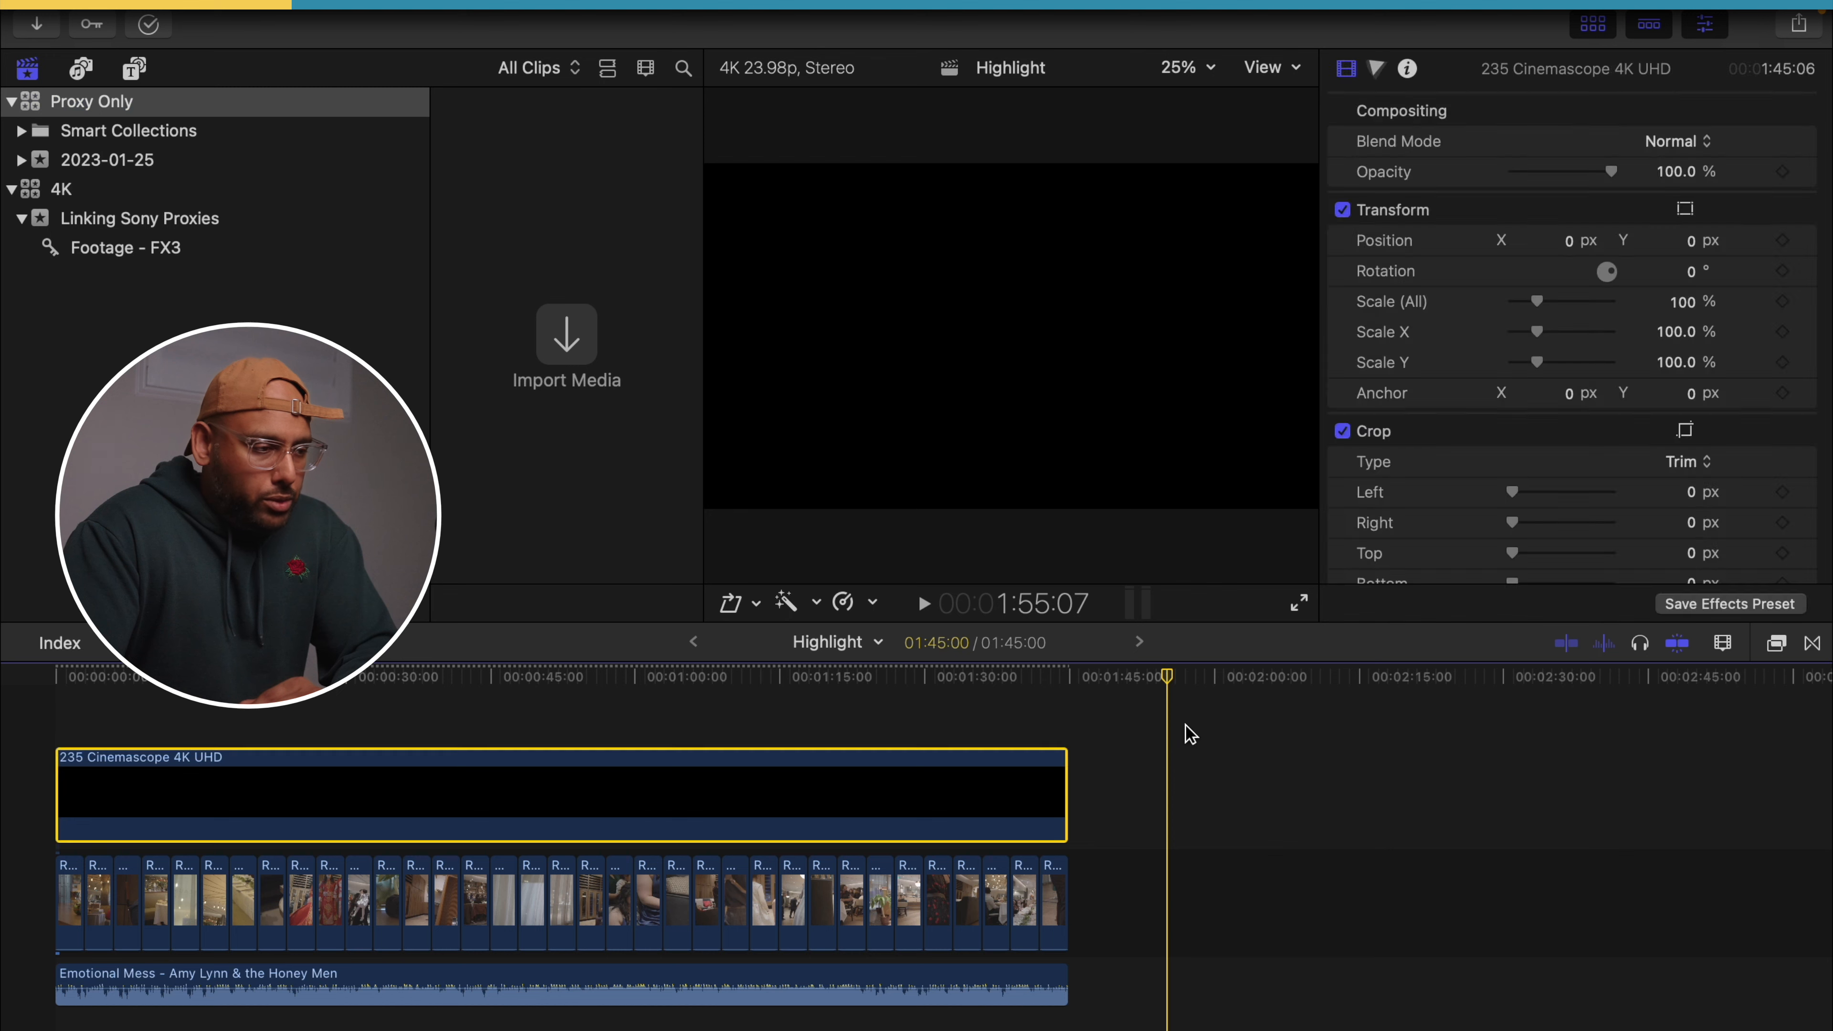
- Copy the Highlight project from the 4K library to the Proxy Only library, including only proxy media and media stored in external locations
left_click(106, 191)
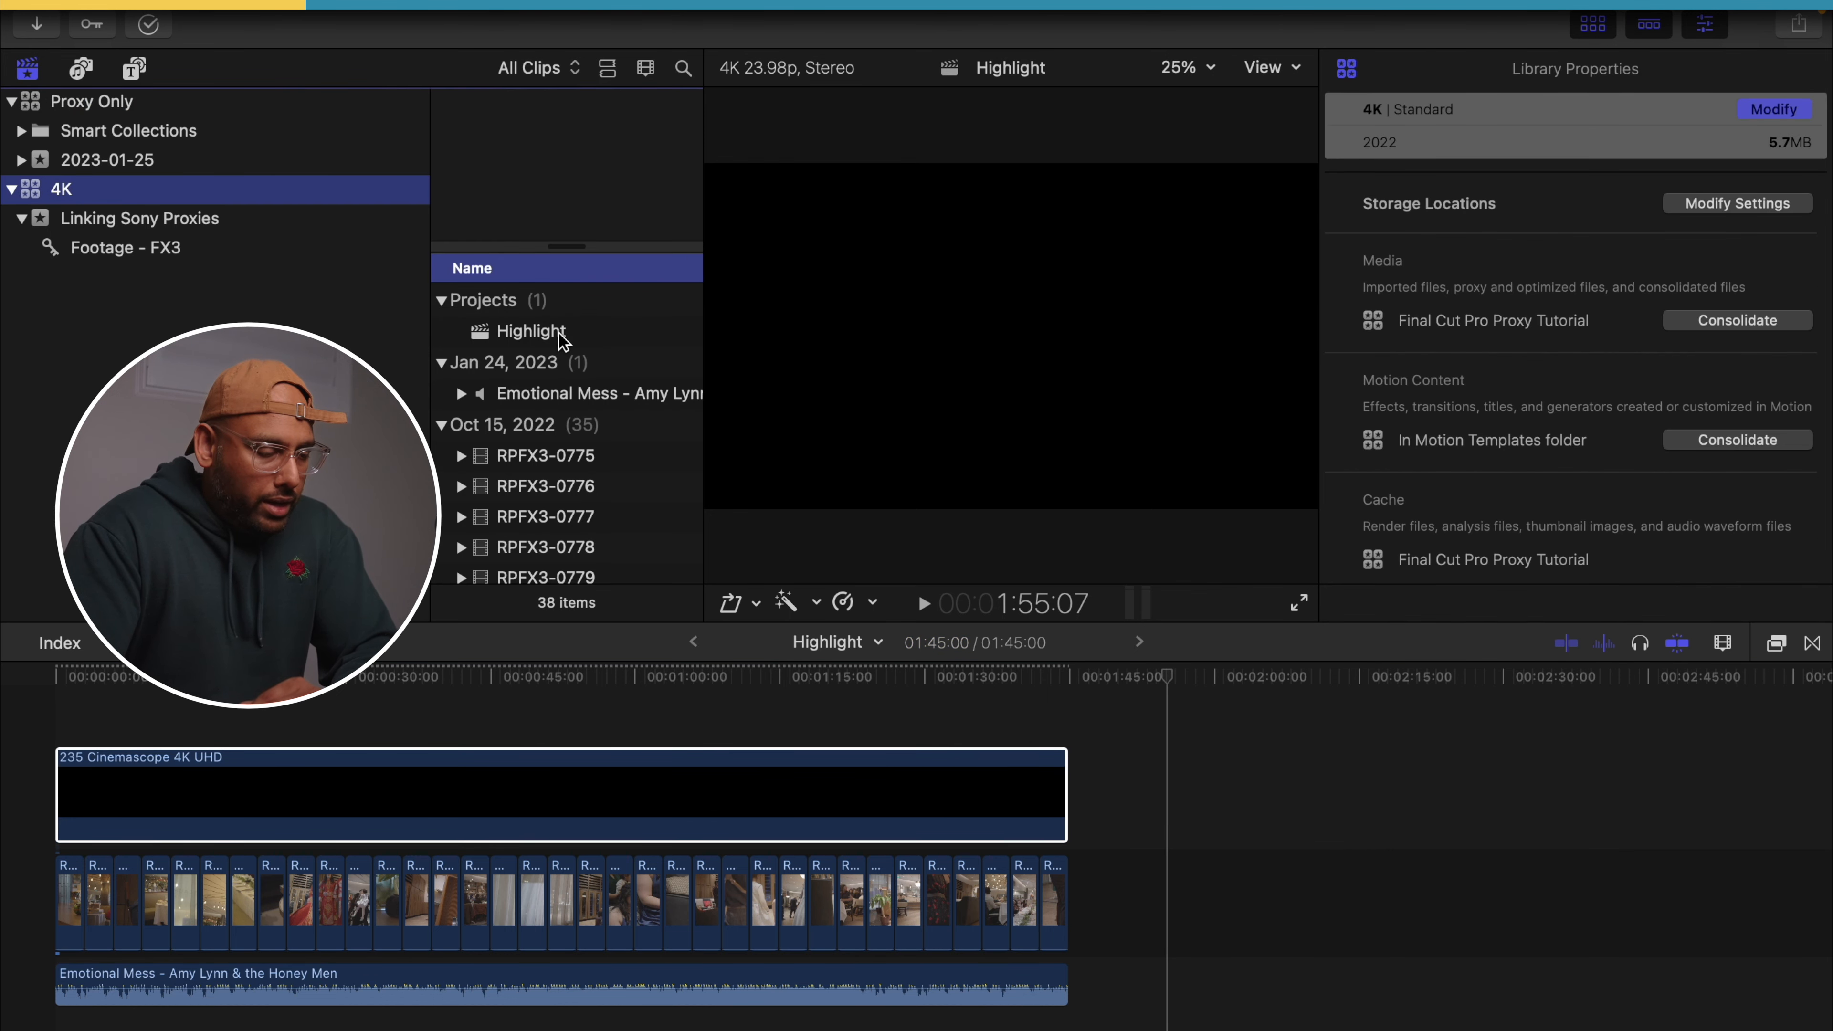
left_click(567, 334)
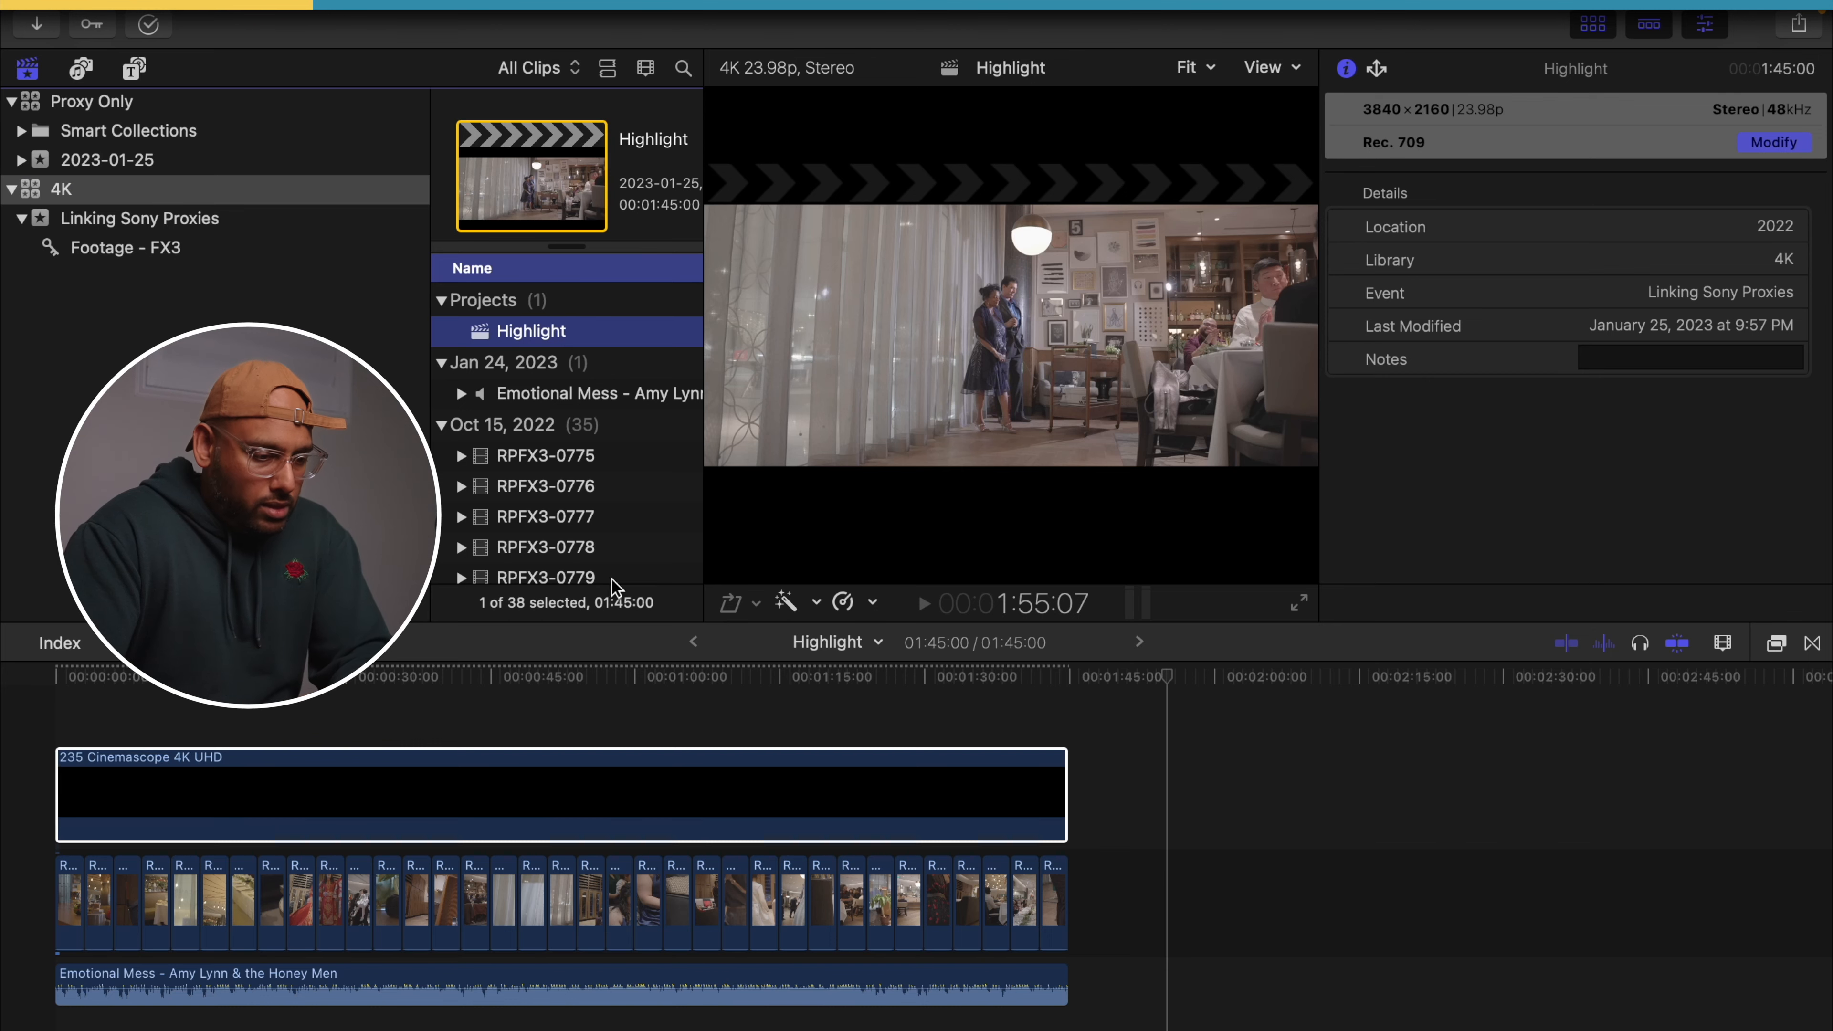
left_click(786, 819)
left_click_drag(551, 334, 151, 168)
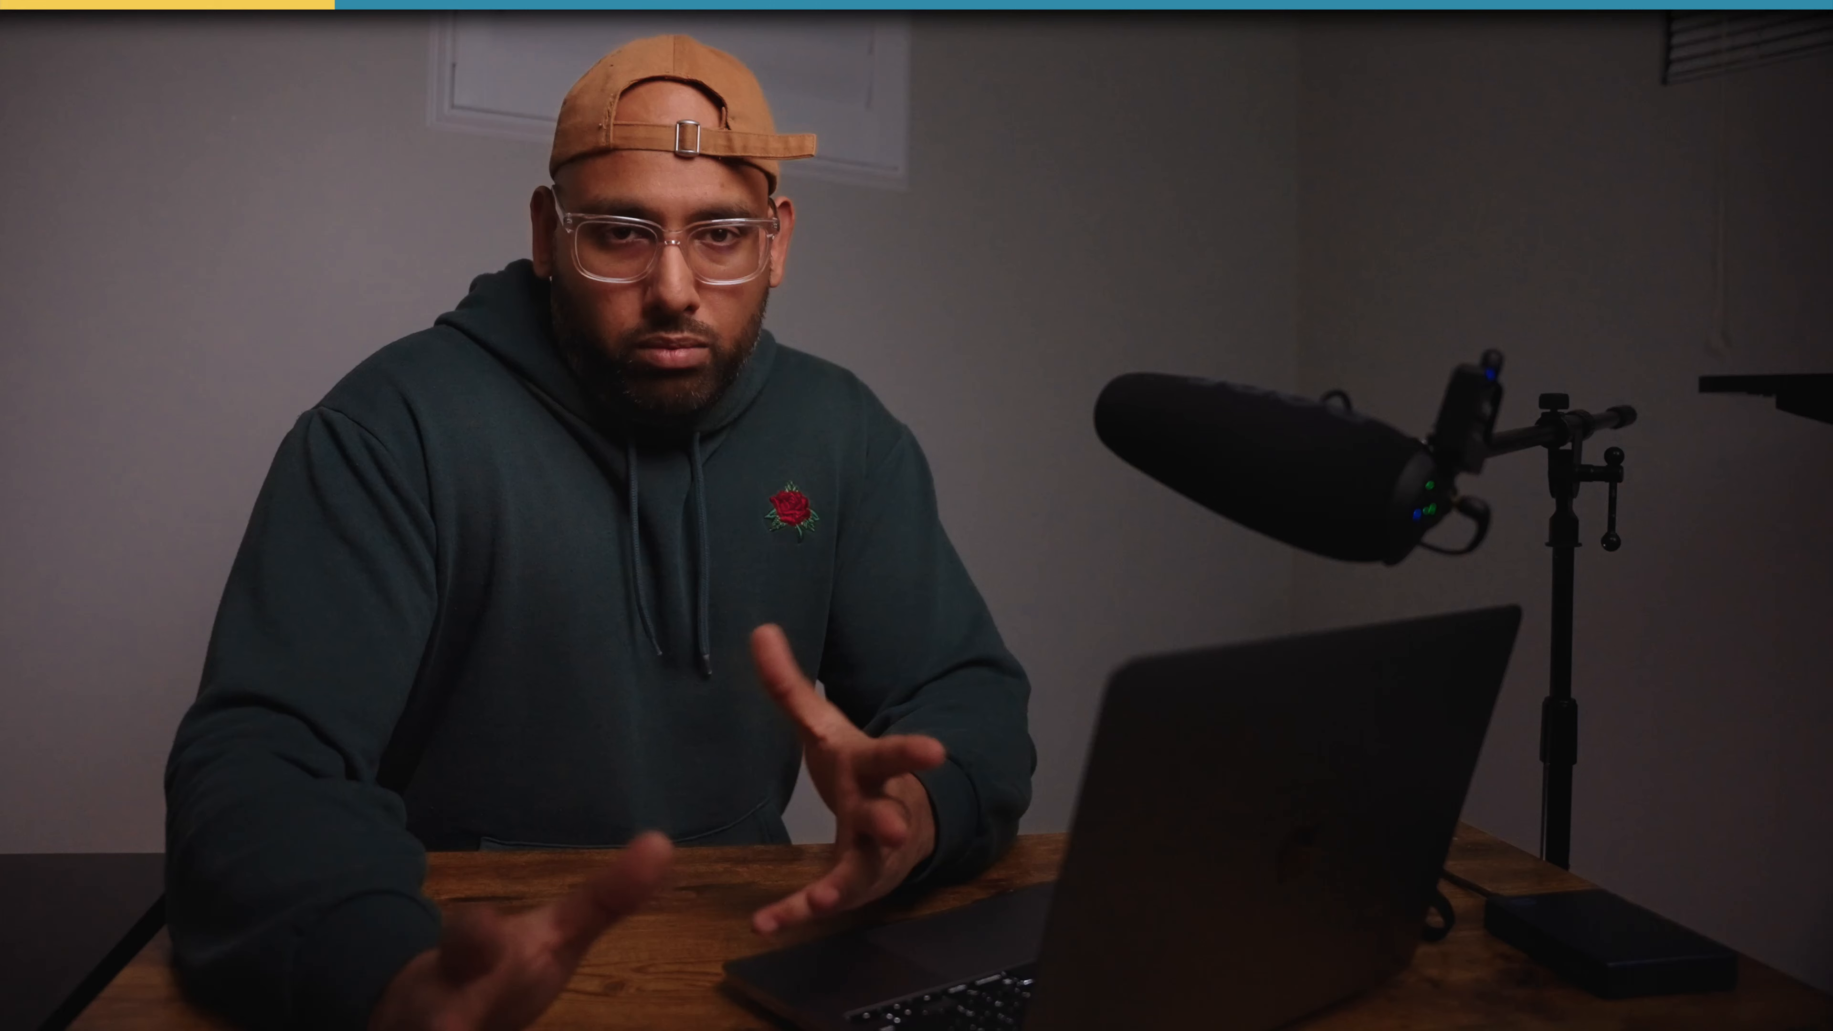
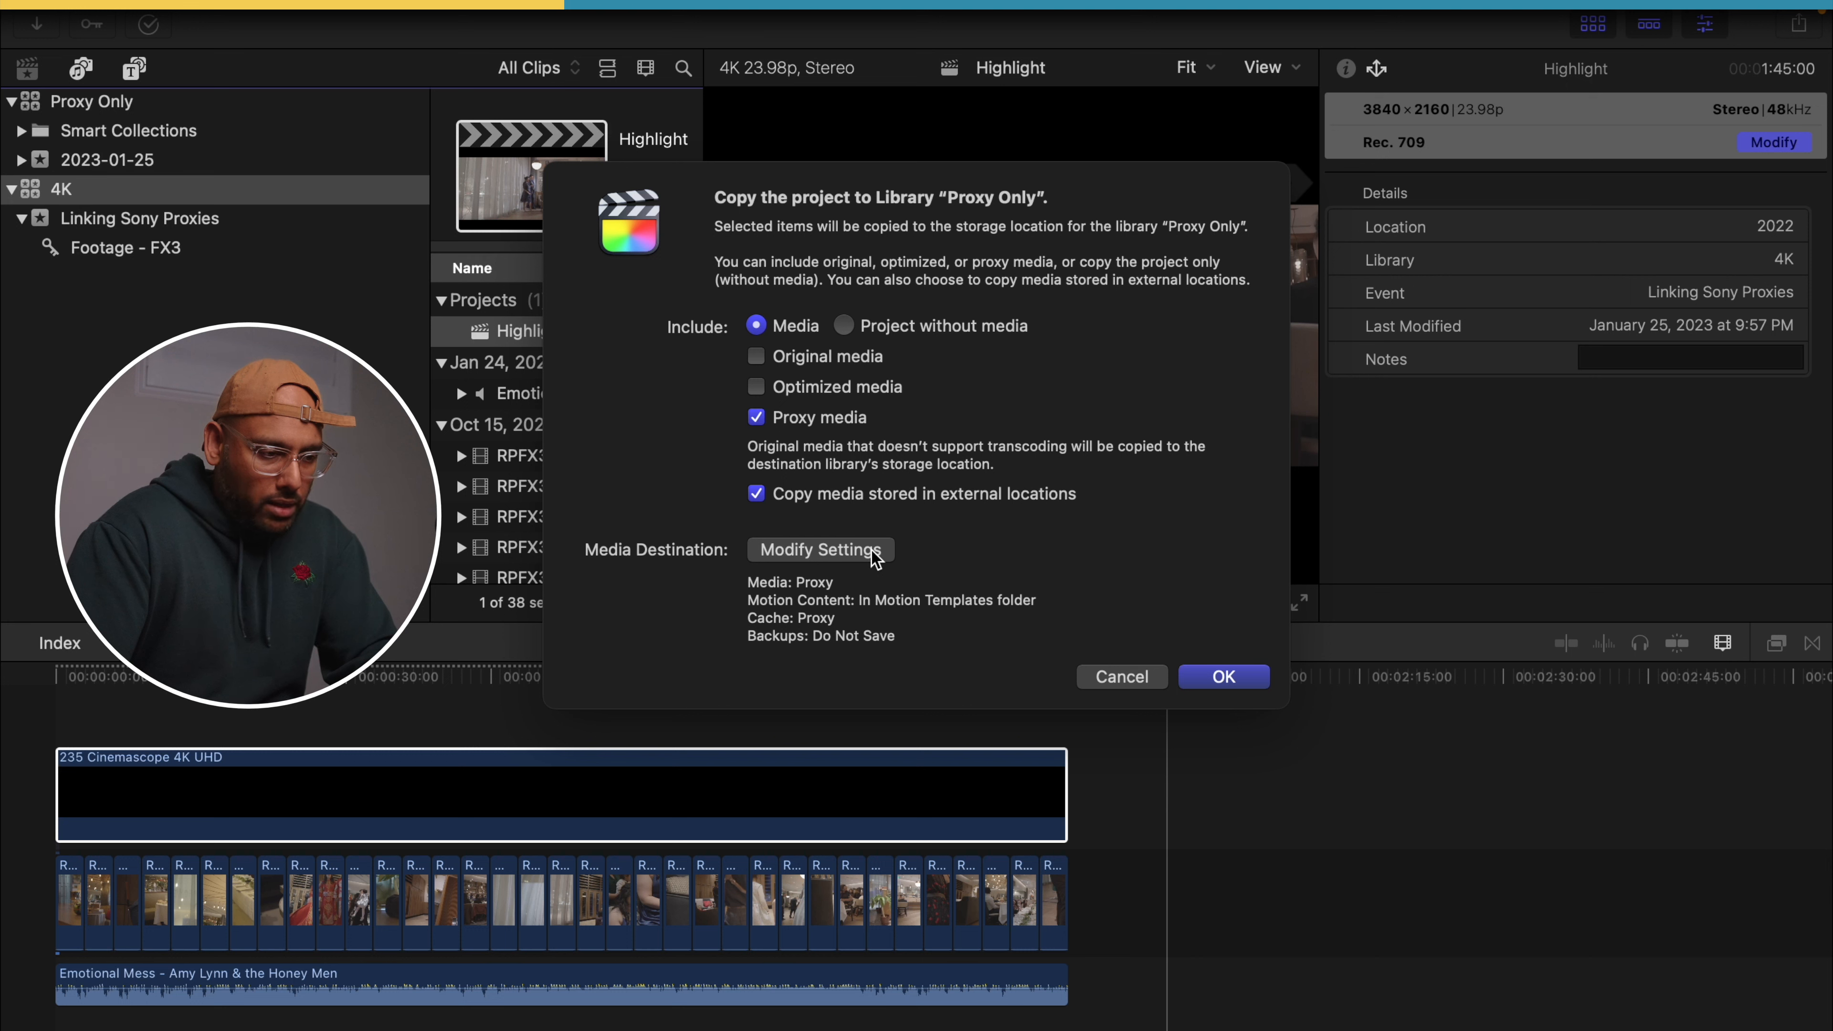
left_click(1231, 679)
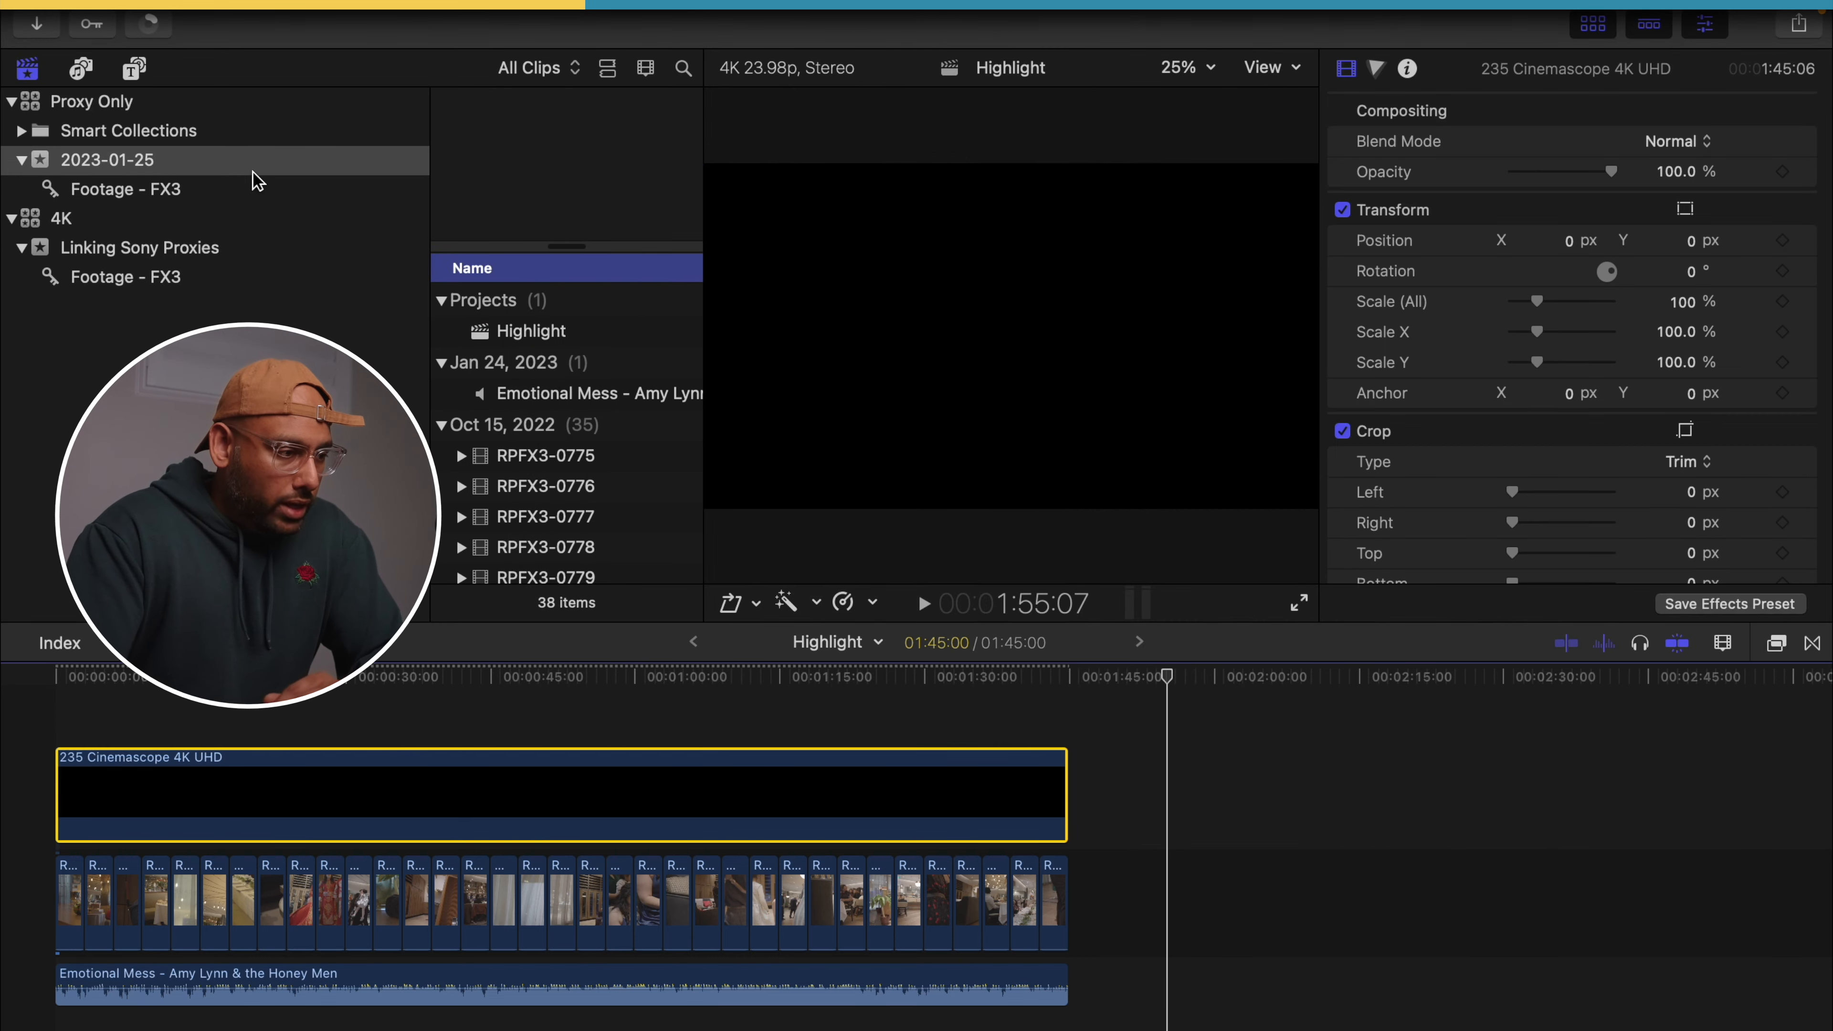
- Open the copied Highlight project from the Proxy Only library in the timeline
left_click(213, 105)
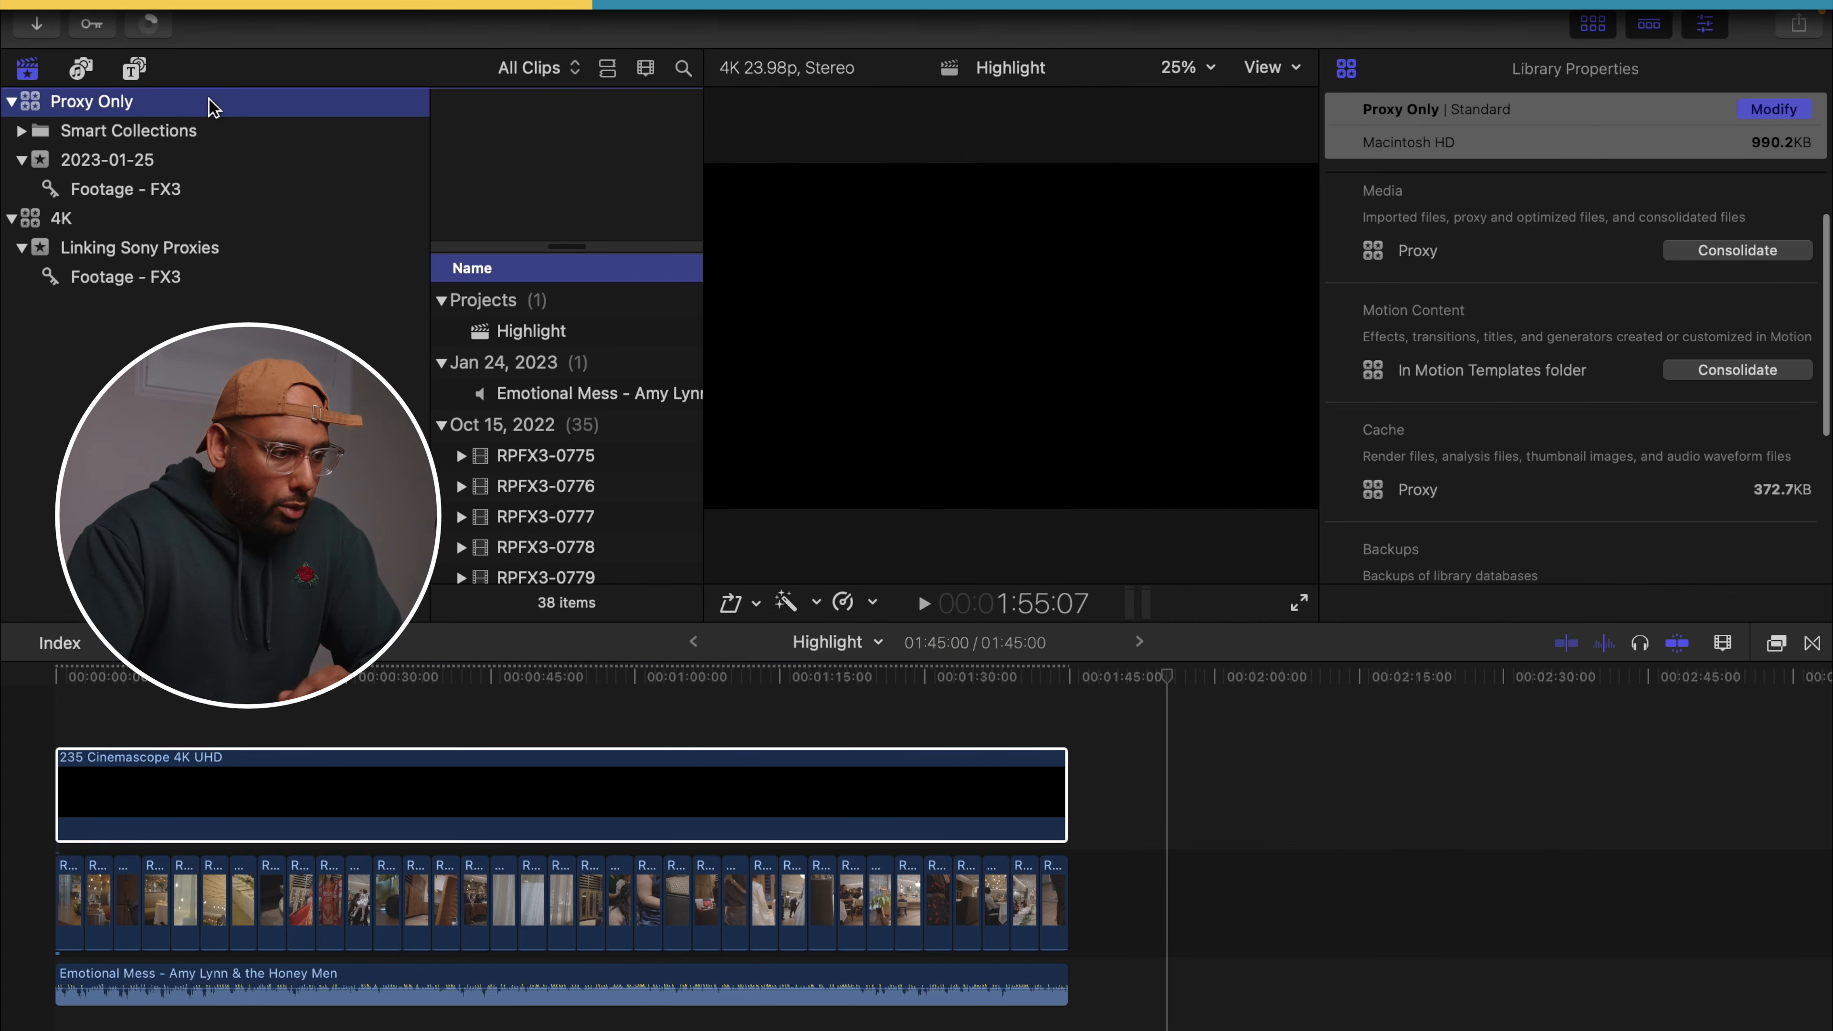
left_click(556, 329)
left_click(558, 330)
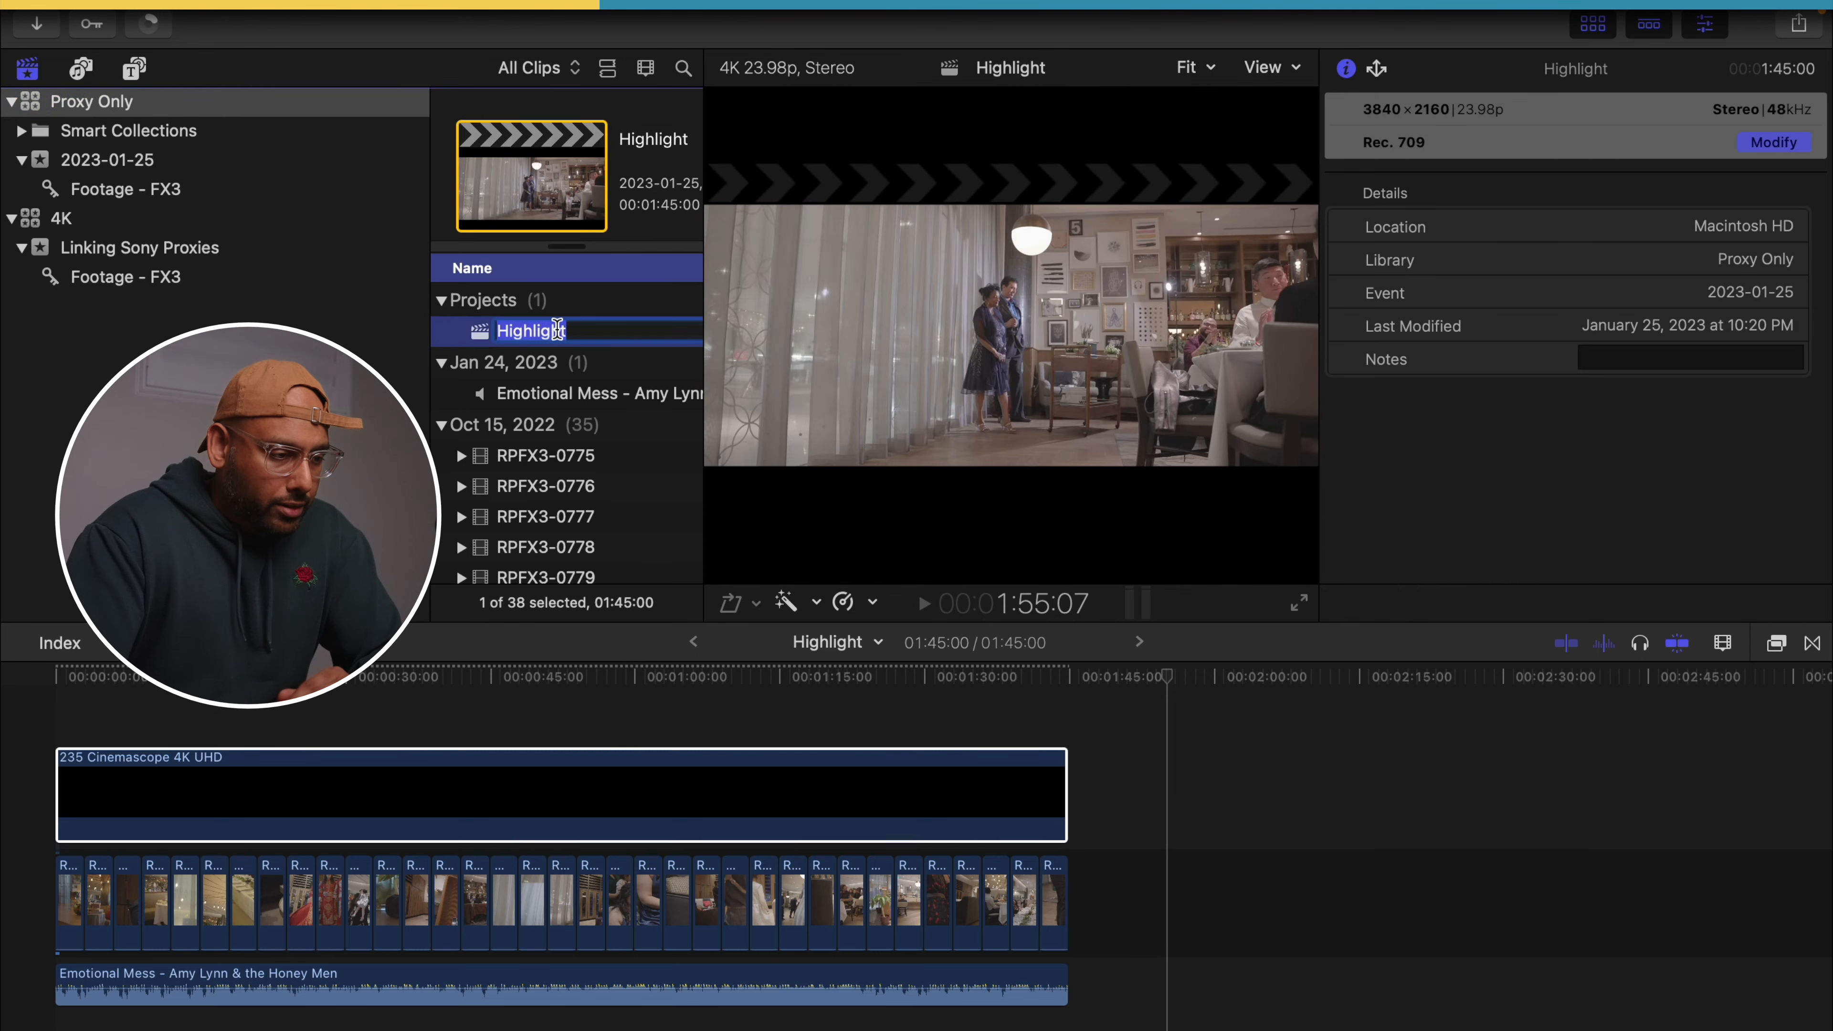
double_click(558, 330)
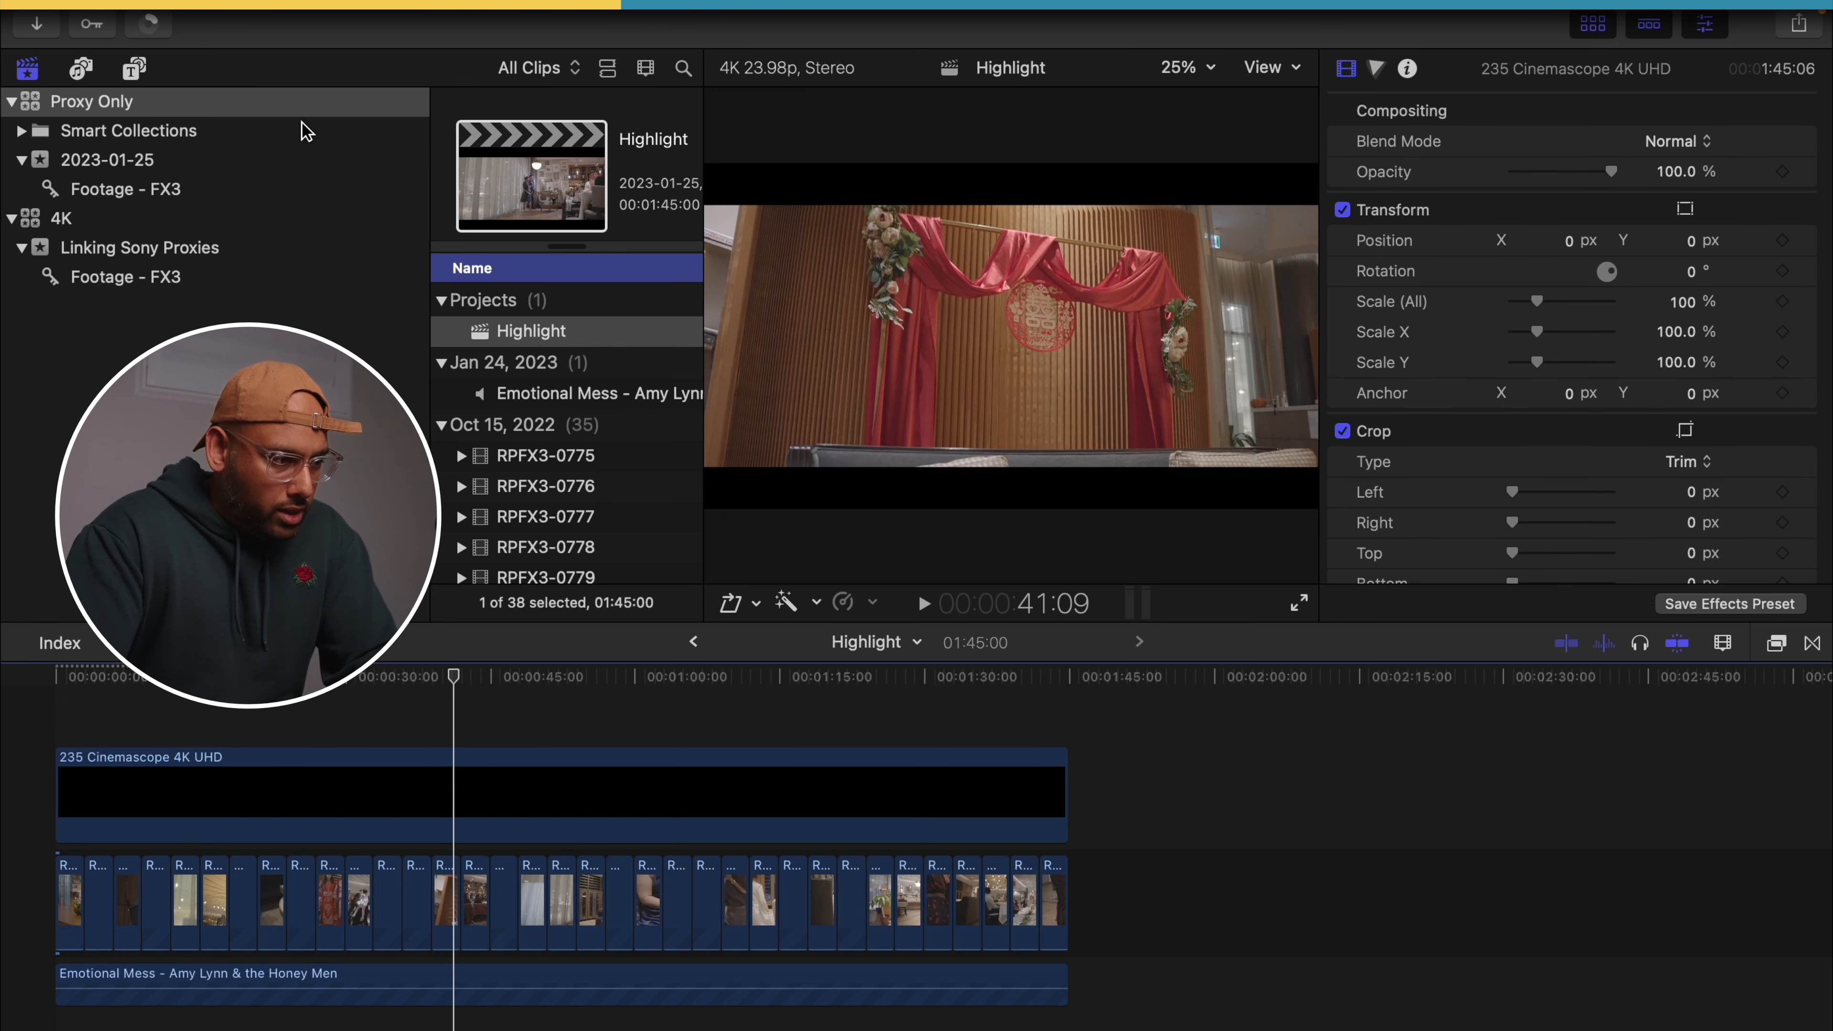
- Check the file-copying progress under Media Management in Background Tasks, and close the window
left_click(153, 26)
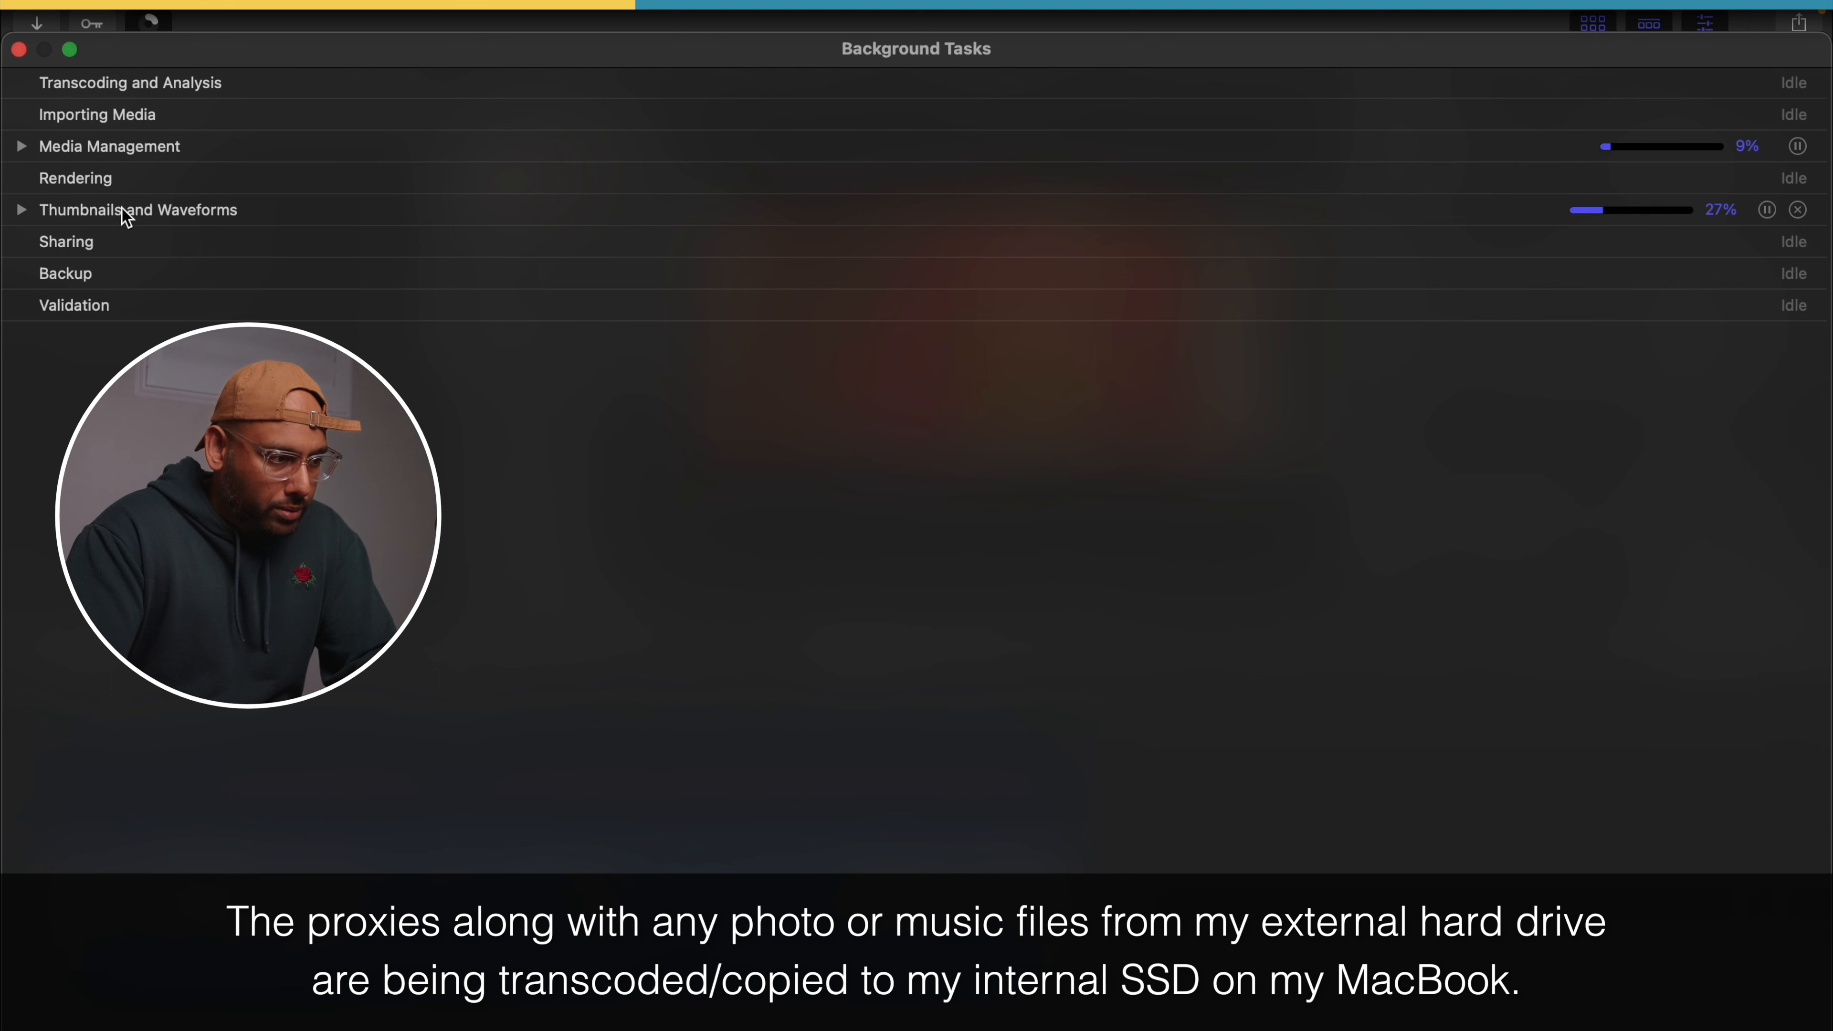
left_click(22, 147)
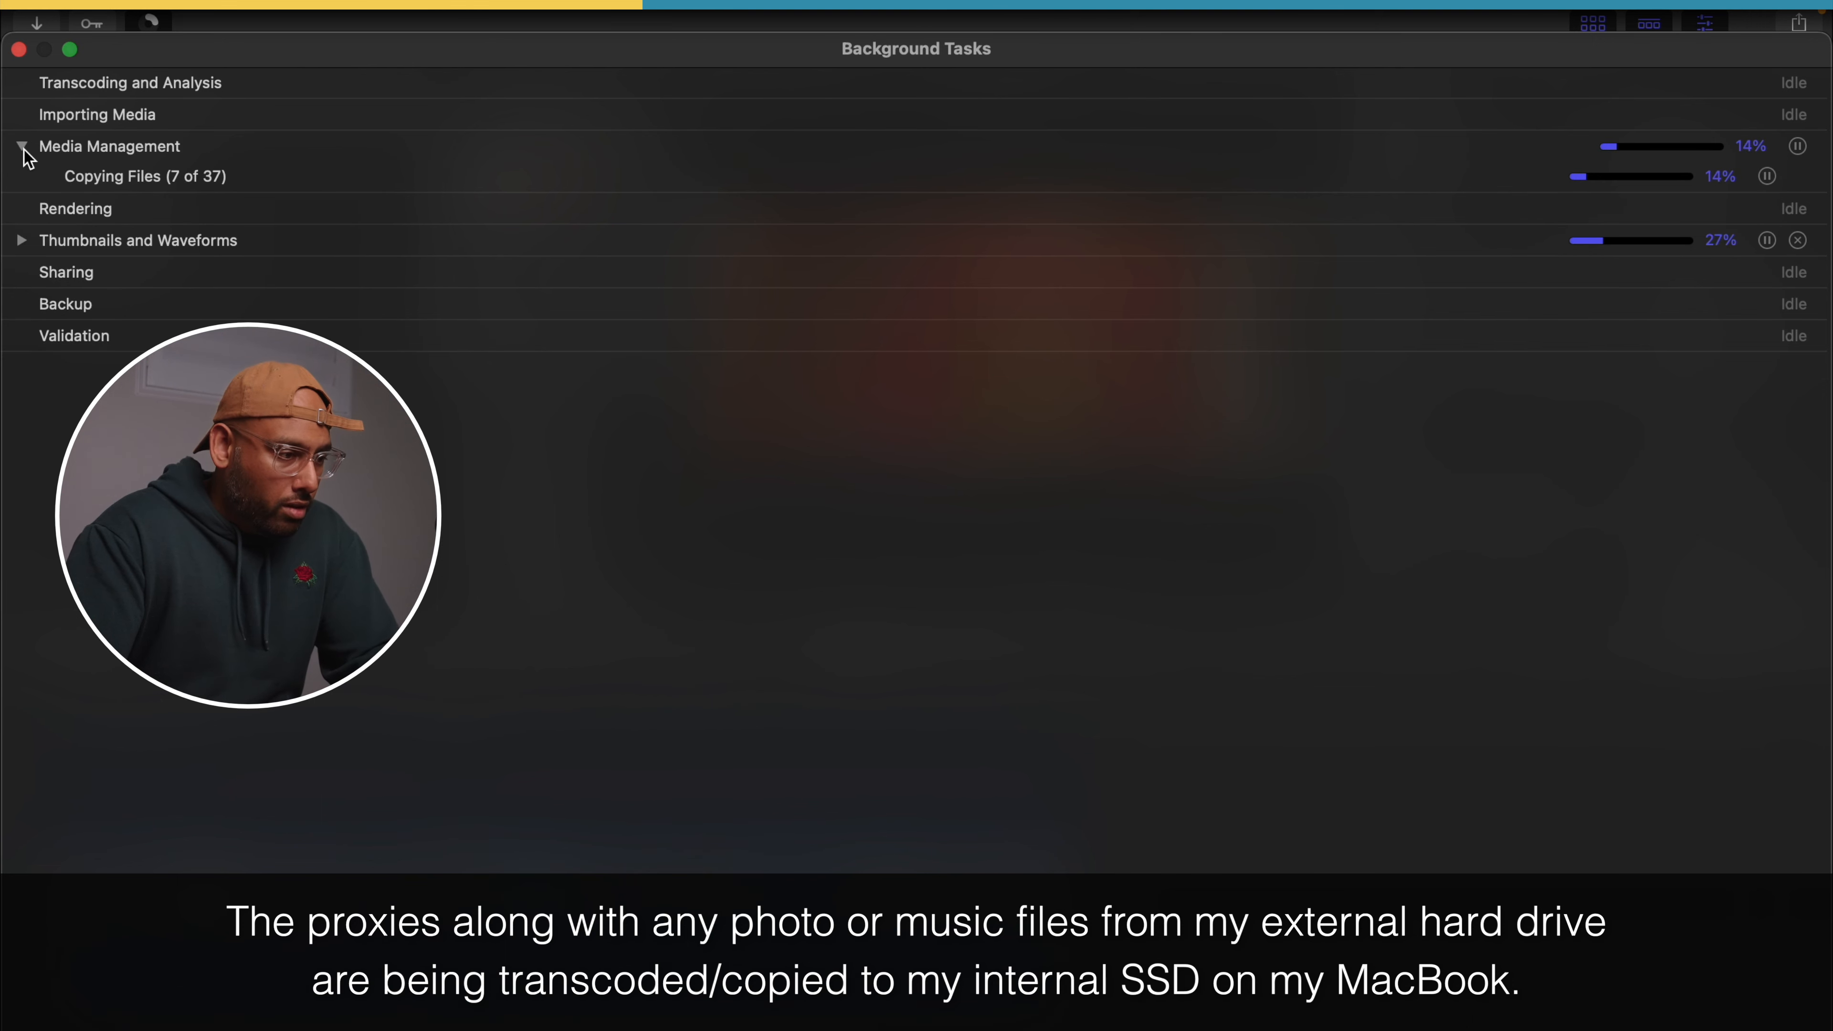
left_click(21, 146)
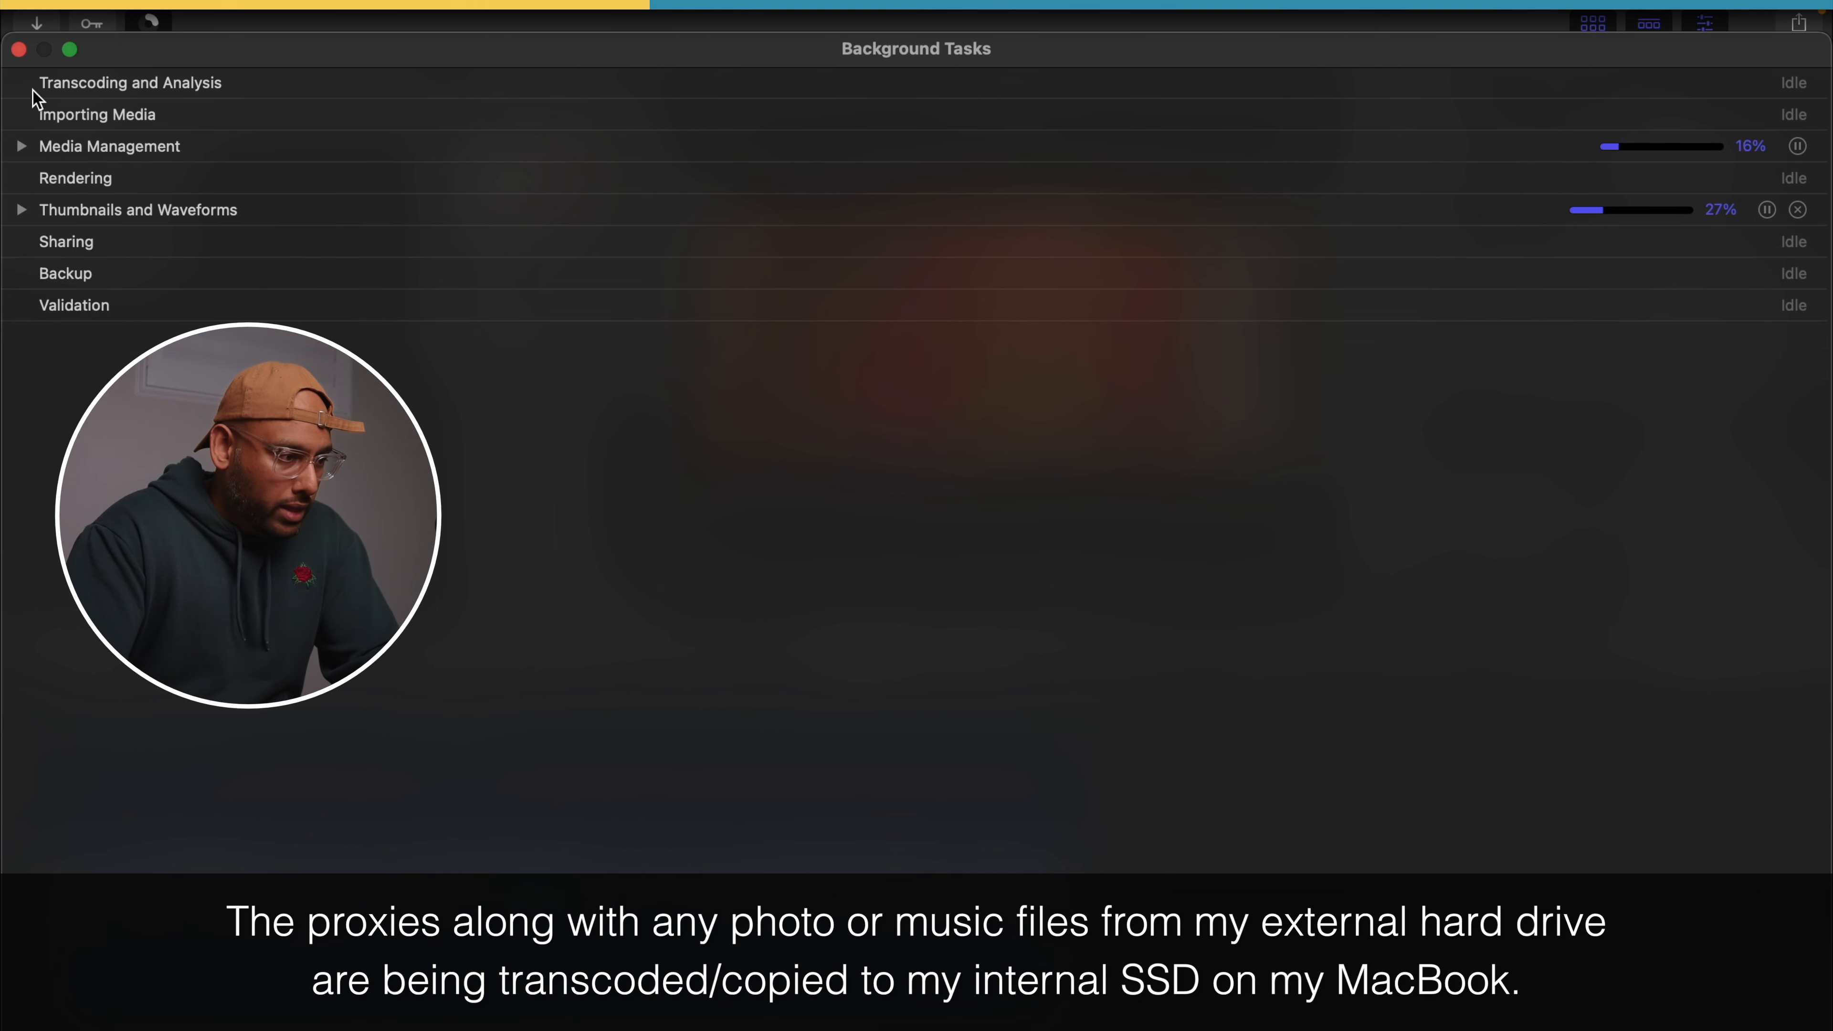
left_click(19, 49)
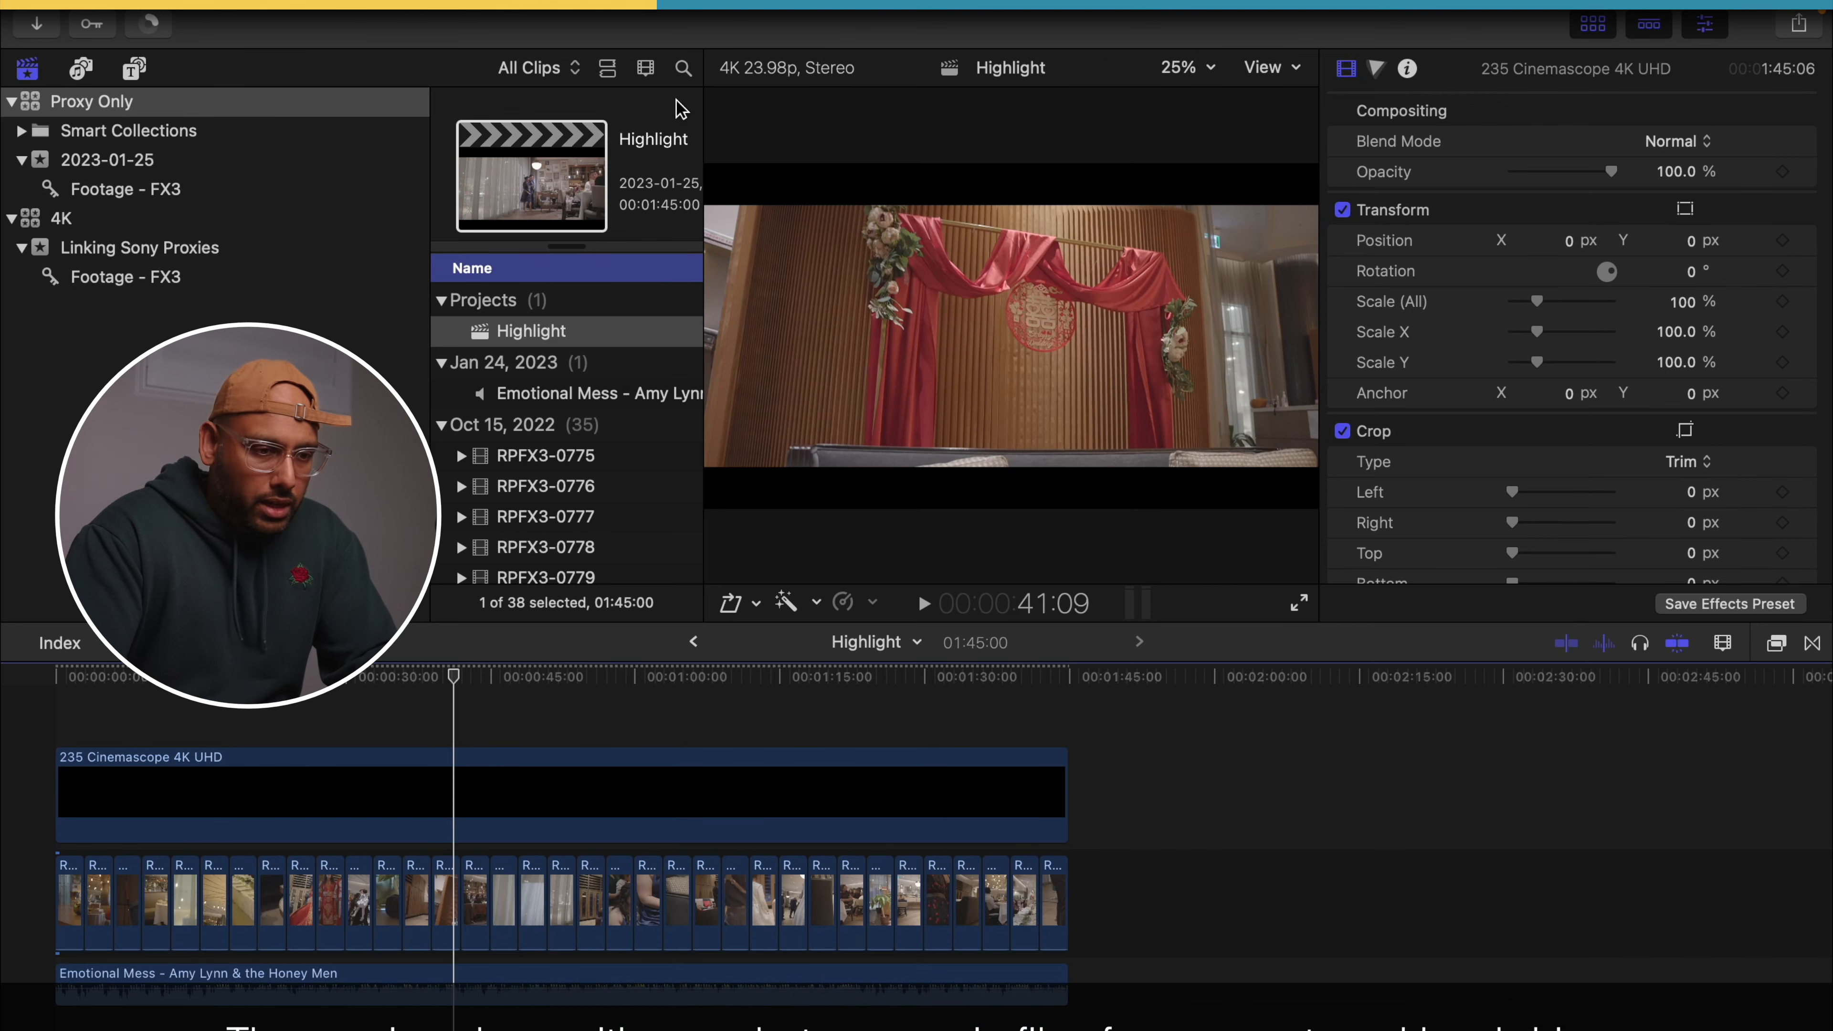
- Switch media playback to Optimized/Original to check the copied project's clips, and return it to Proxy Only
left_click(1291, 69)
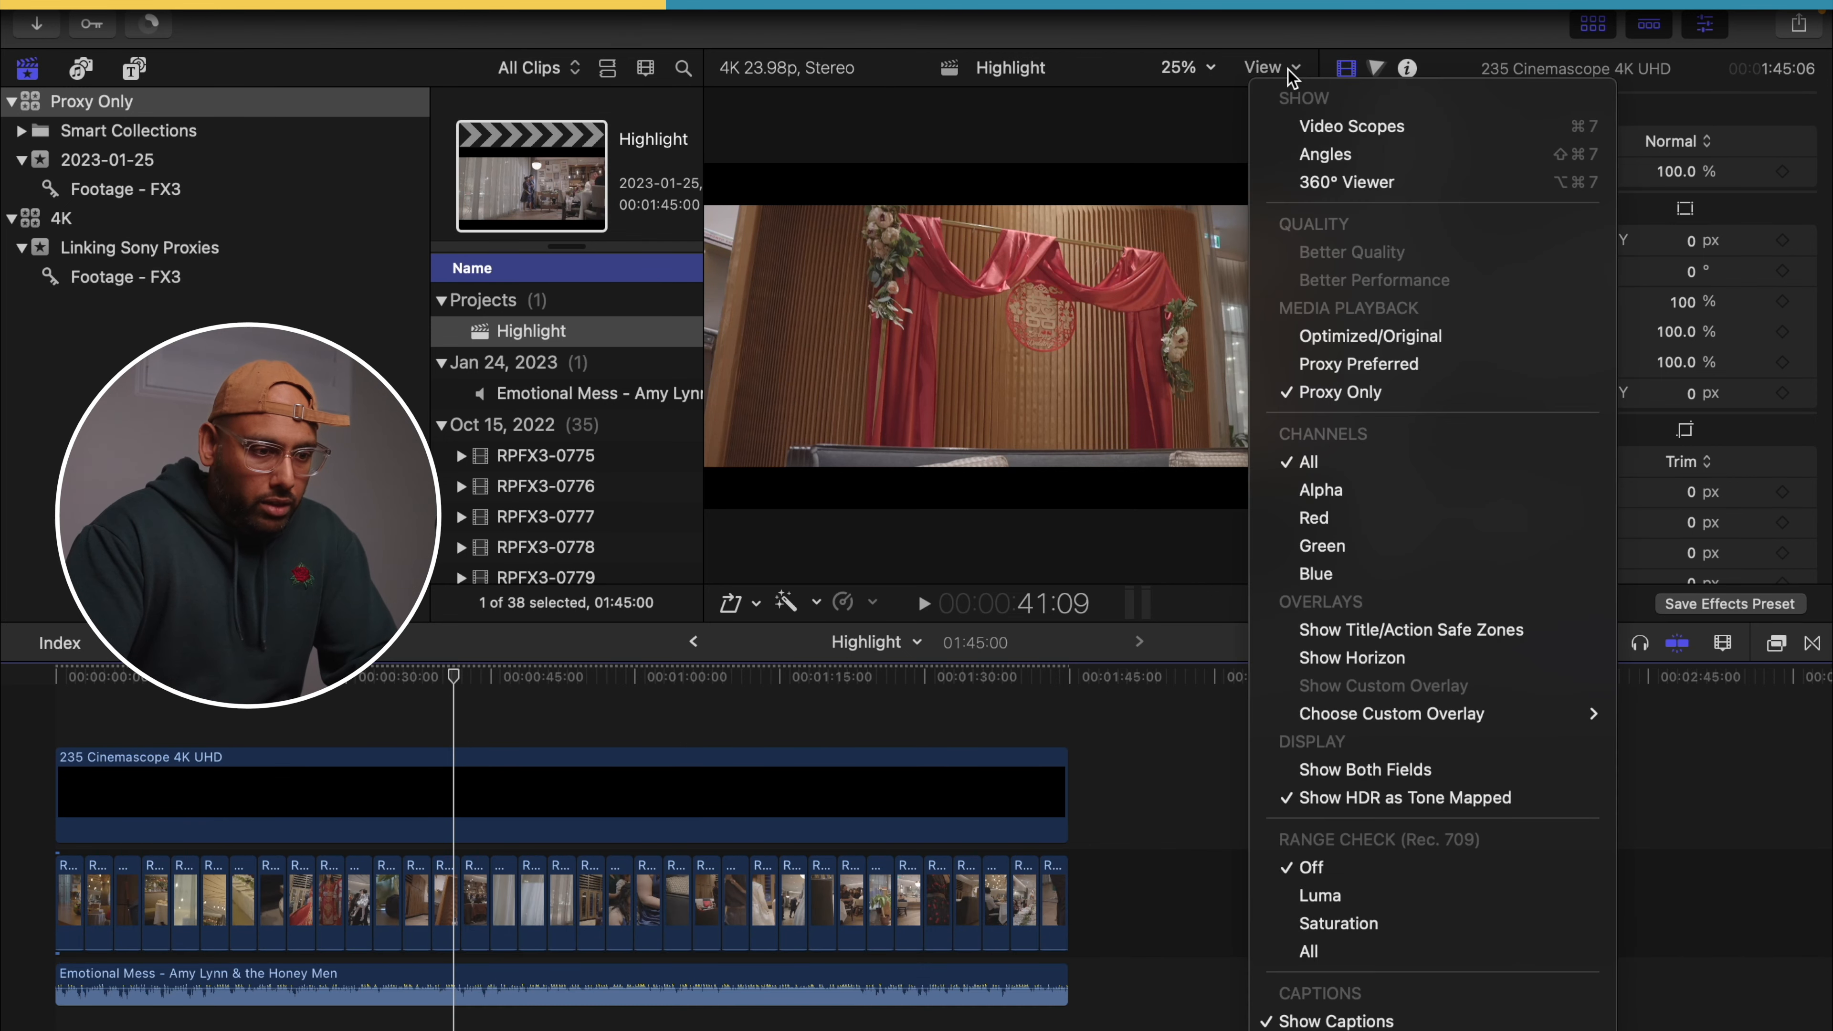
left_click(1405, 338)
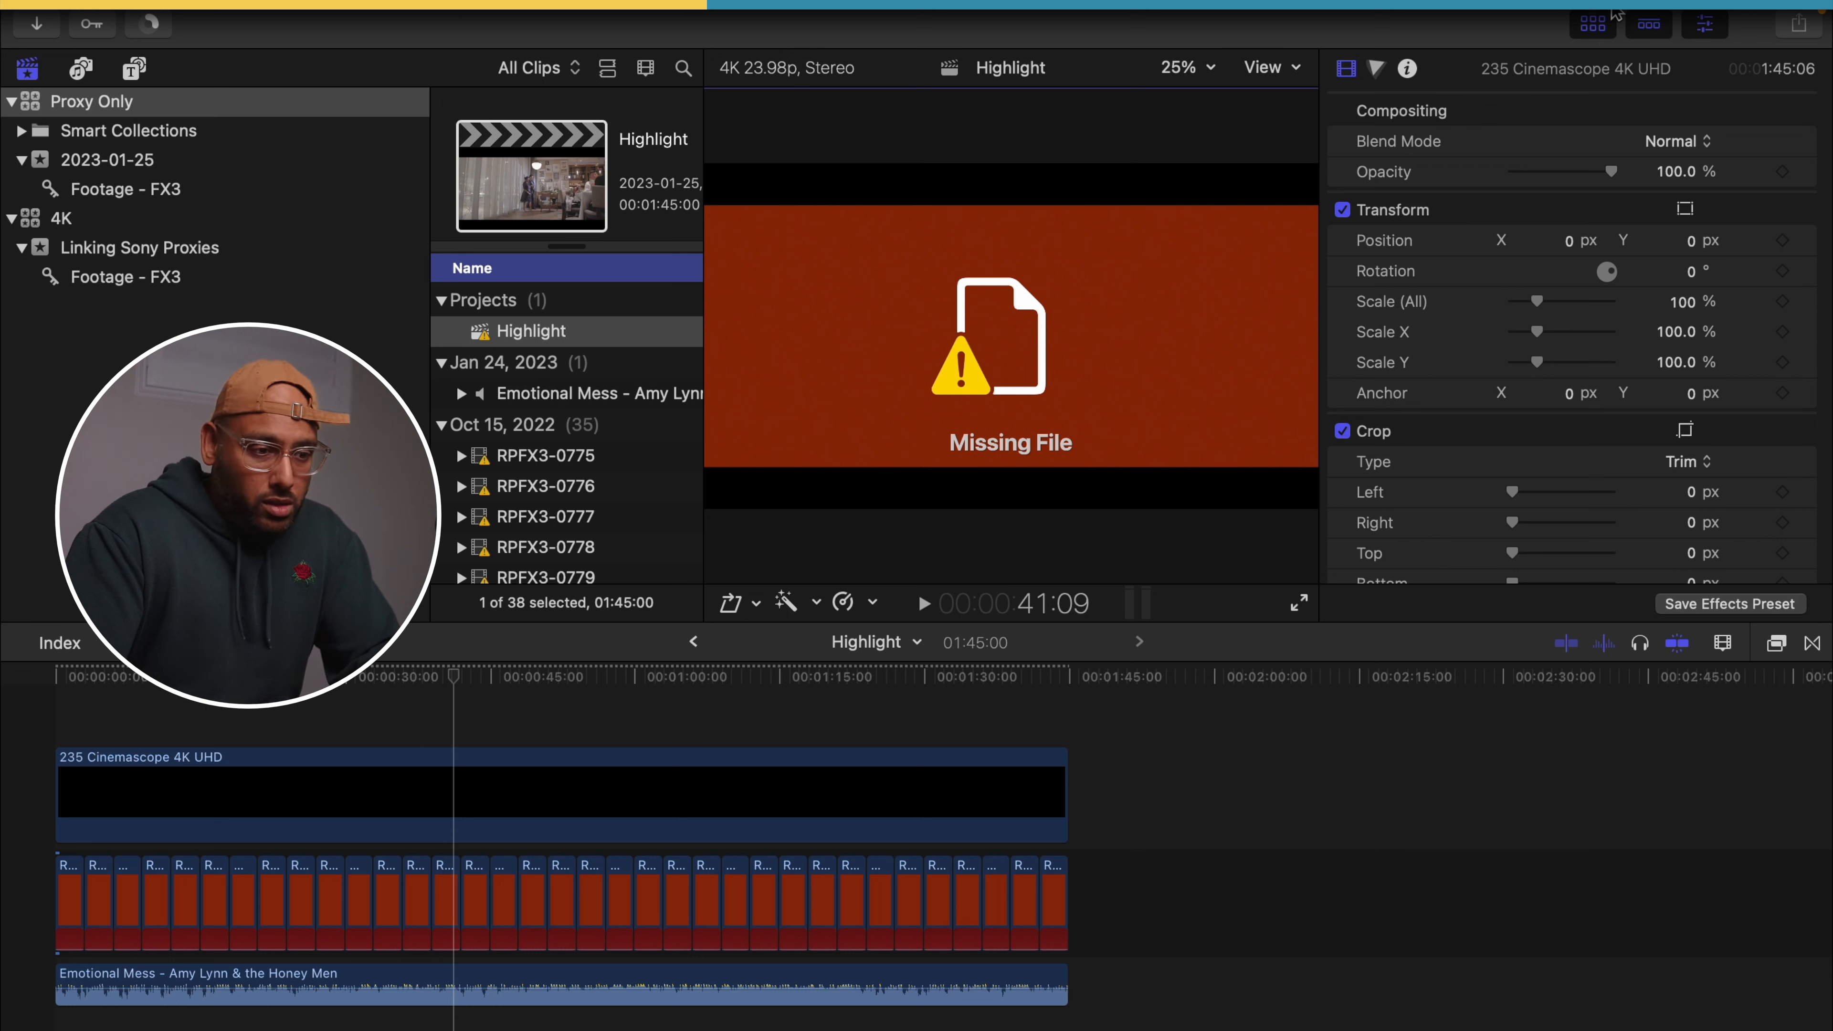
left_click(1293, 67)
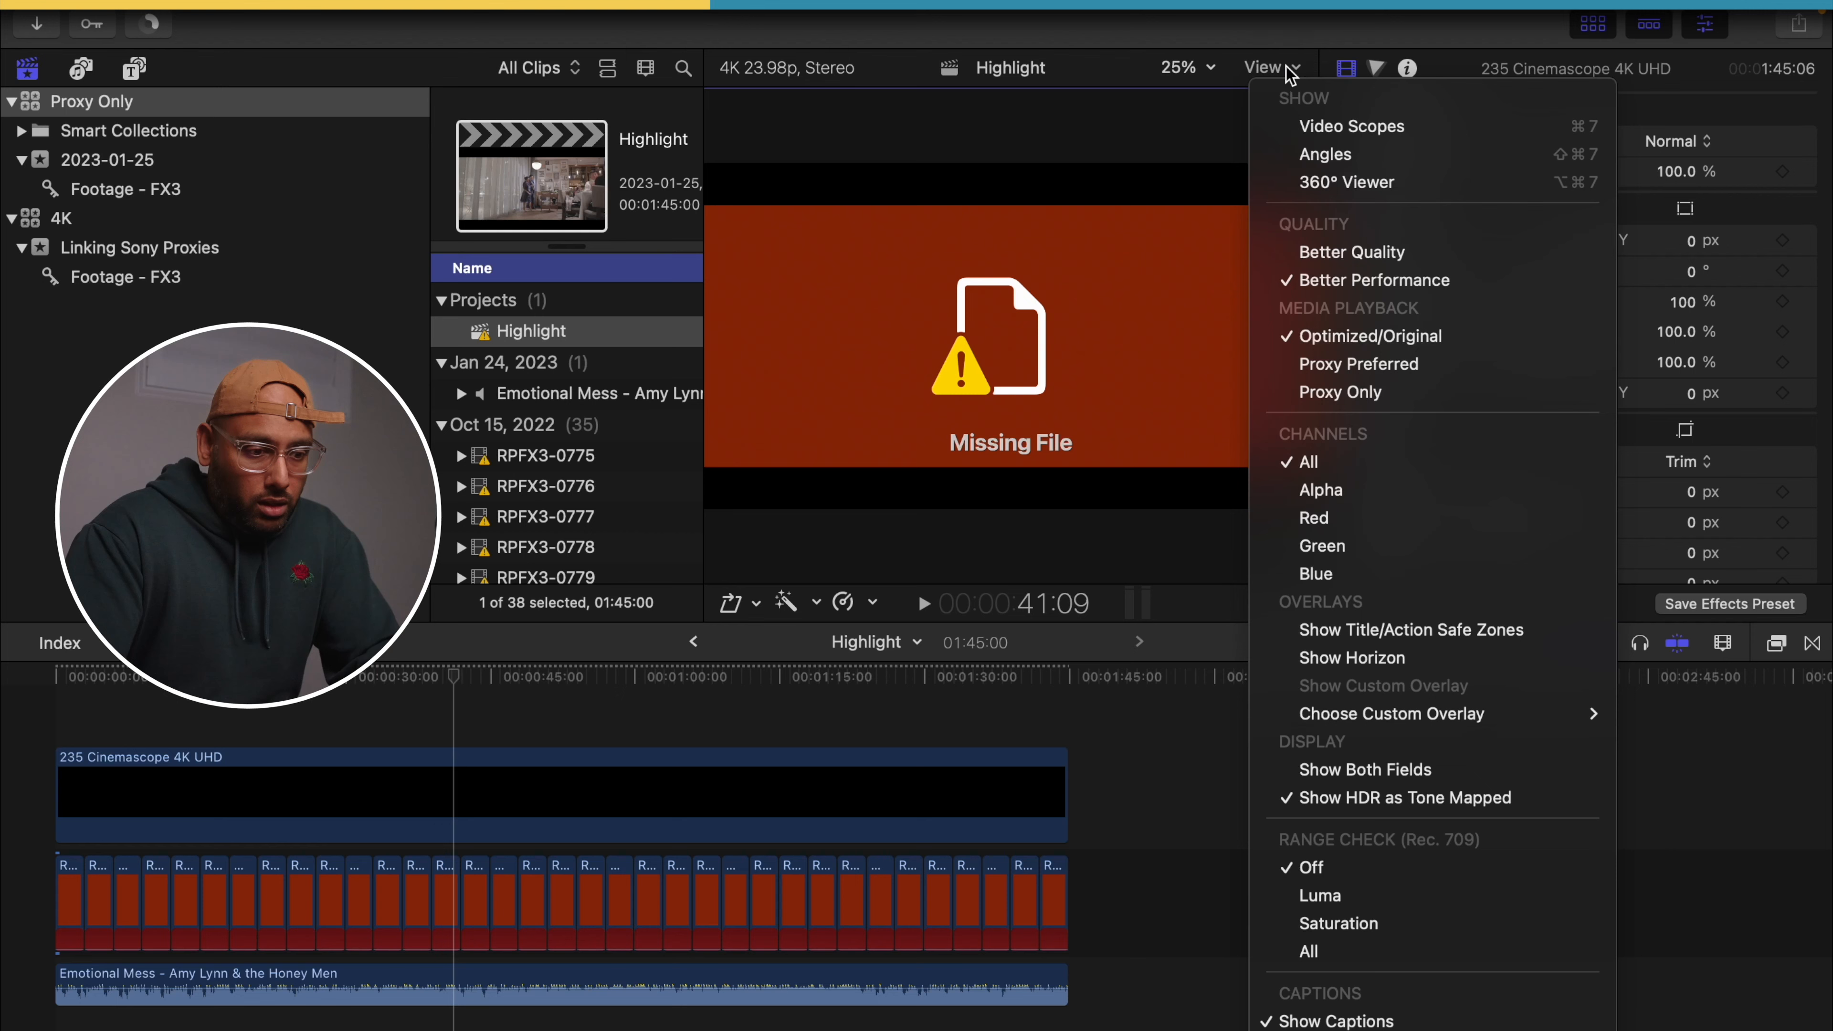
left_click(1360, 391)
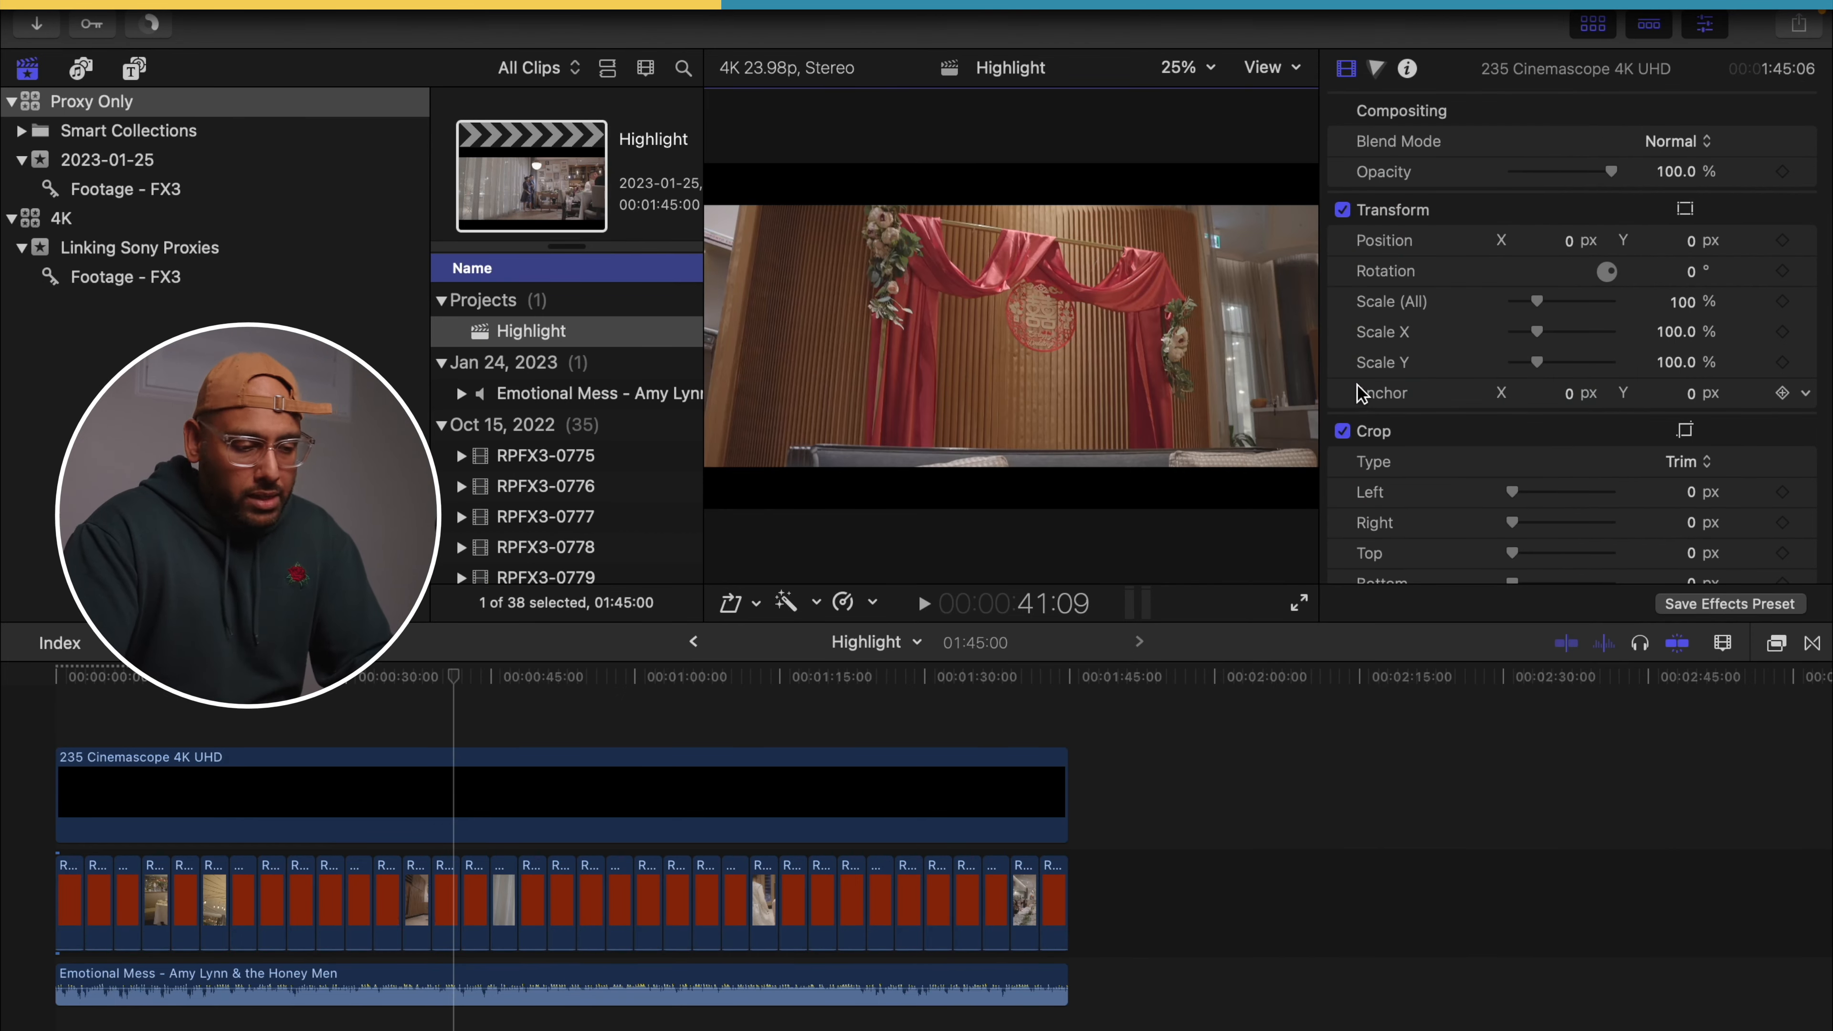
- Switch to Finder, inspect the clips in the 2022-10-15 folder of Final Cut Proxy Media, and return to the Proxy folder
key("super+h")
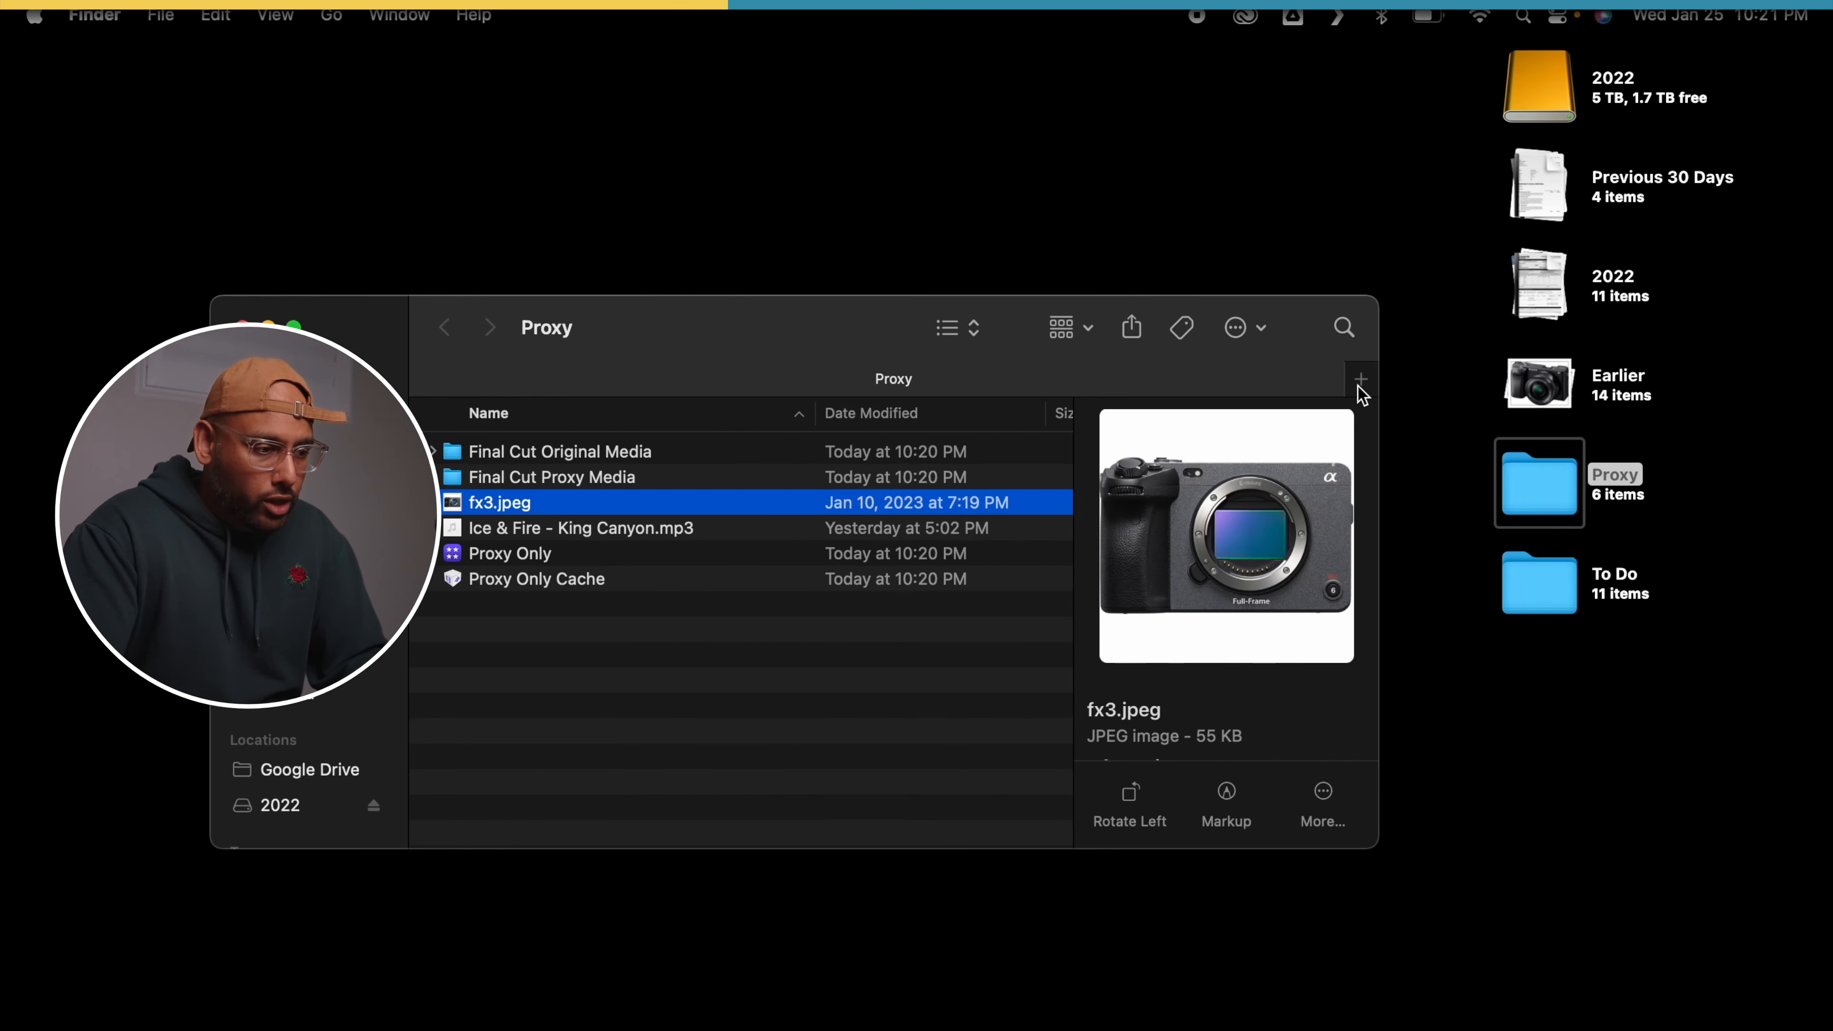
left_click(866, 697)
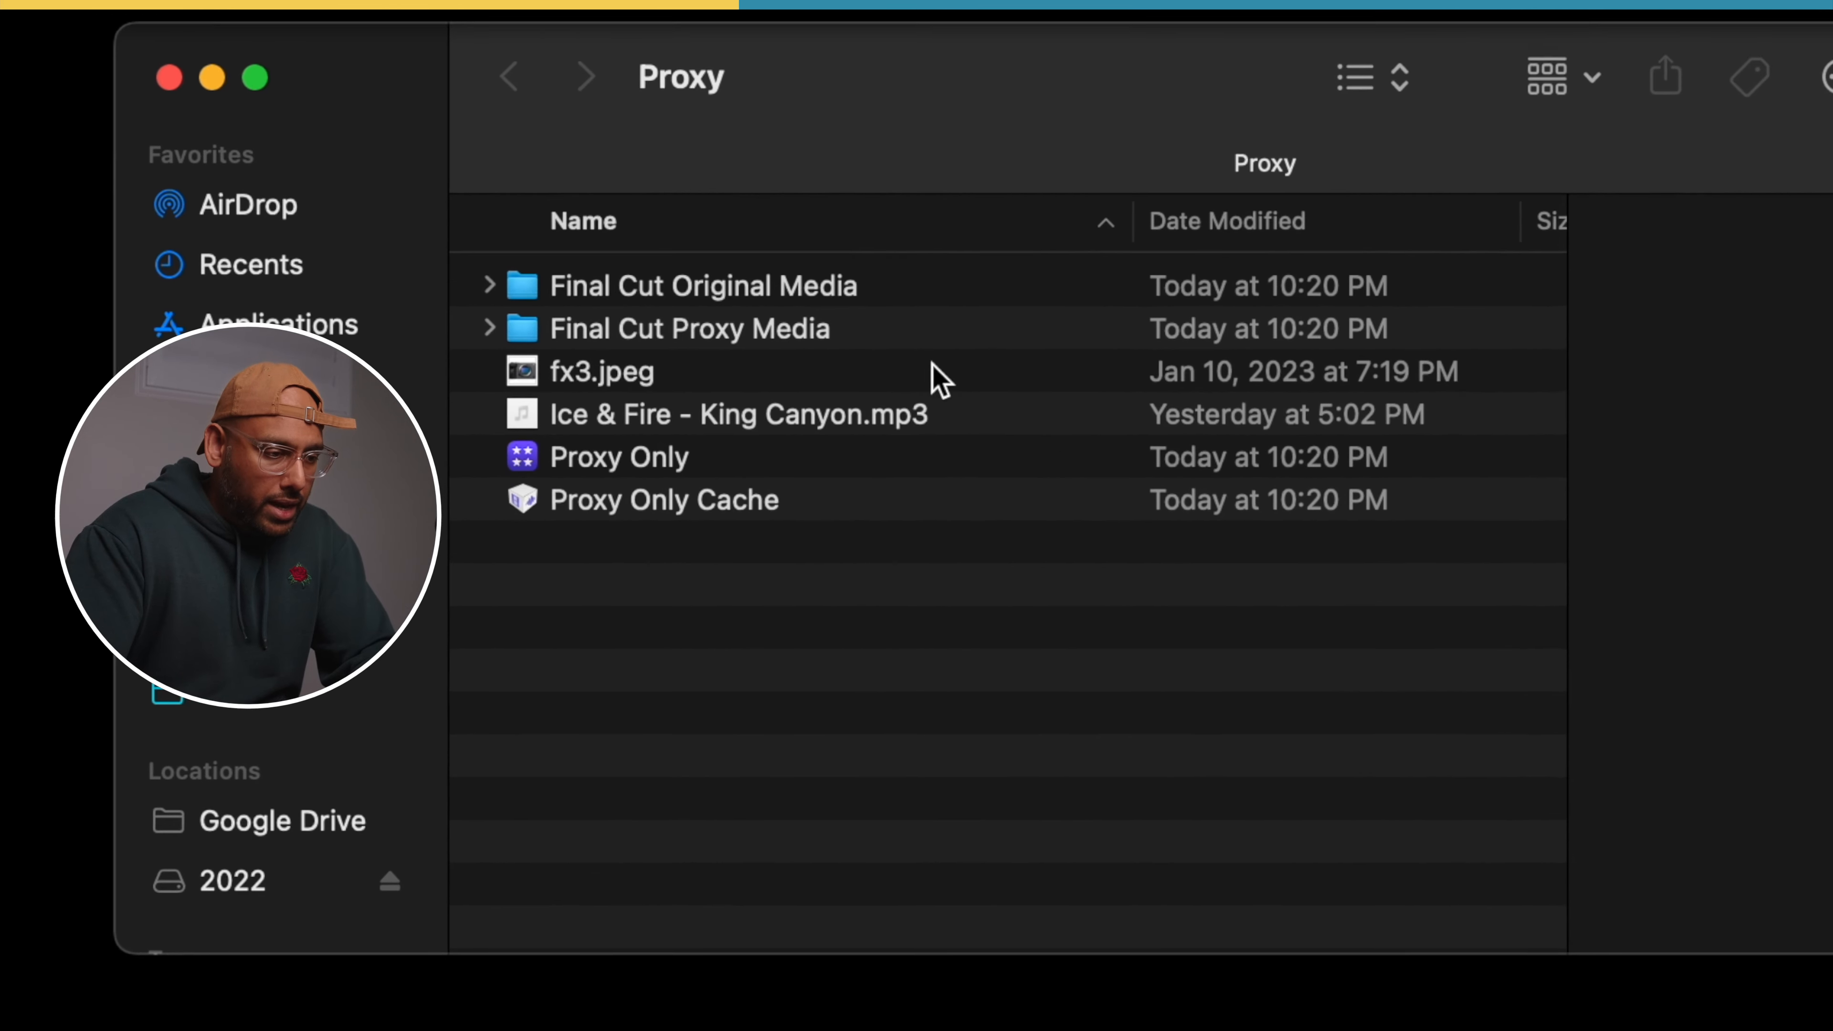
left_click(708, 480)
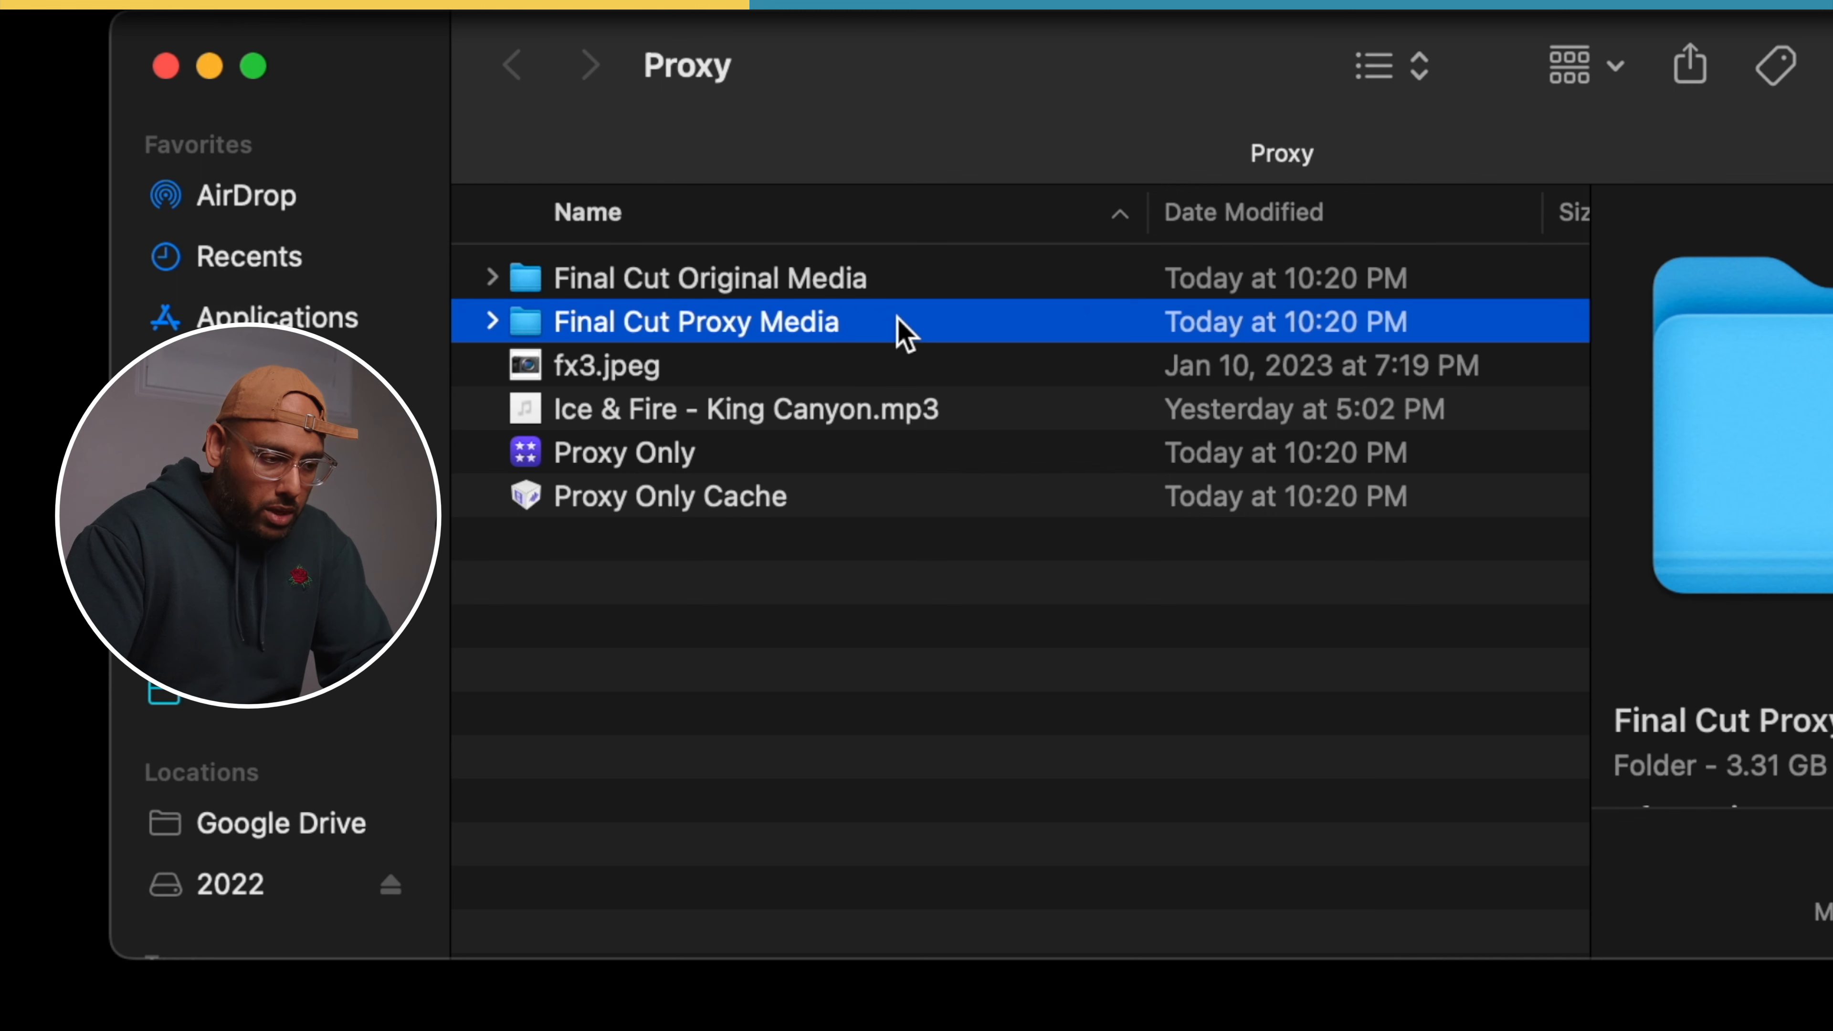
double_click(904, 334)
double_click(890, 284)
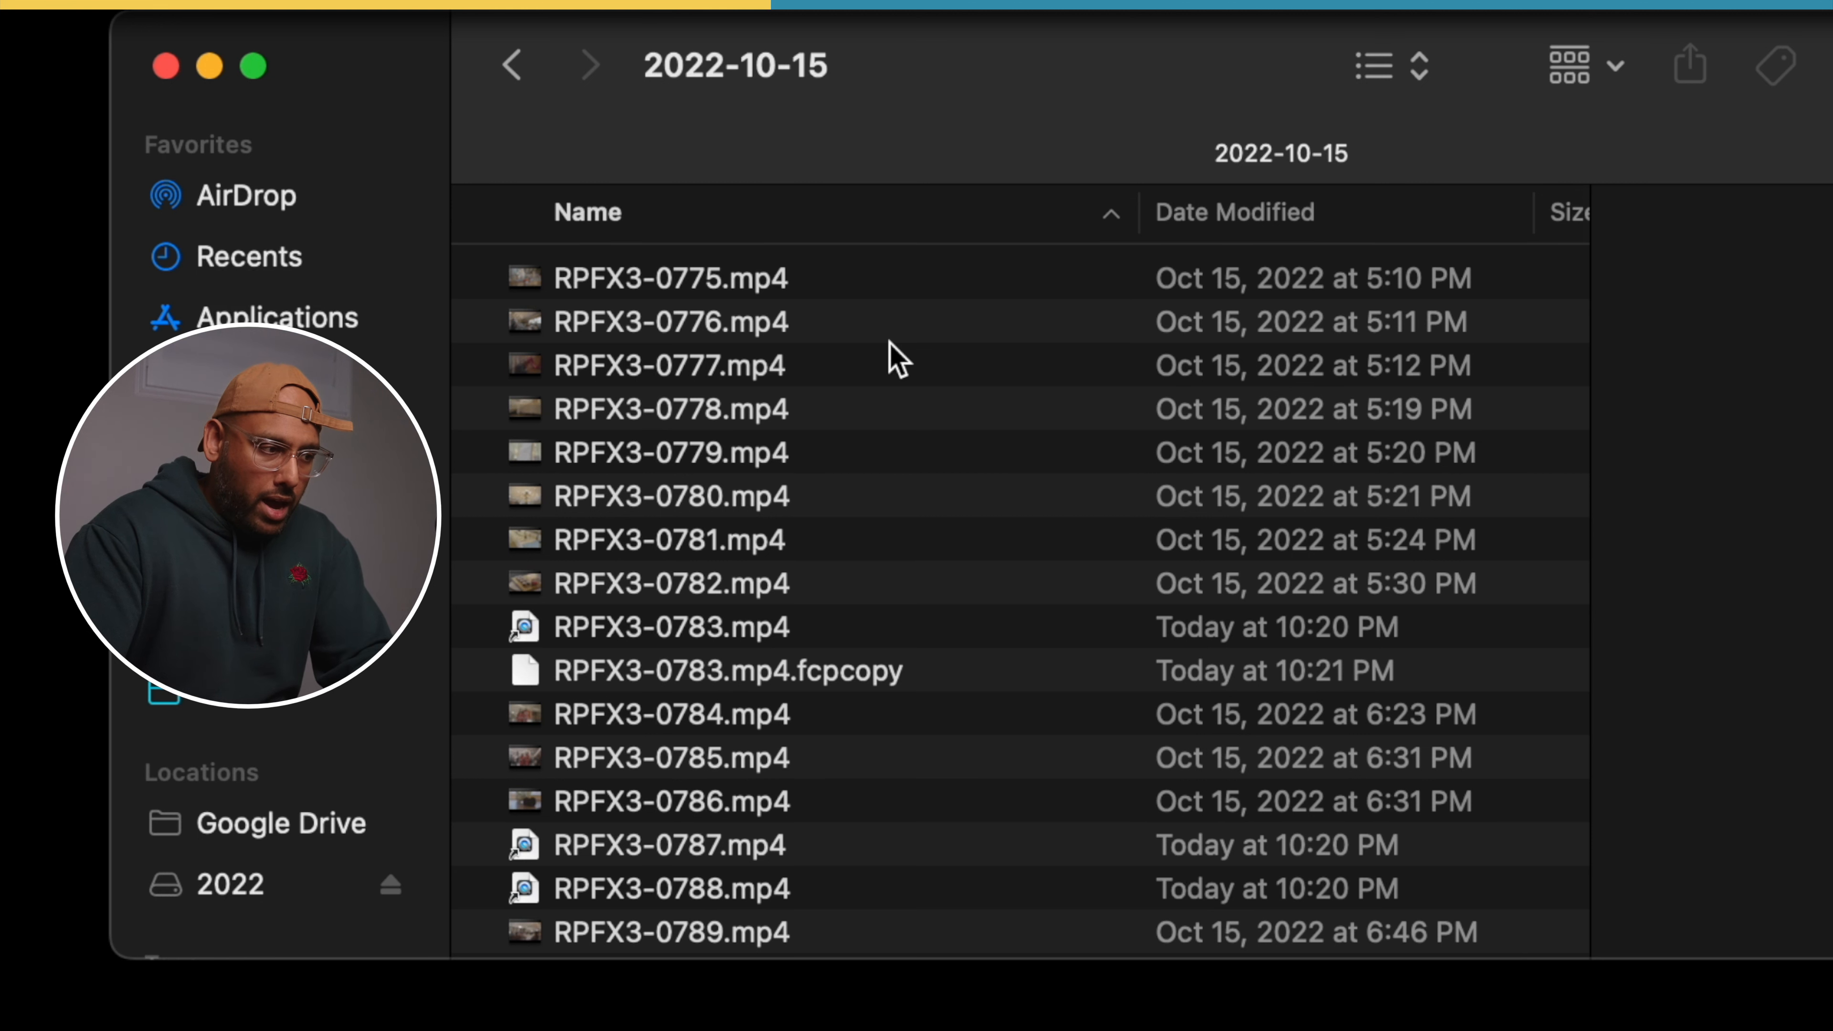
left_click(540, 69)
left_click(533, 69)
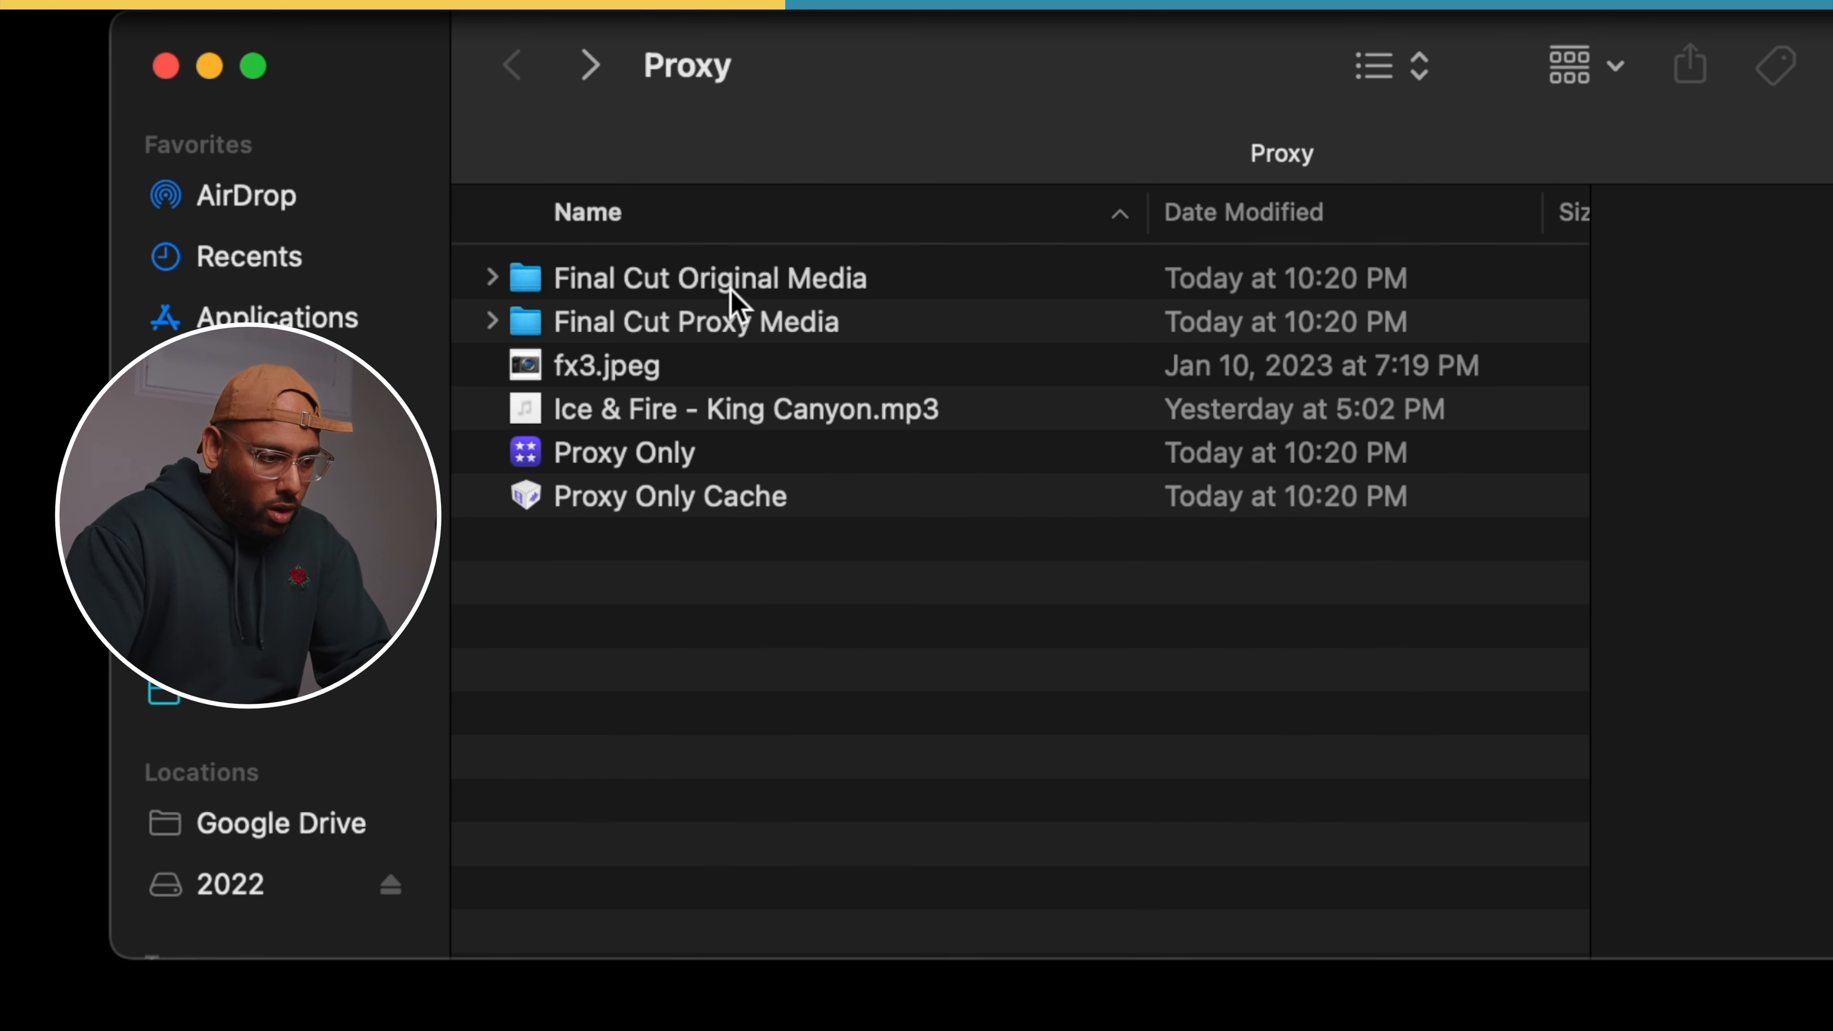
- Inspect the contents of the 2016-05-09 and 2023-01-24 folders inside Final Cut Original Media
double_click(735, 285)
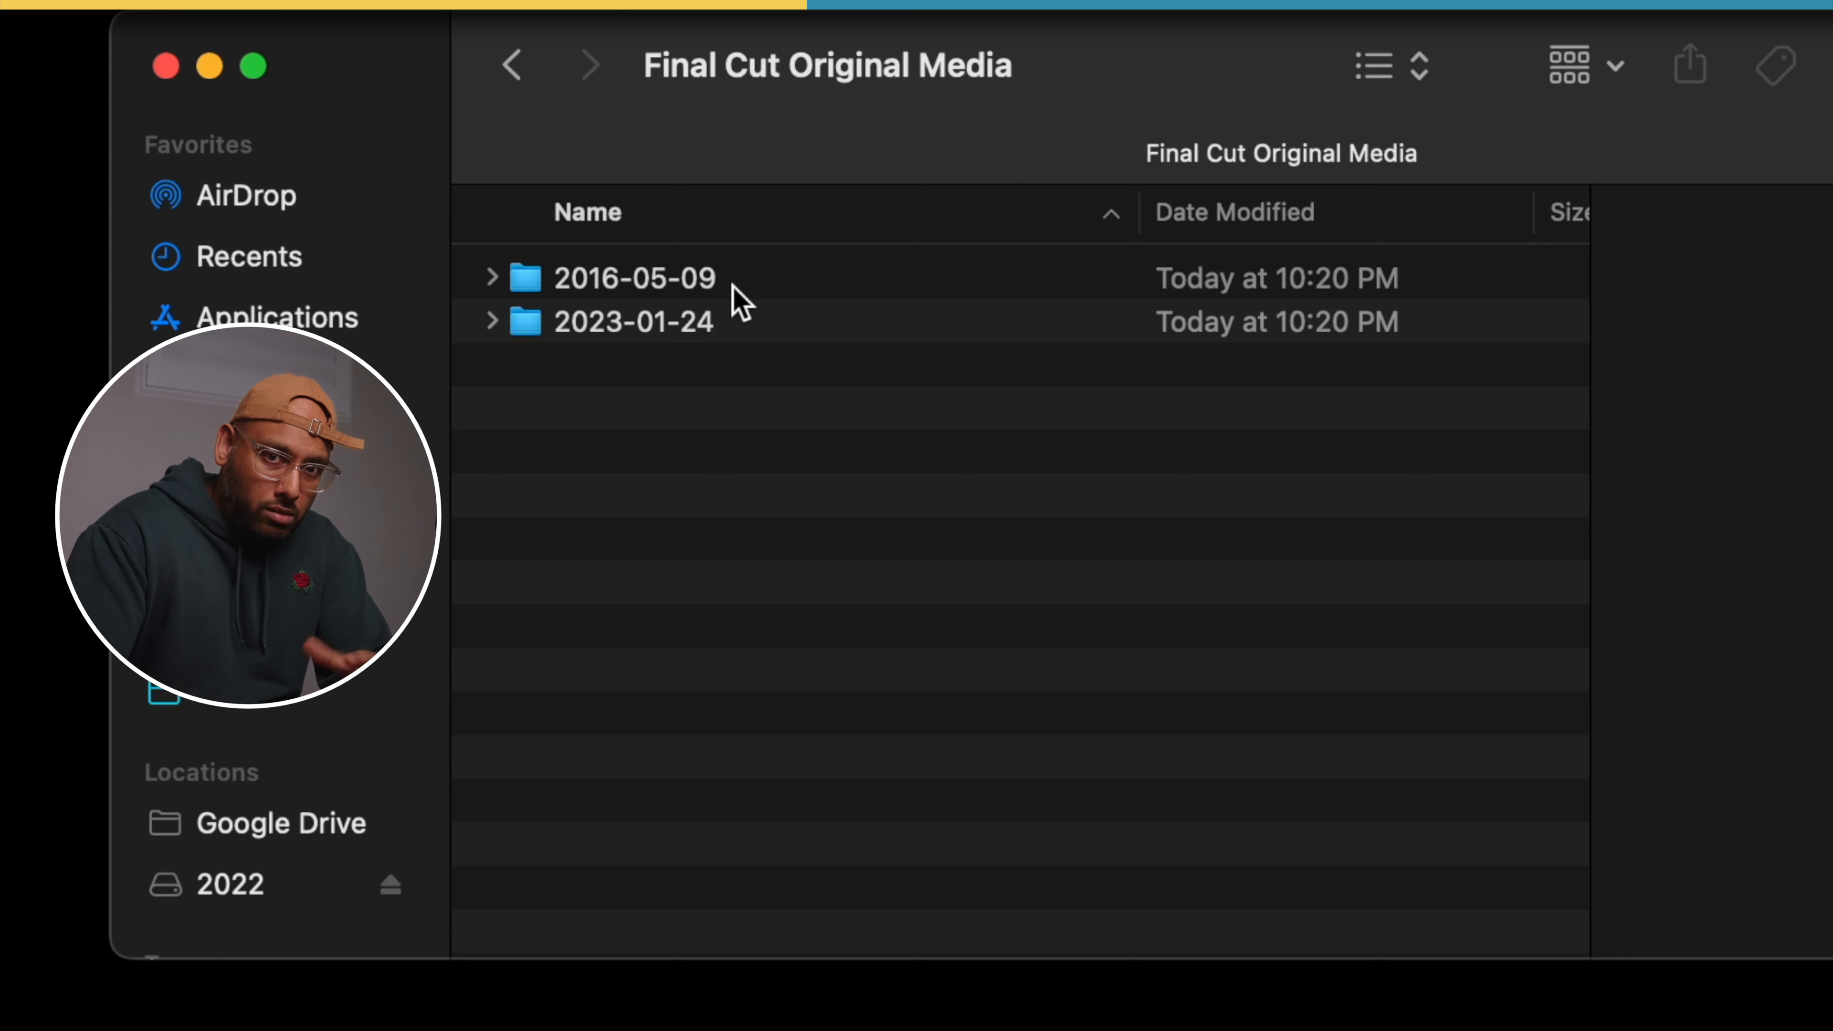
left_click(732, 285)
double_click(732, 285)
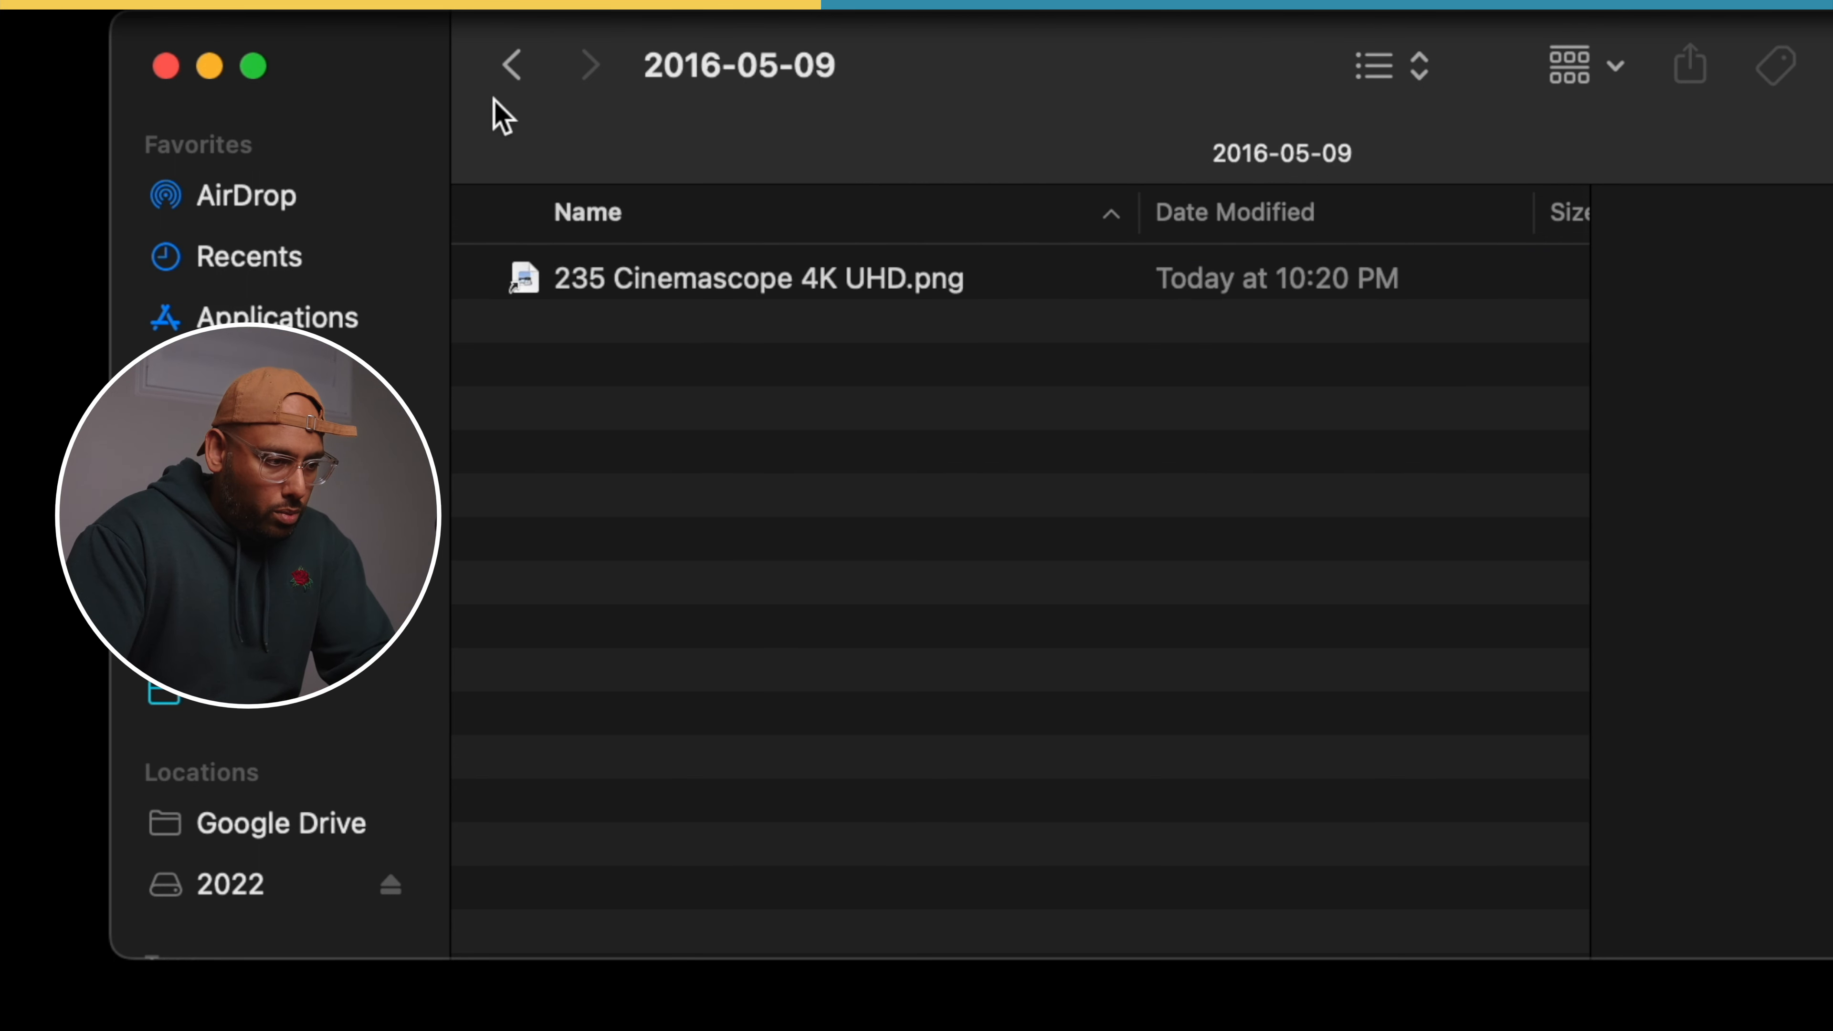
left_click(513, 67)
double_click(682, 329)
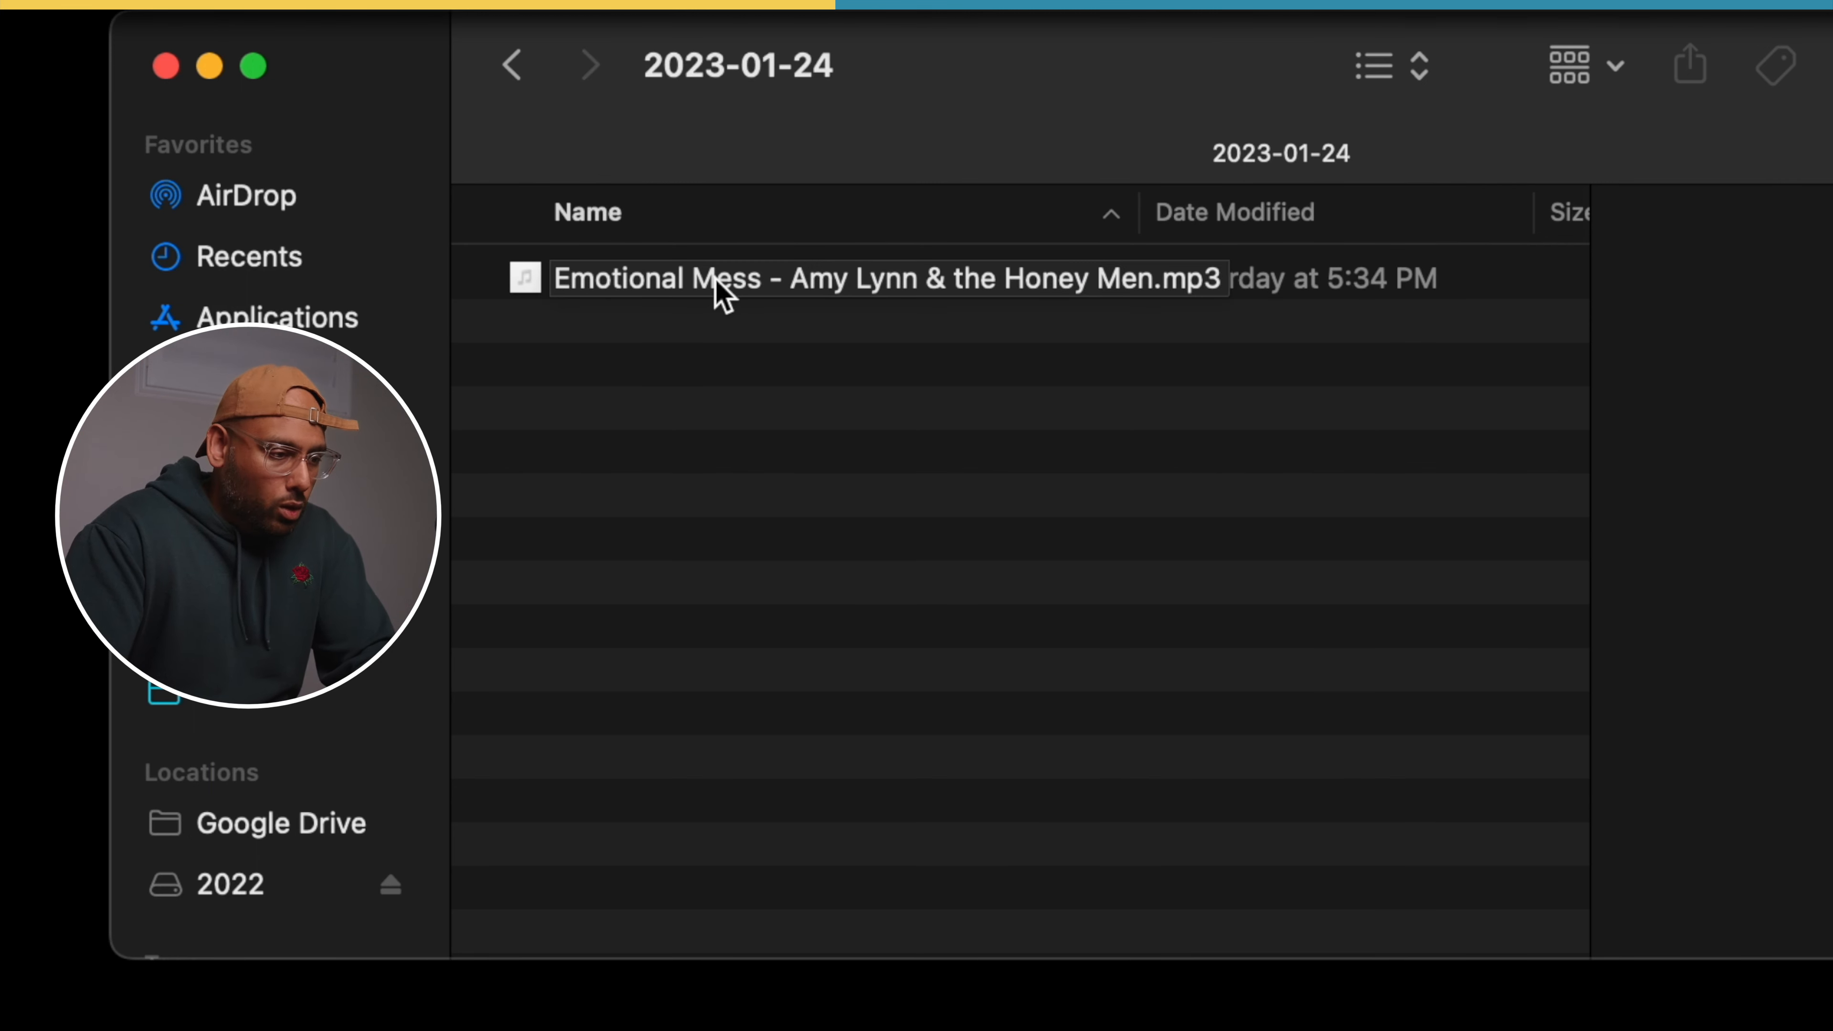
left_click(532, 73)
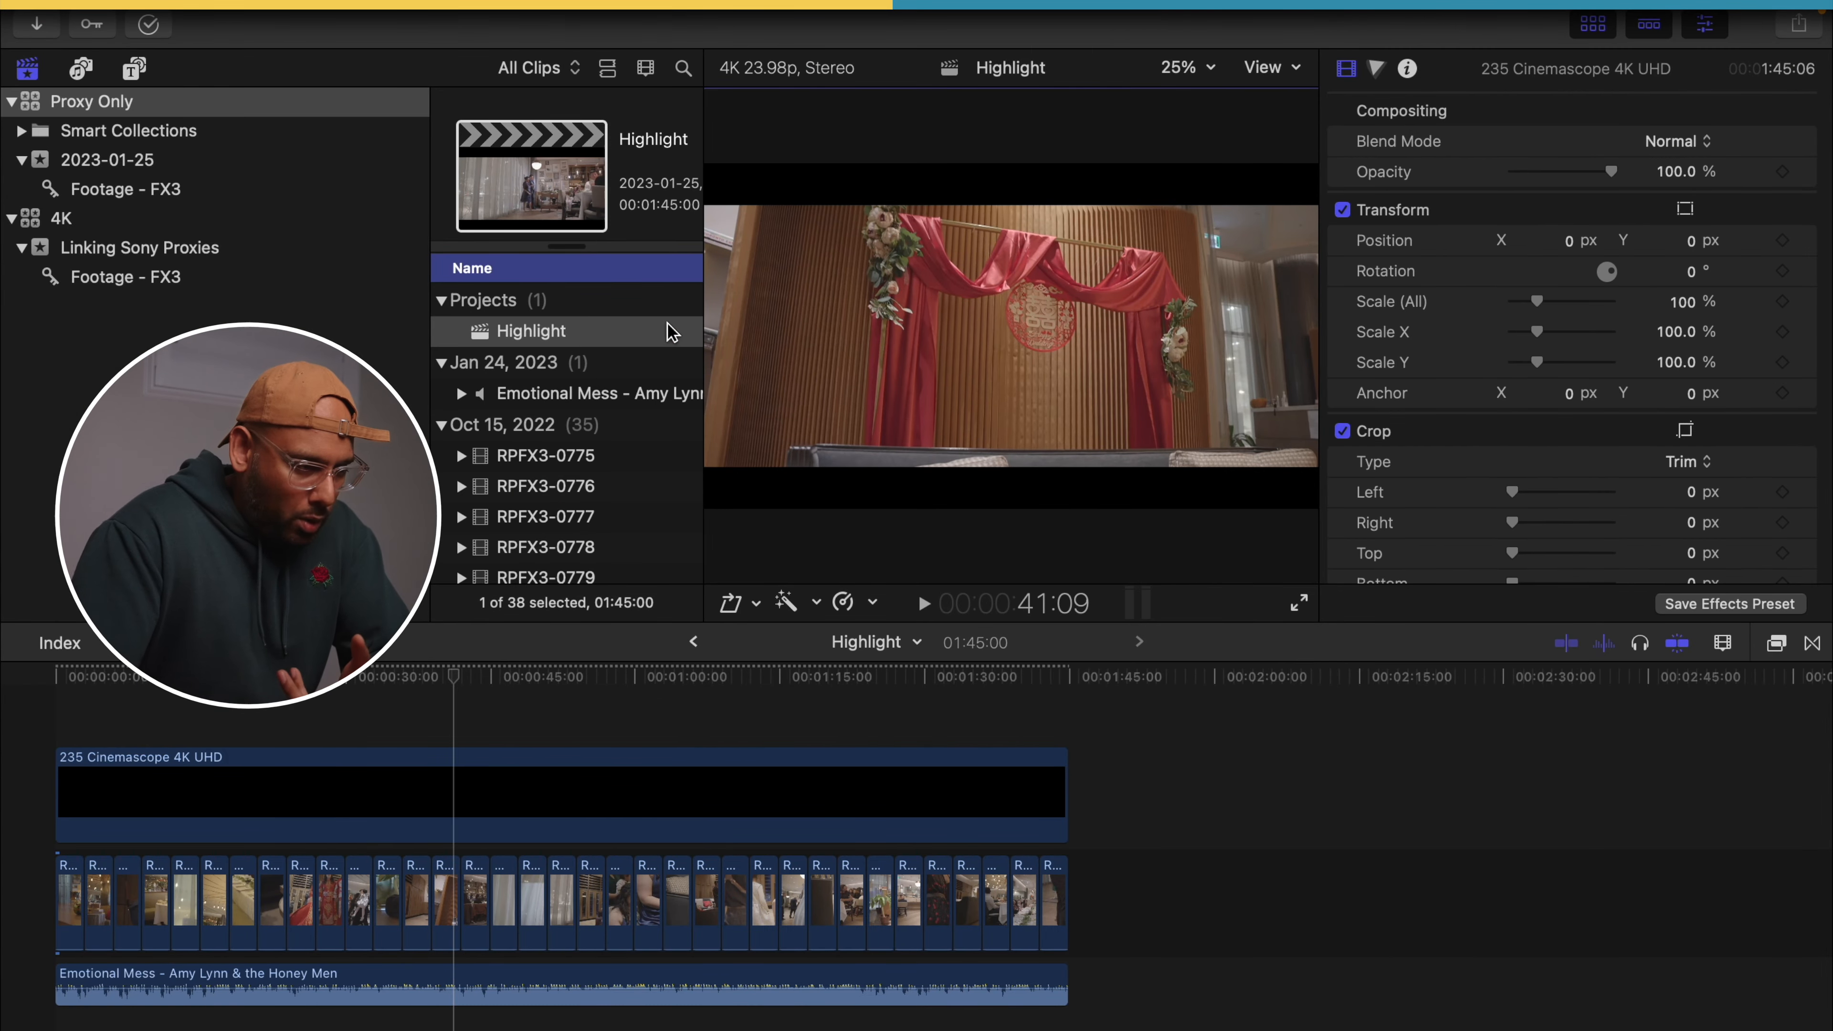
- Rename the copied Highlight project in the Proxy Only library as "Highlight - px" and open it in the timeline
left_click(554, 331)
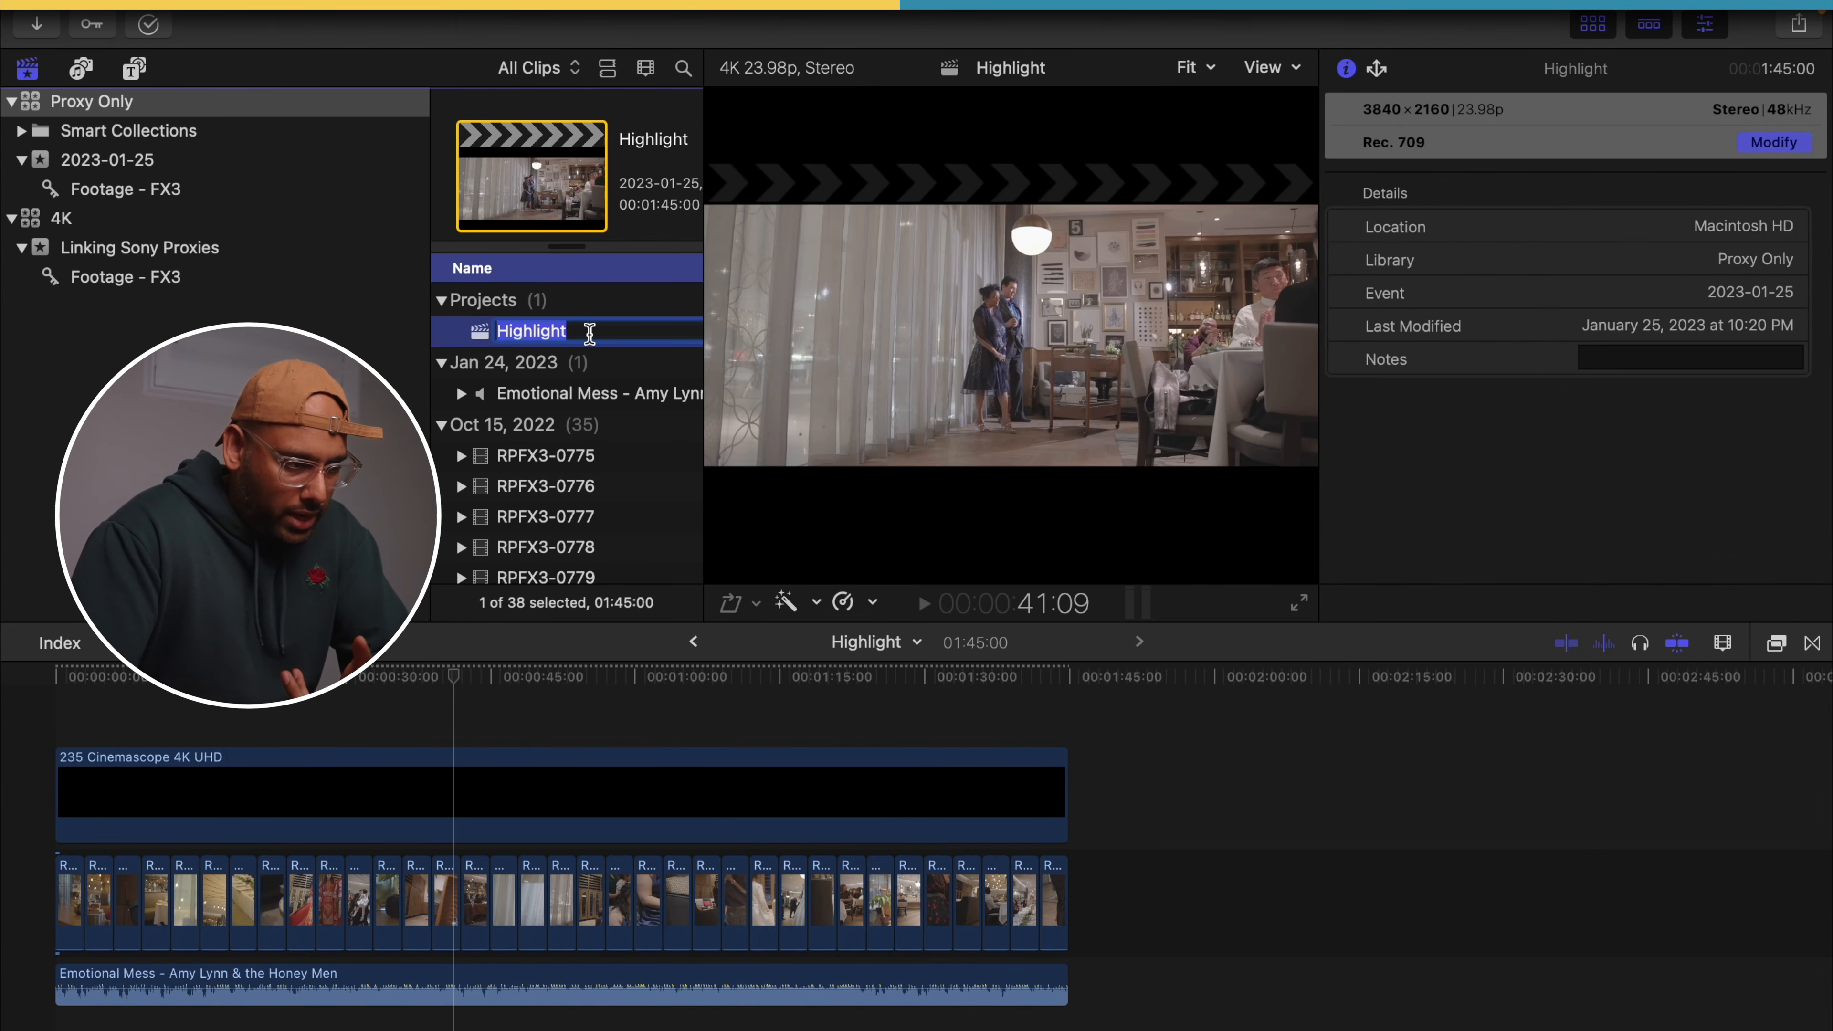
left_click(590, 331)
type("- ")
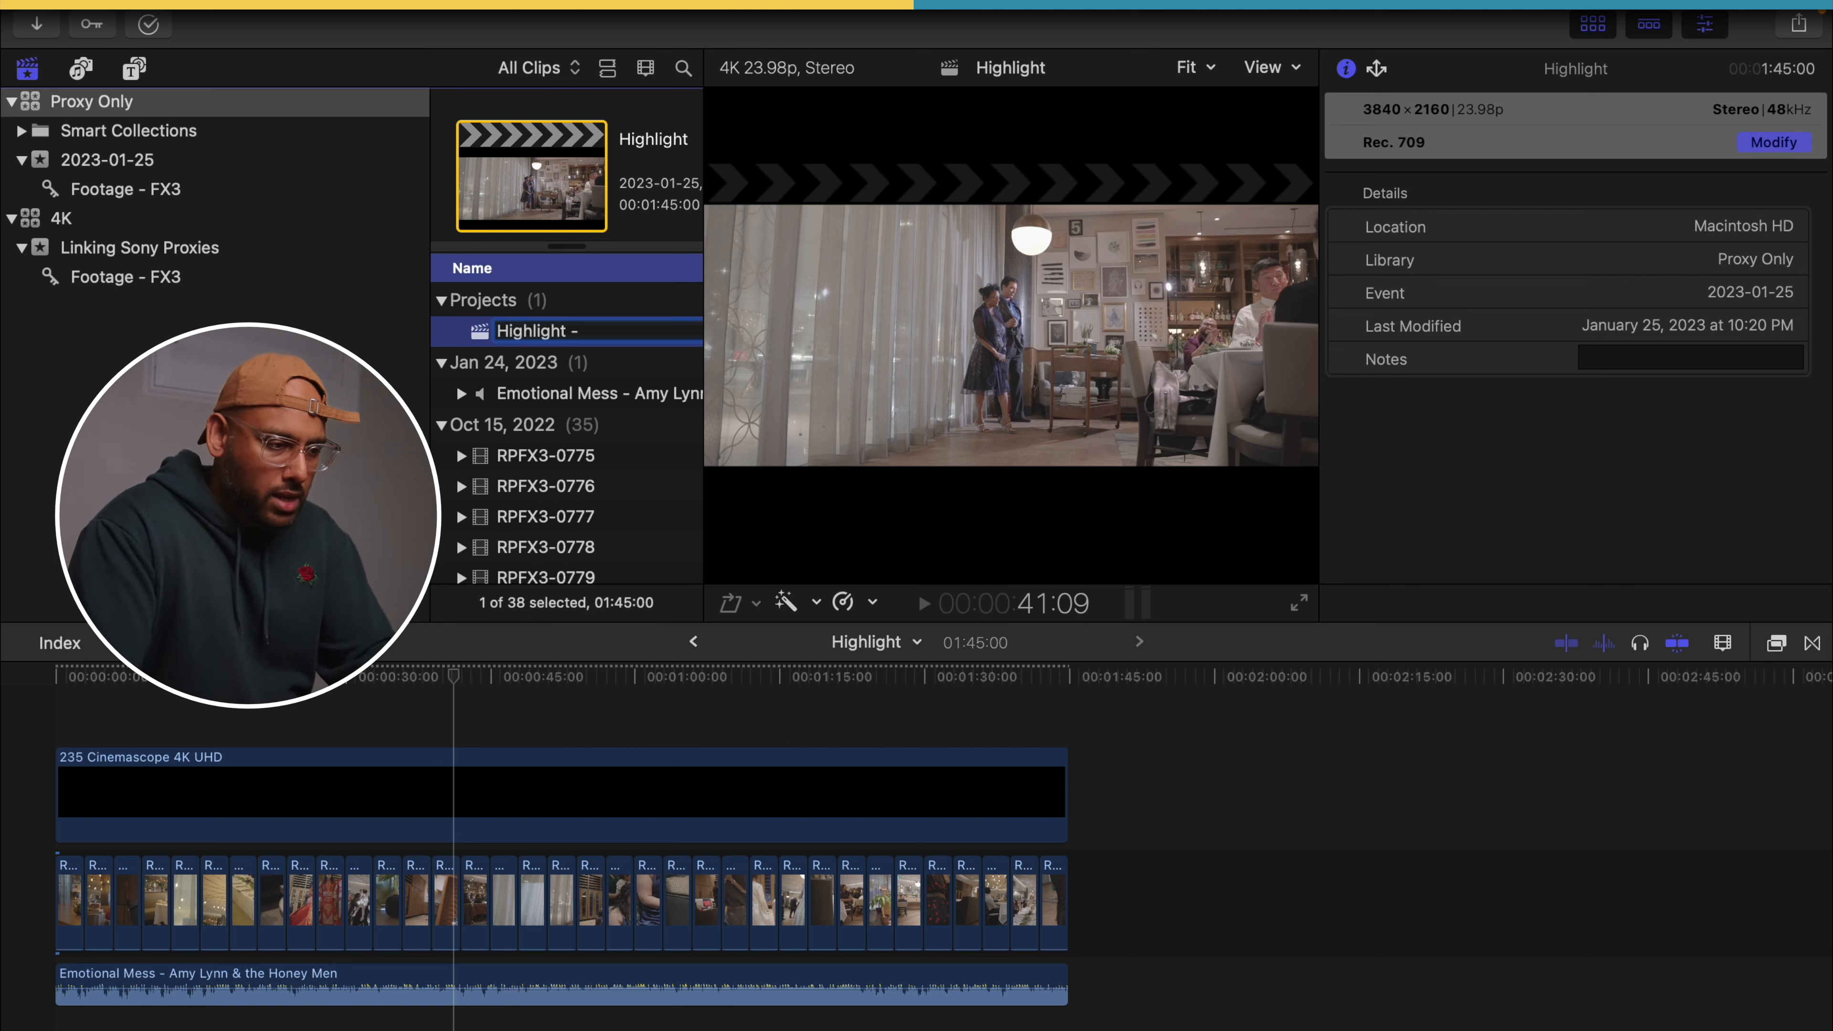
type("px")
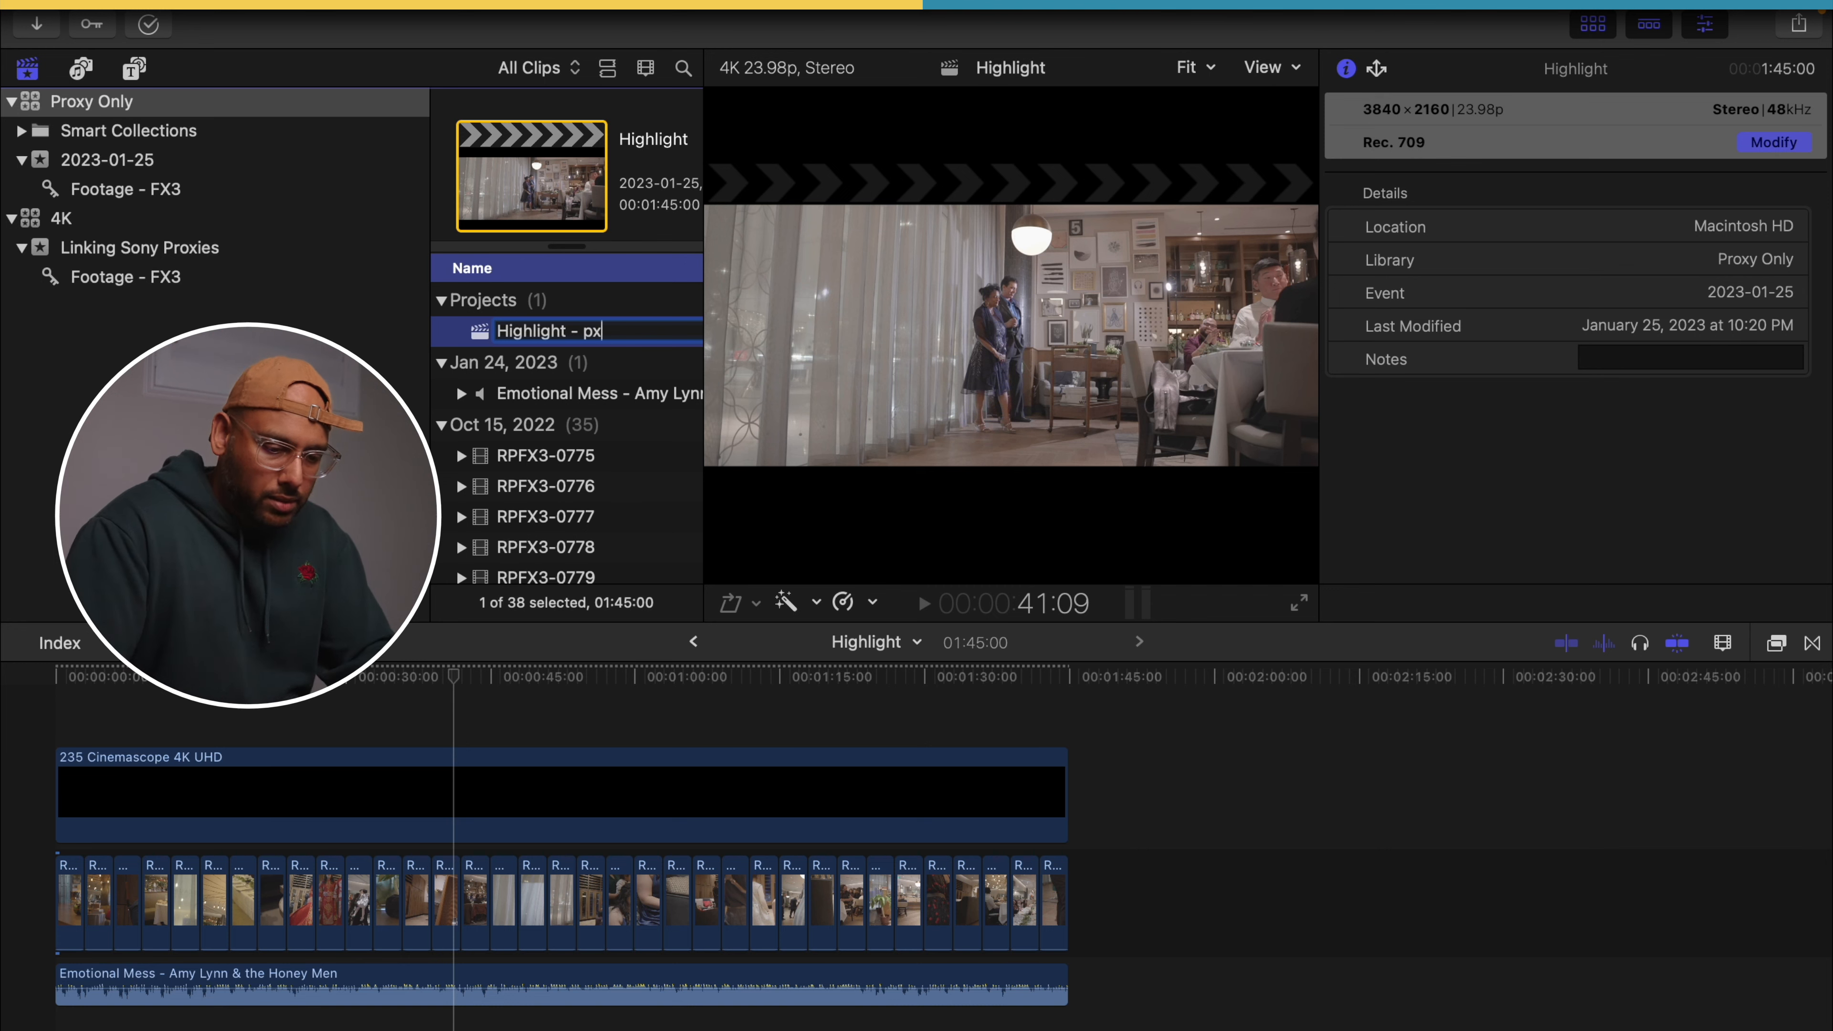
key("Return")
double_click(589, 329)
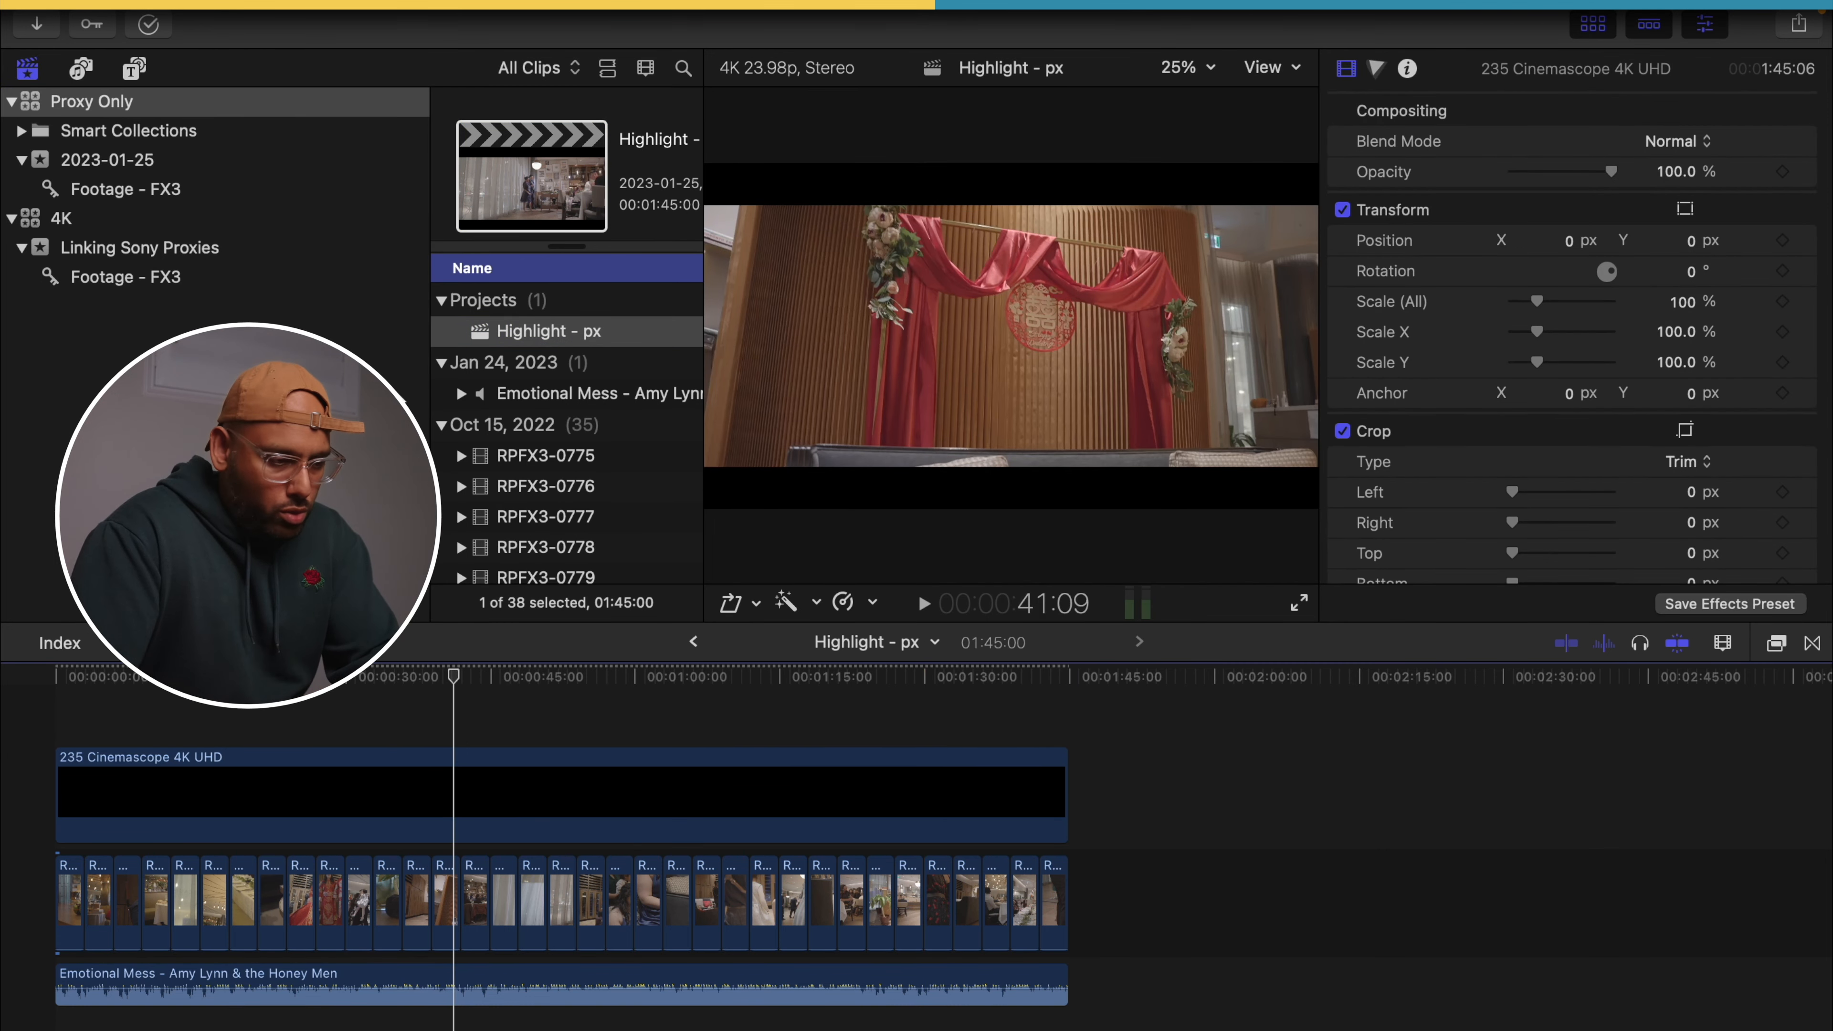
- Import fx3.jpeg and Ice & Fire - King Canyon.mp3 from the Proxy folder into the 2023-01-25 event, leaving the files in place
key("super+i")
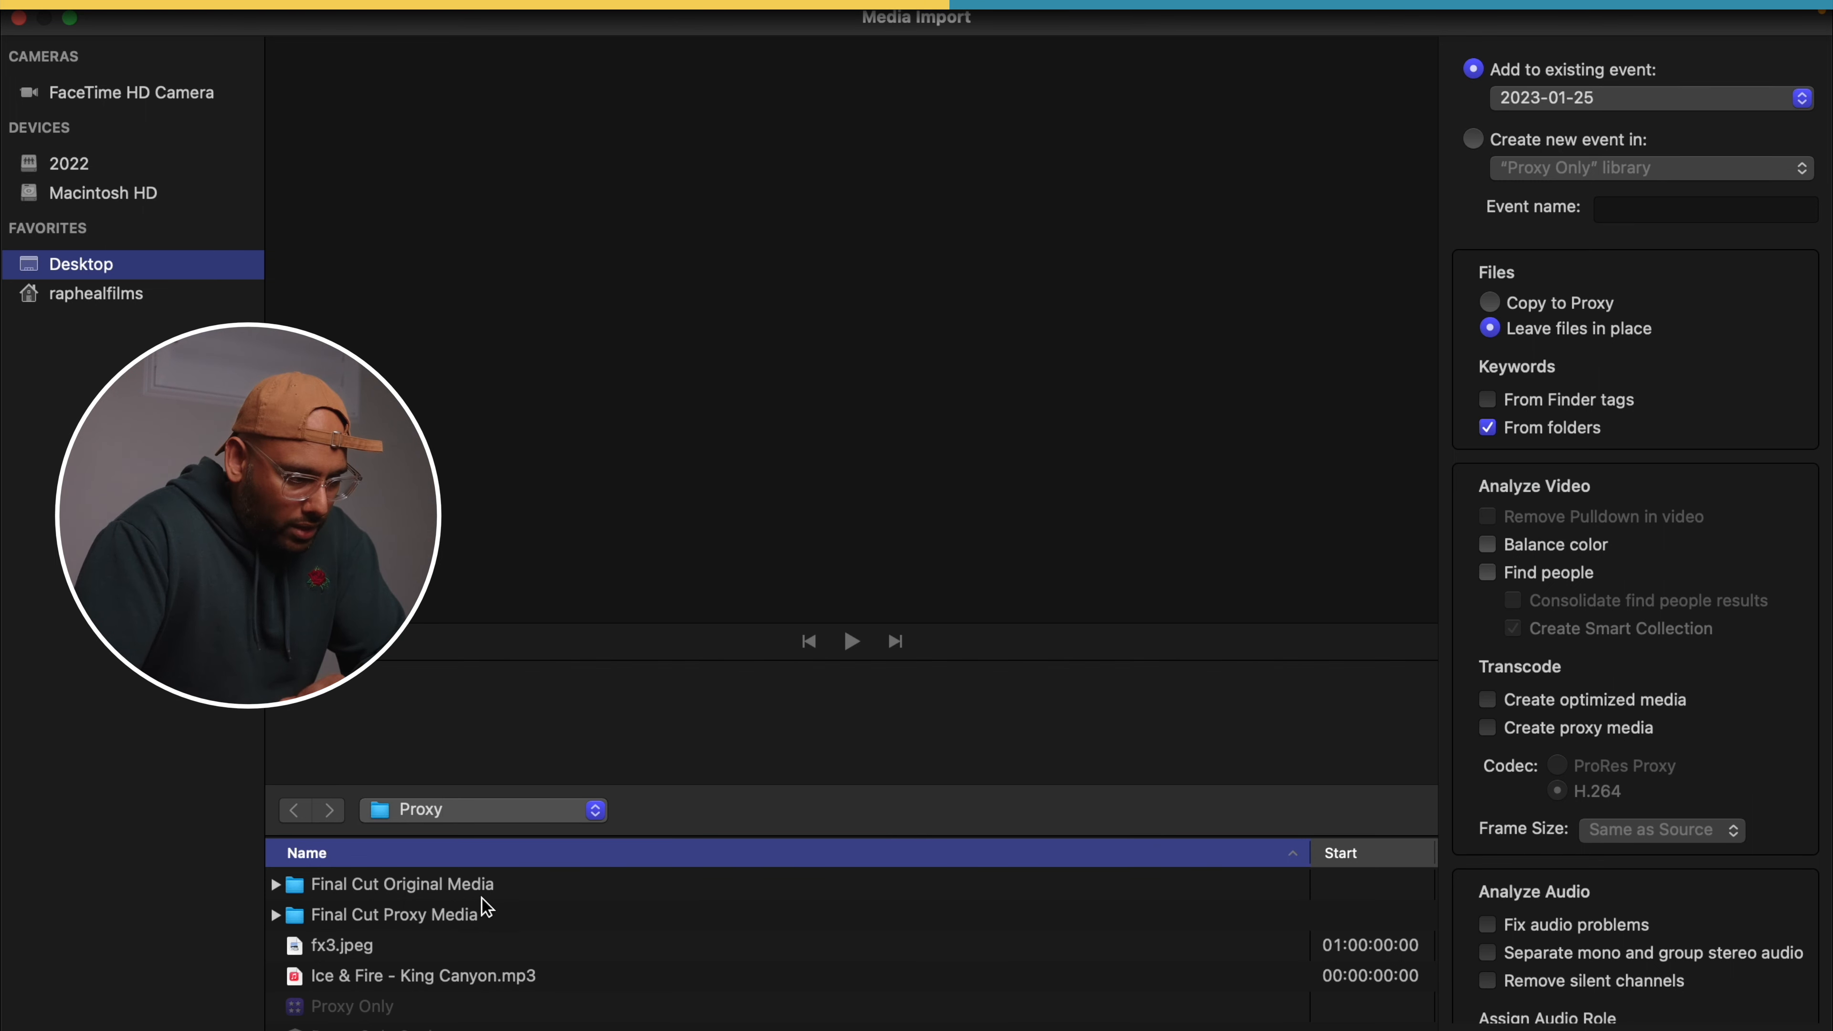
left_click(452, 951)
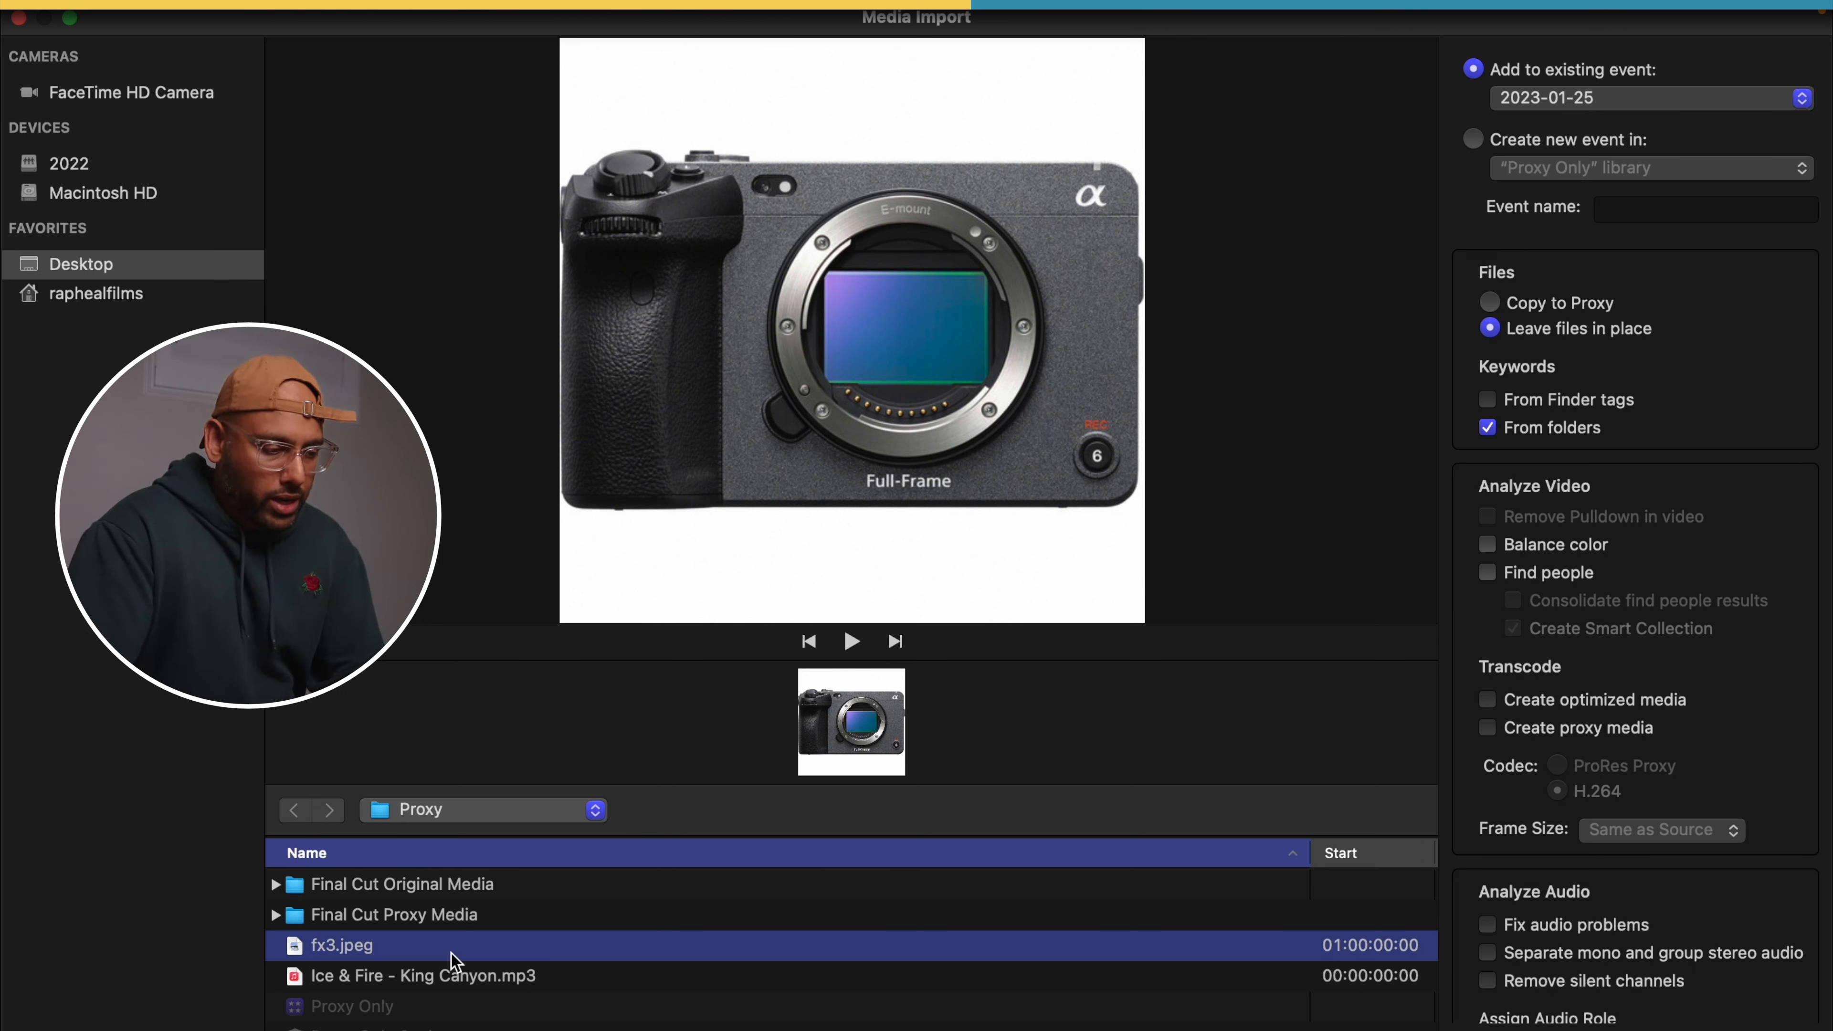
left_click(488, 977, "shift")
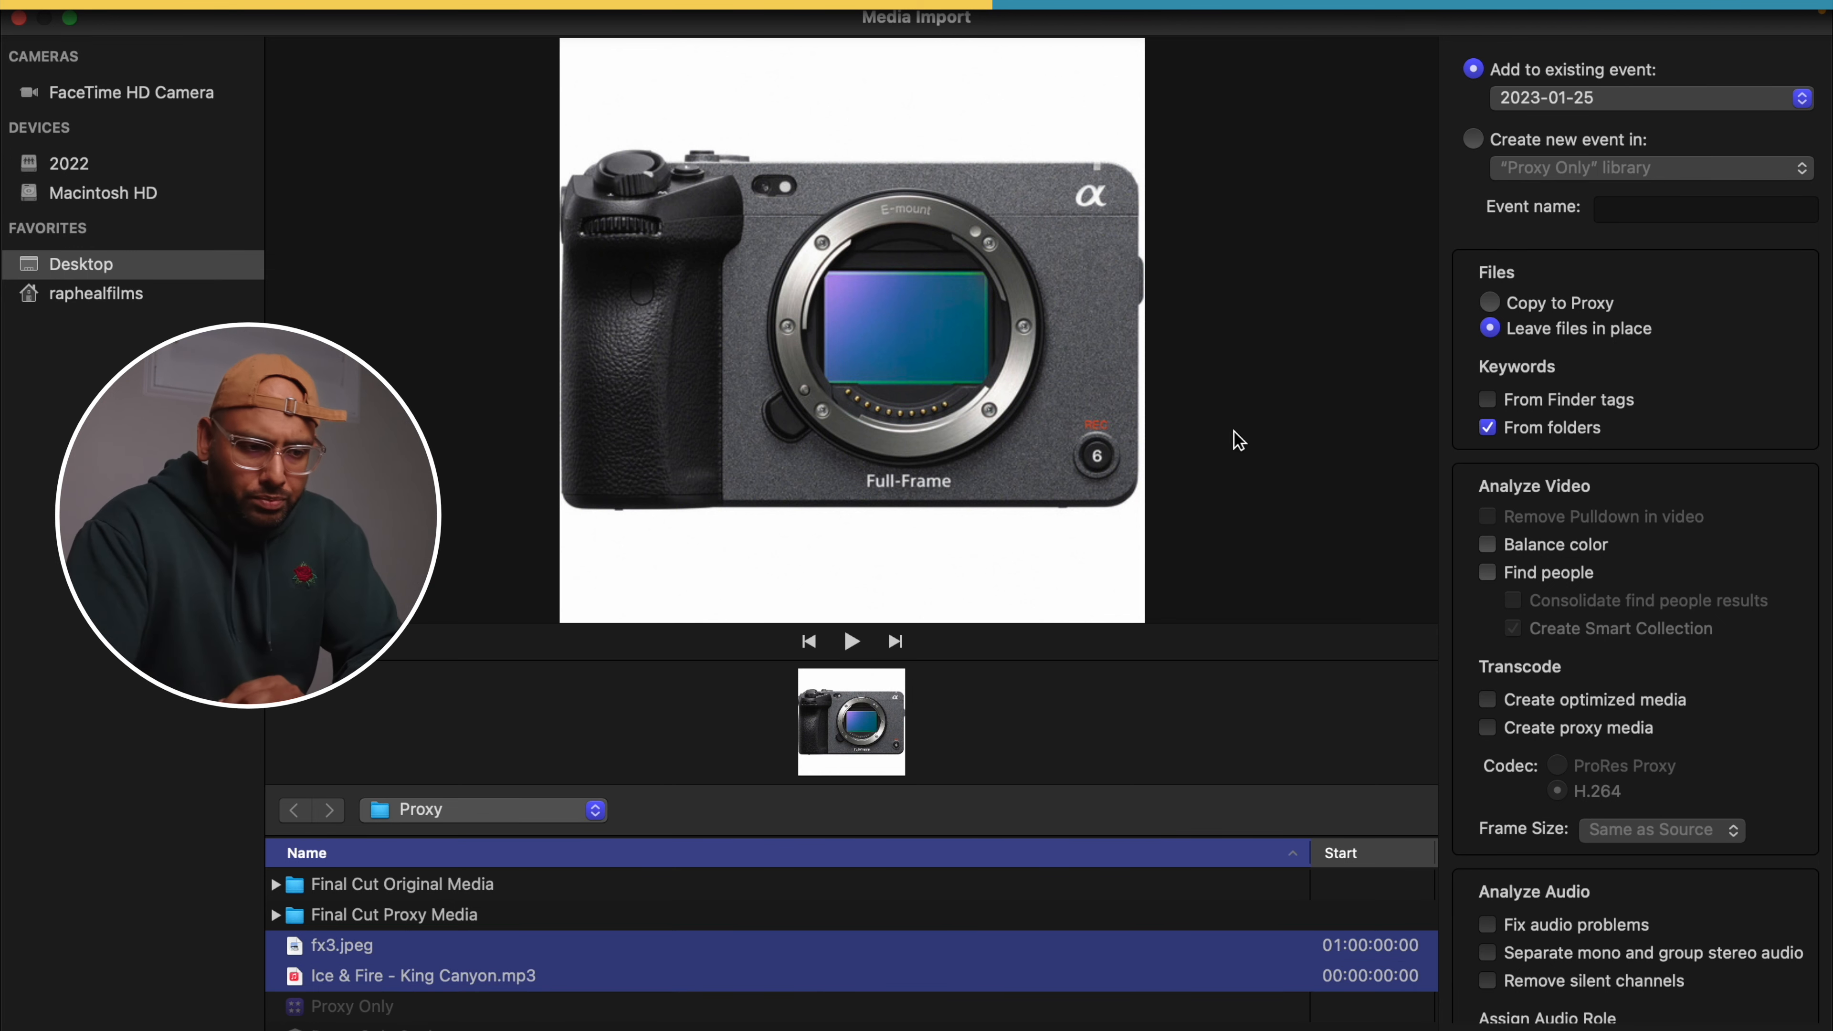
left_click(1574, 103)
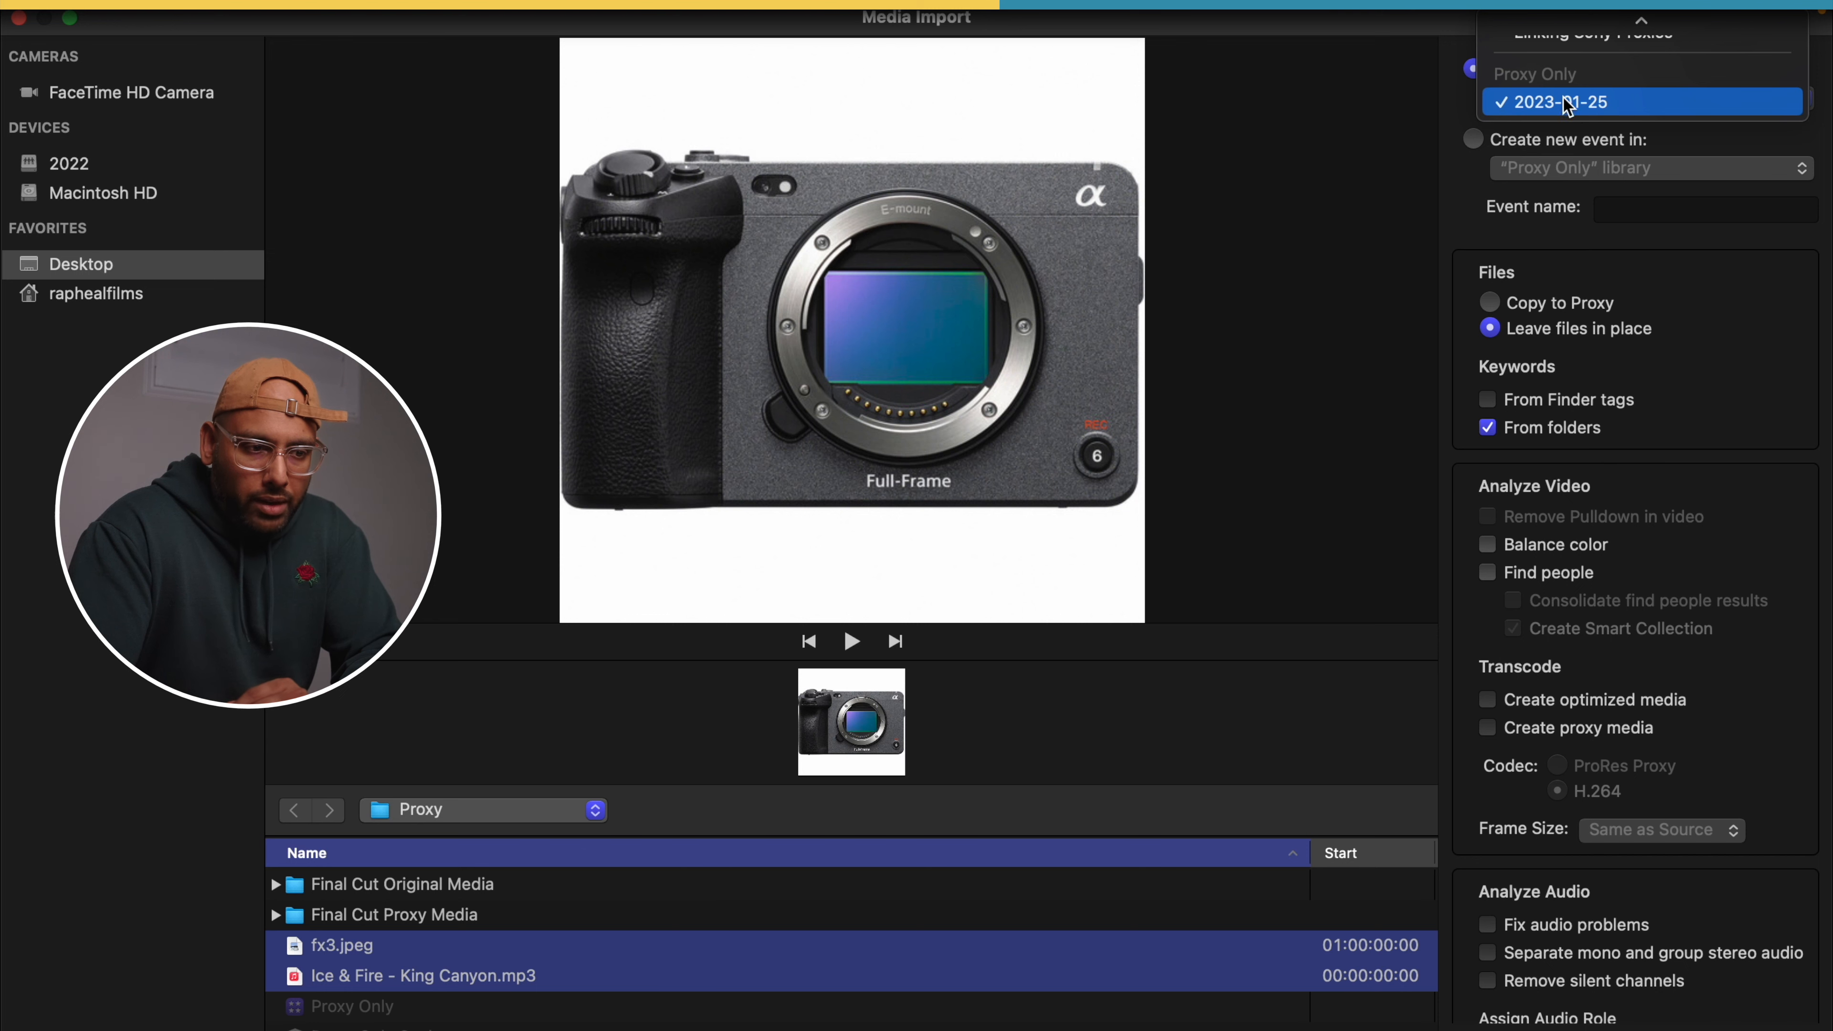
left_click(1565, 103)
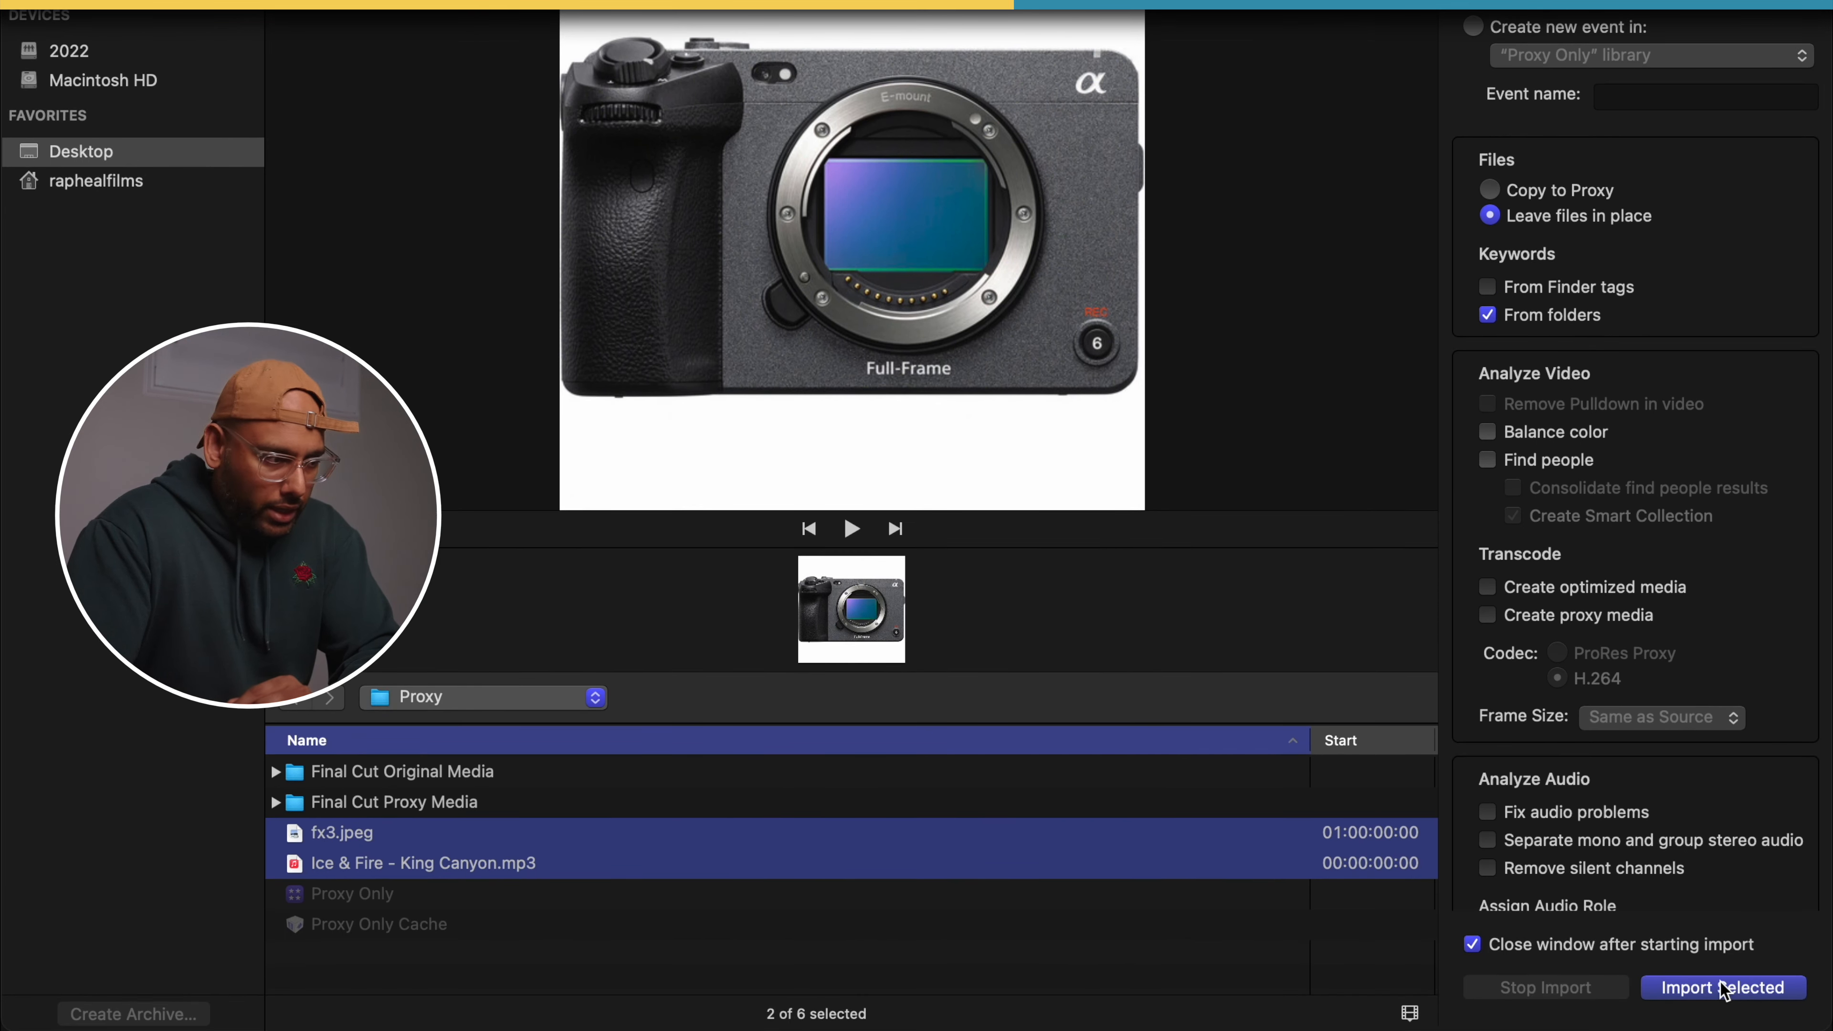
left_click(1723, 988)
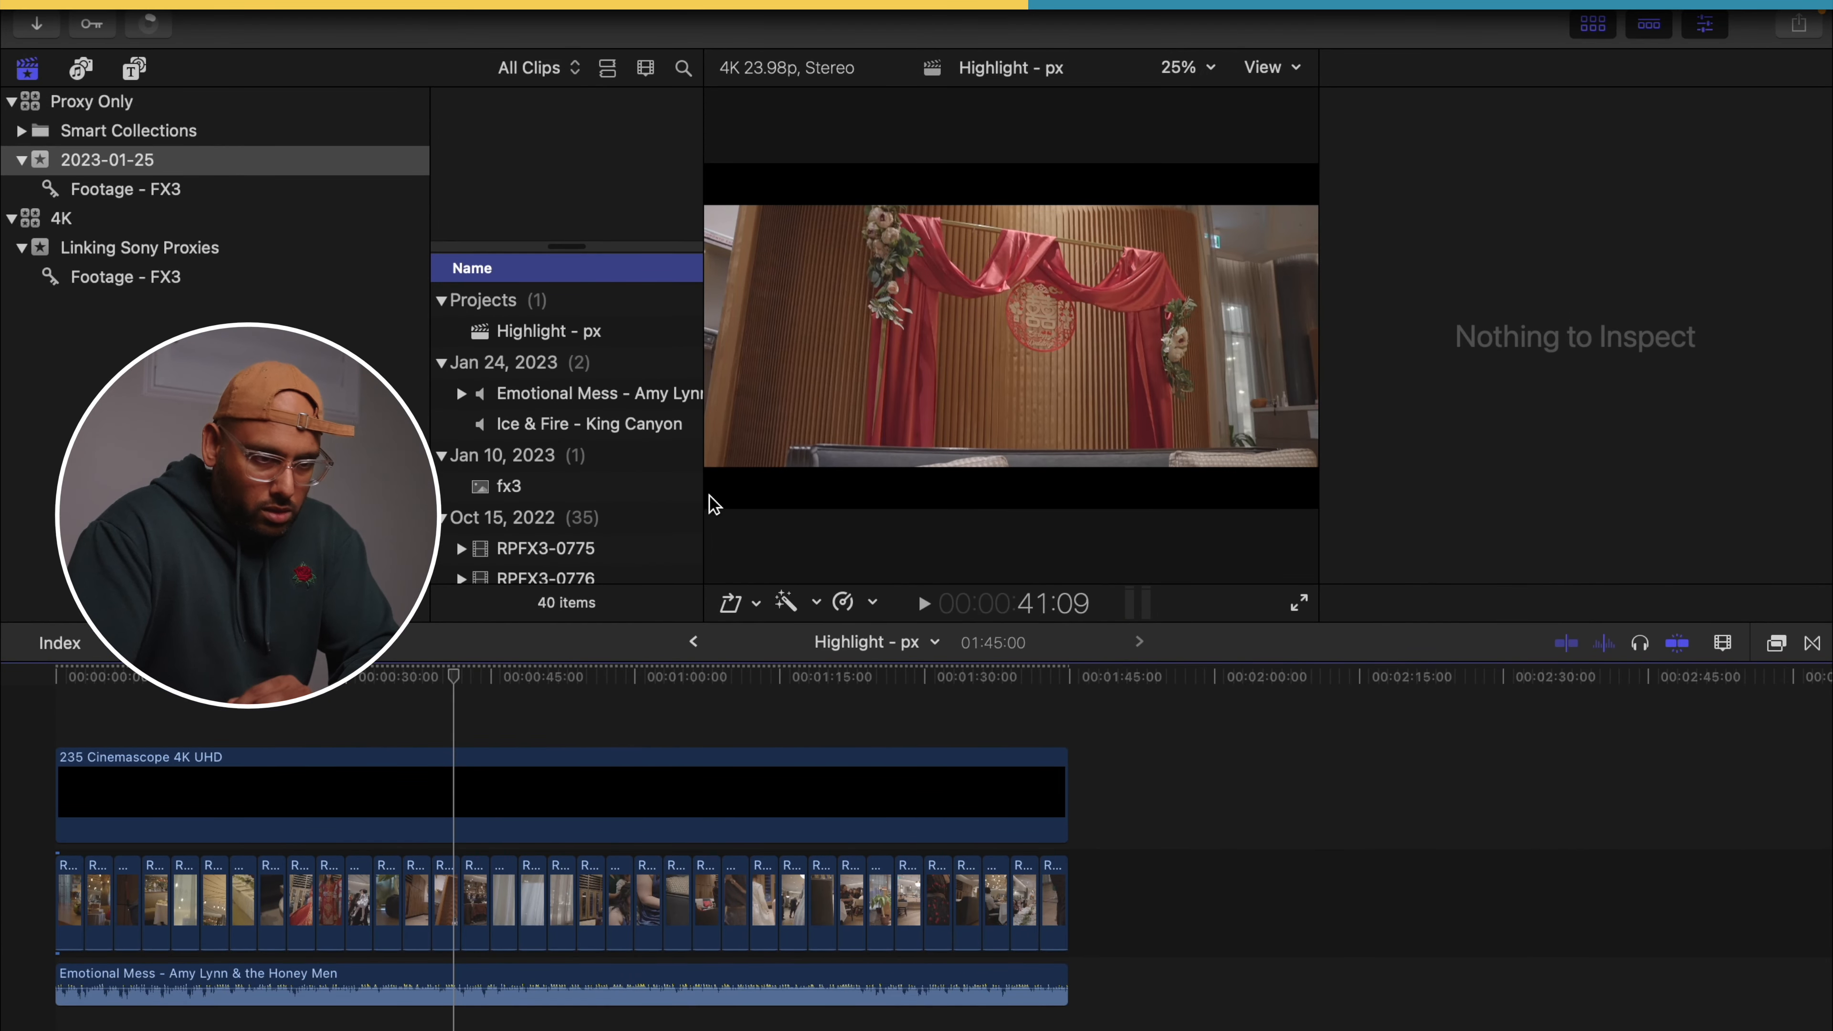
- Hide the inspector and extend the last clip, RPFX3-0809, and the 235 Cinemascope overlay to about 02:09:22
left_click(1709, 63)
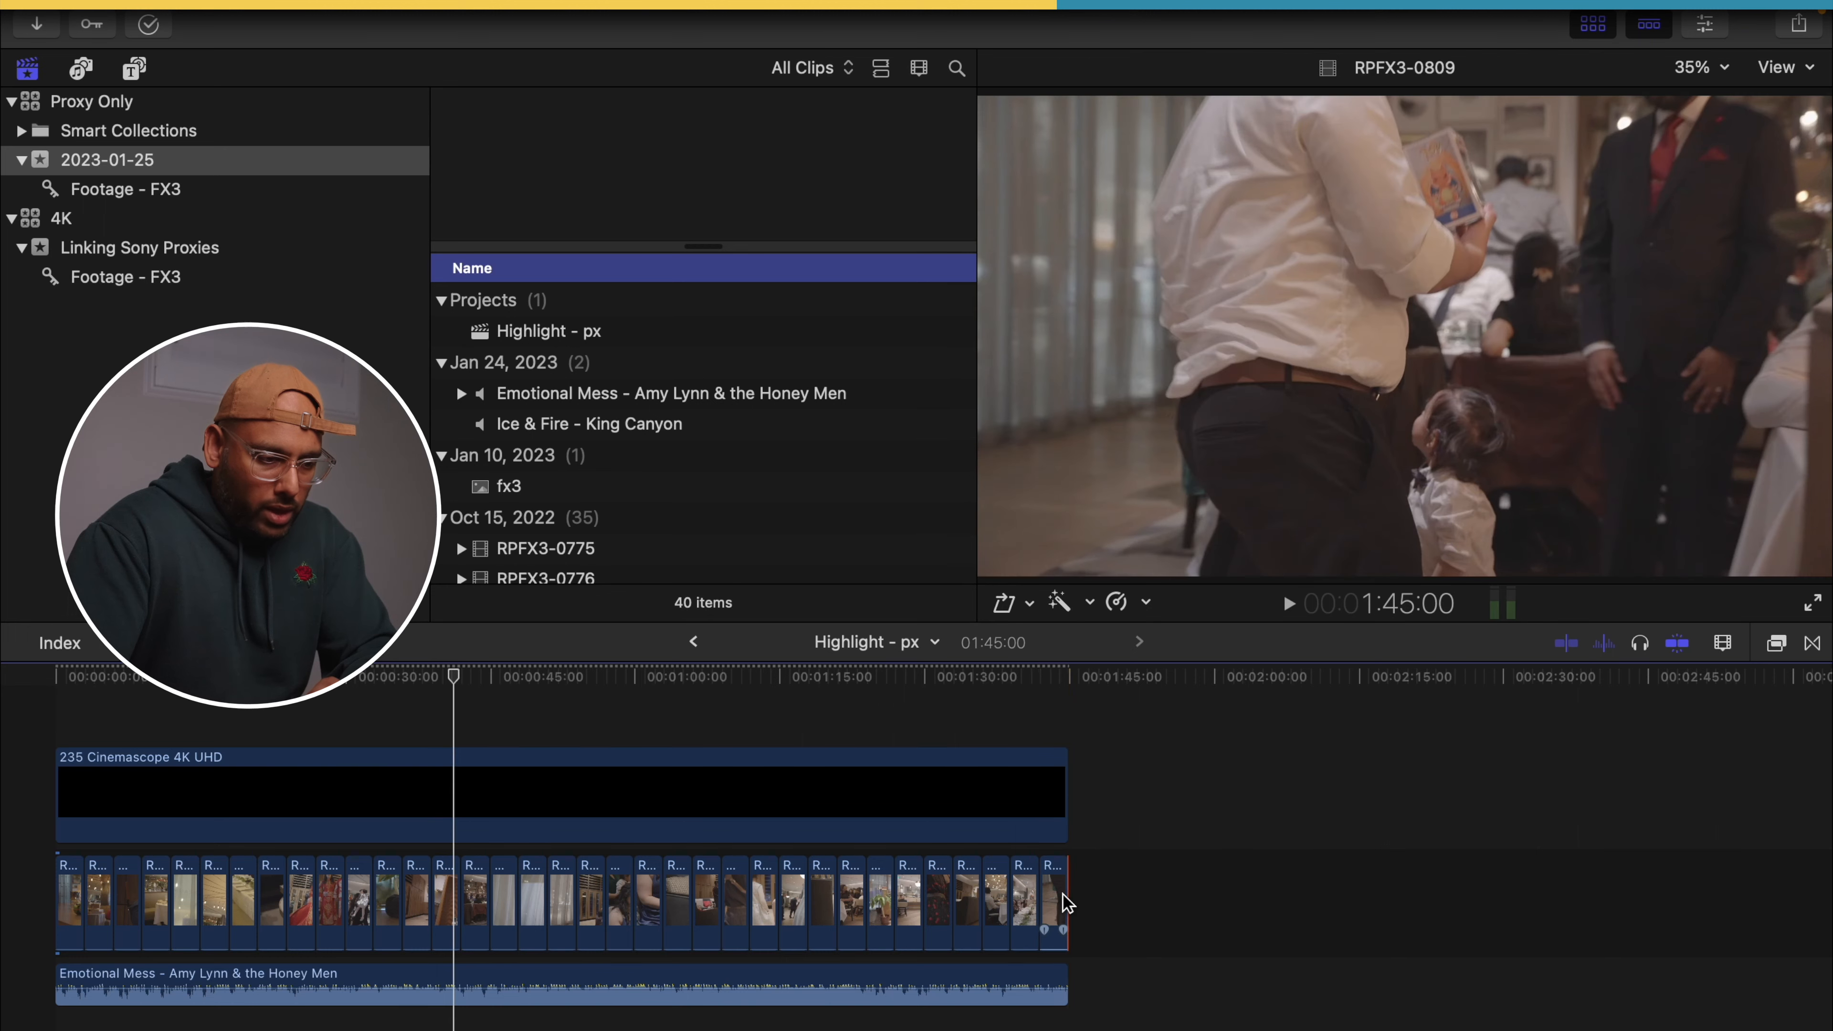
left_click_drag(1067, 899, 1305, 899)
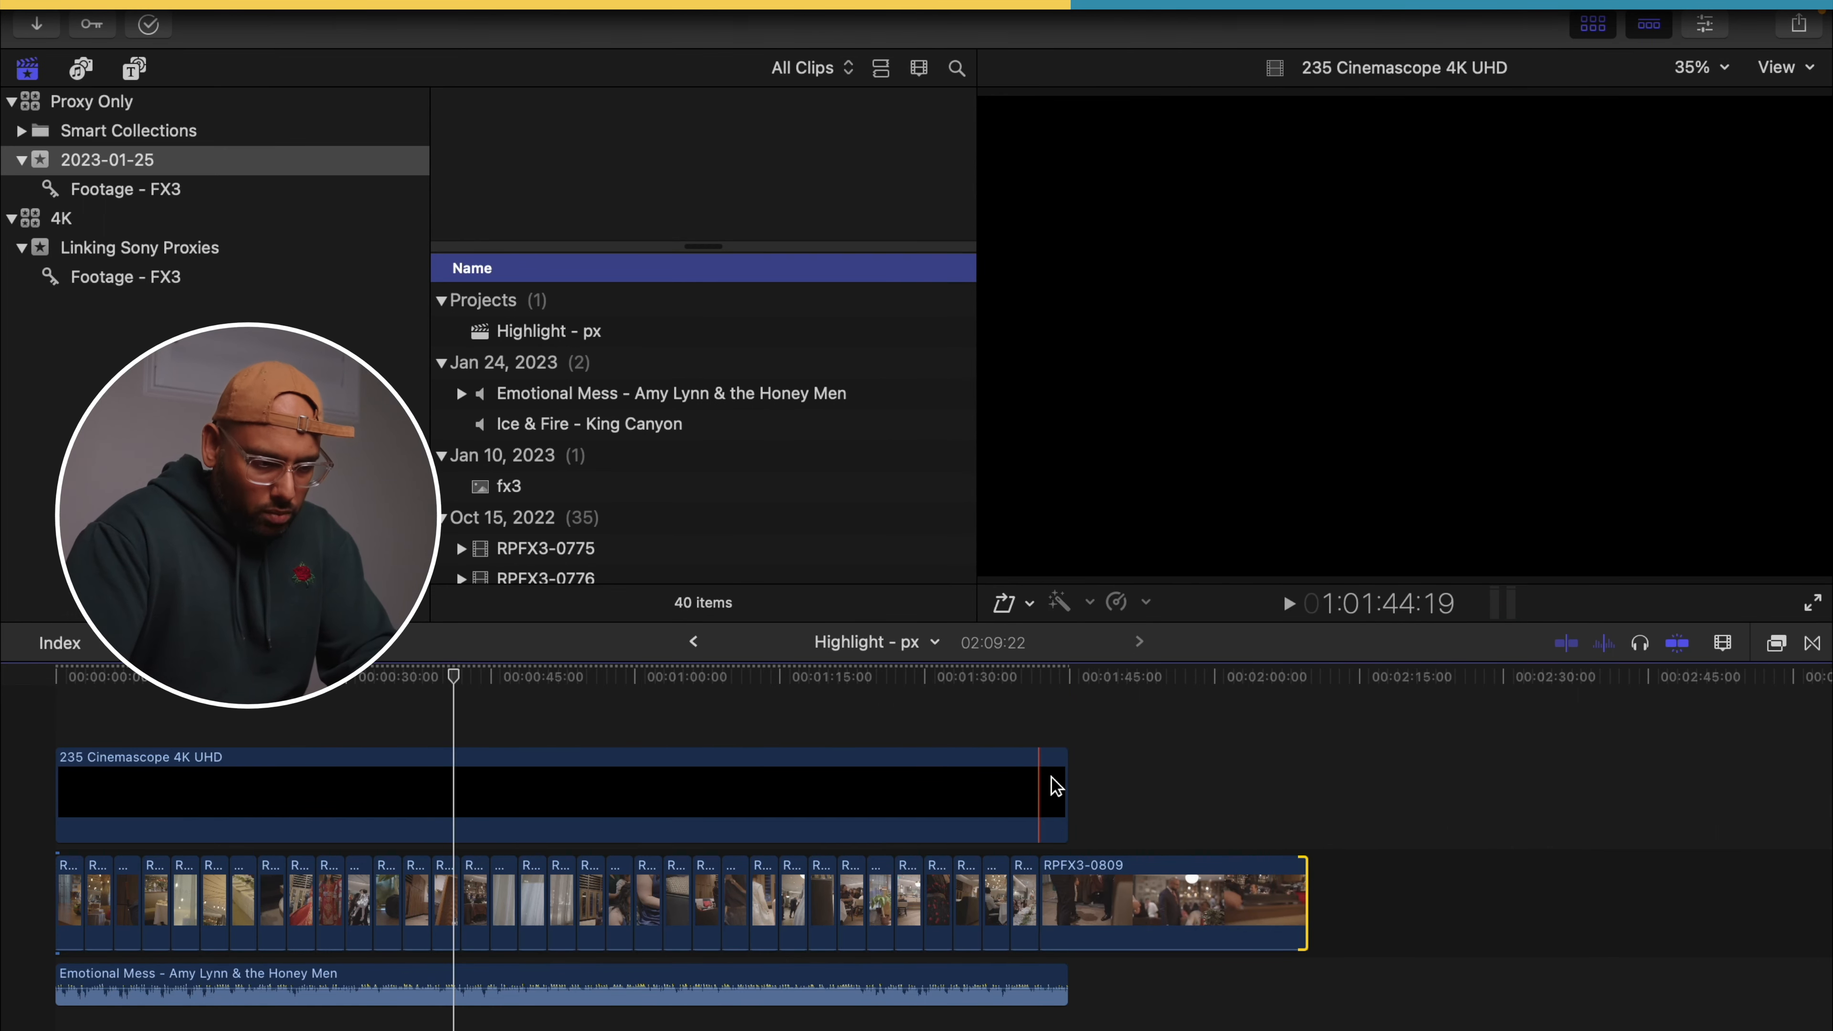
left_click_drag(1063, 780, 1305, 781)
- Replace the Emotional Mess music track with Ice & Fire - King Canyon, placed at the start of the timeline
left_click(829, 984)
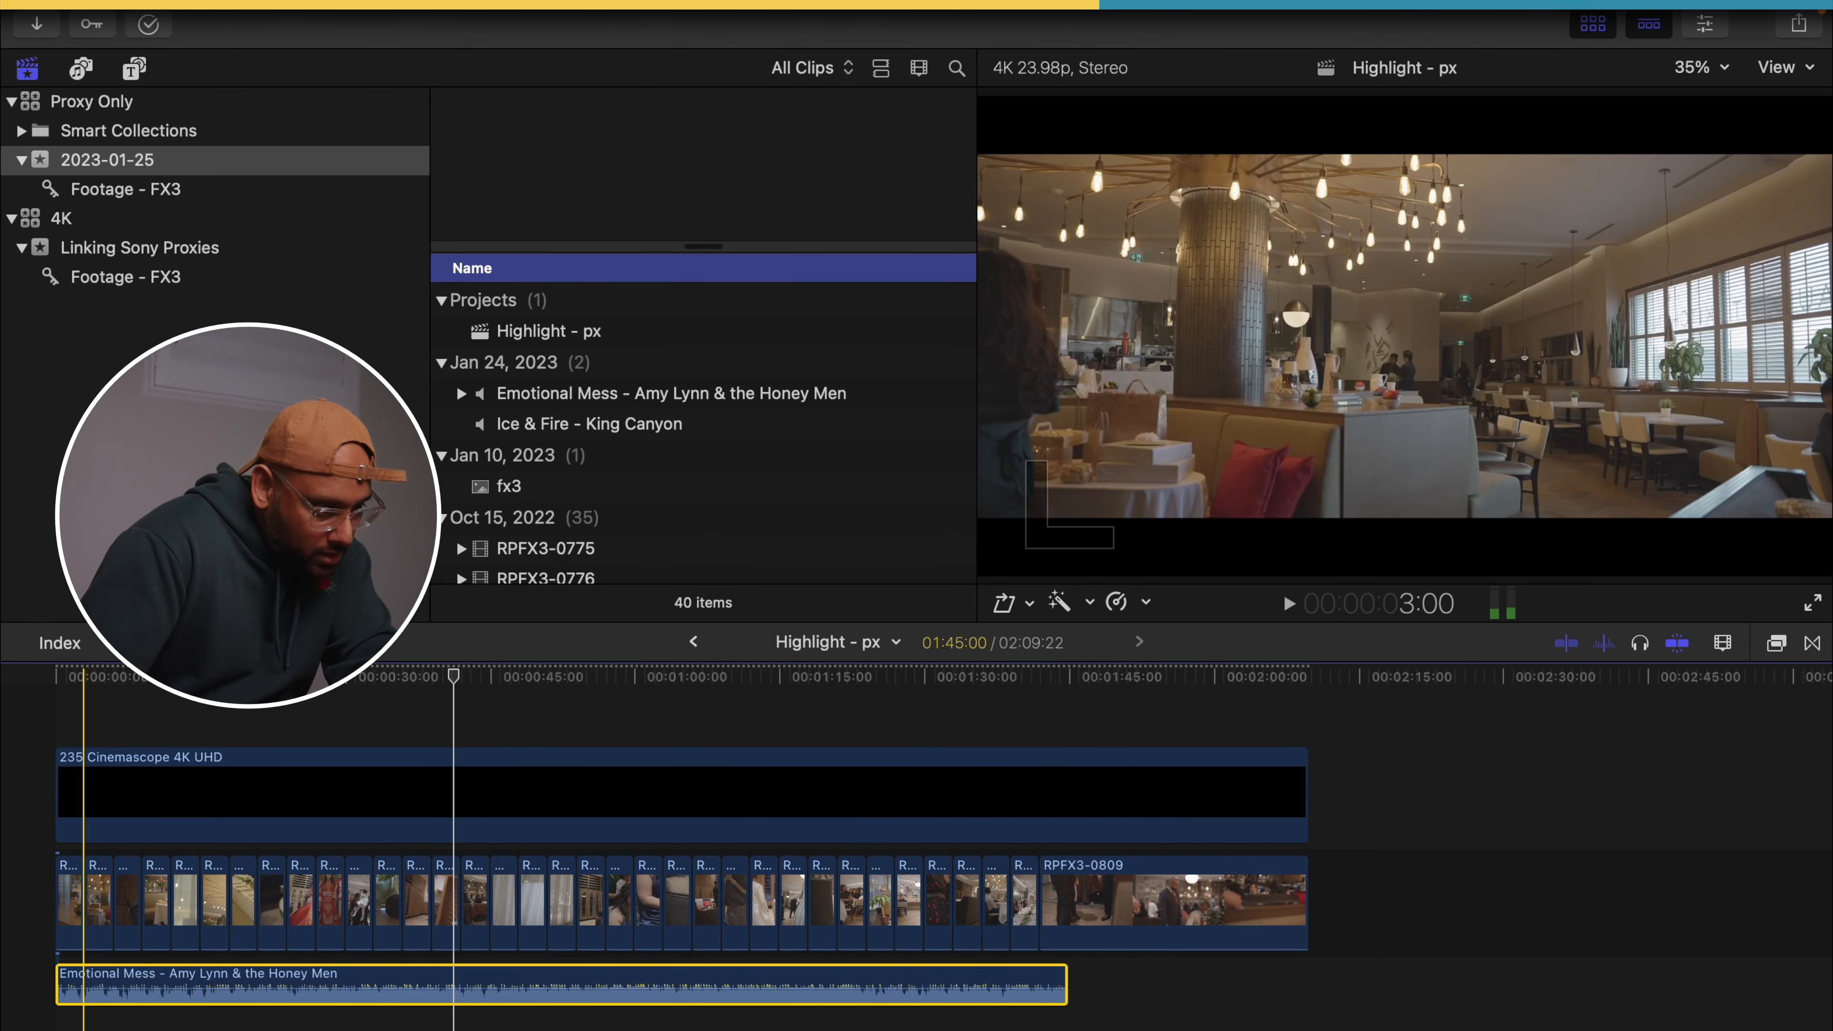
key("Delete")
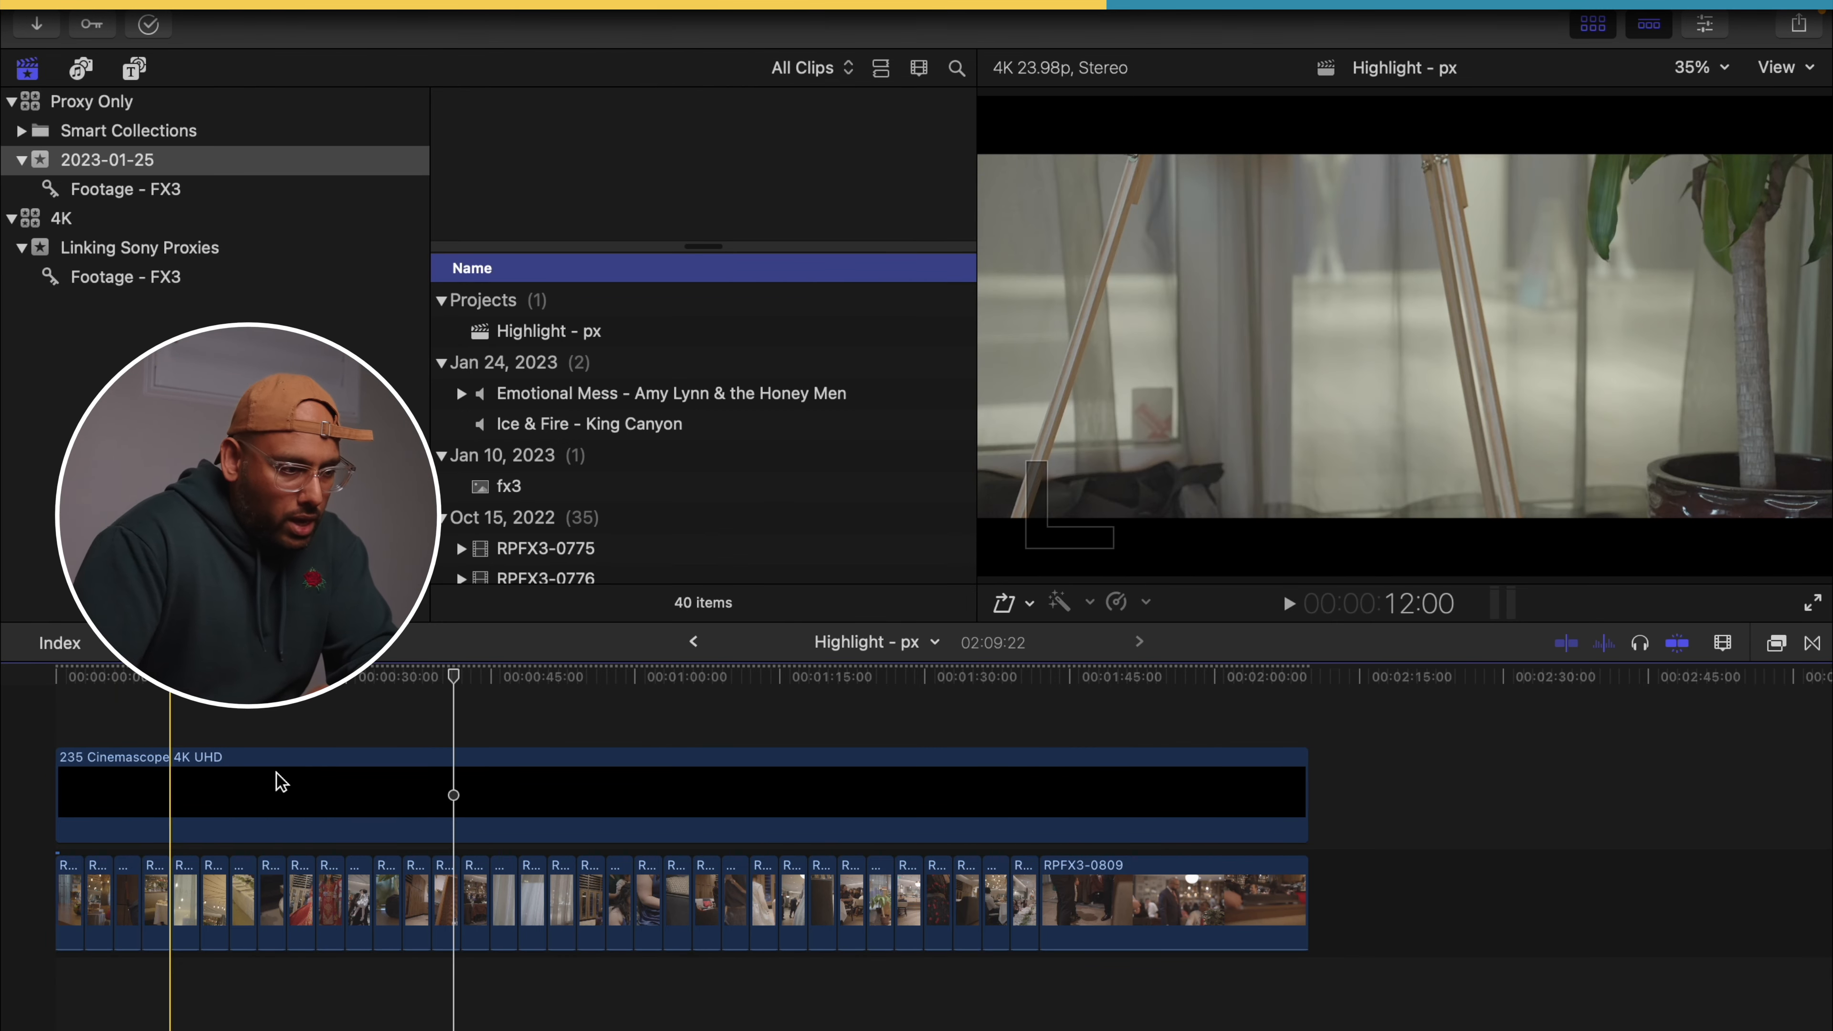
left_click(582, 428)
left_click_drag(582, 432, 62, 1004)
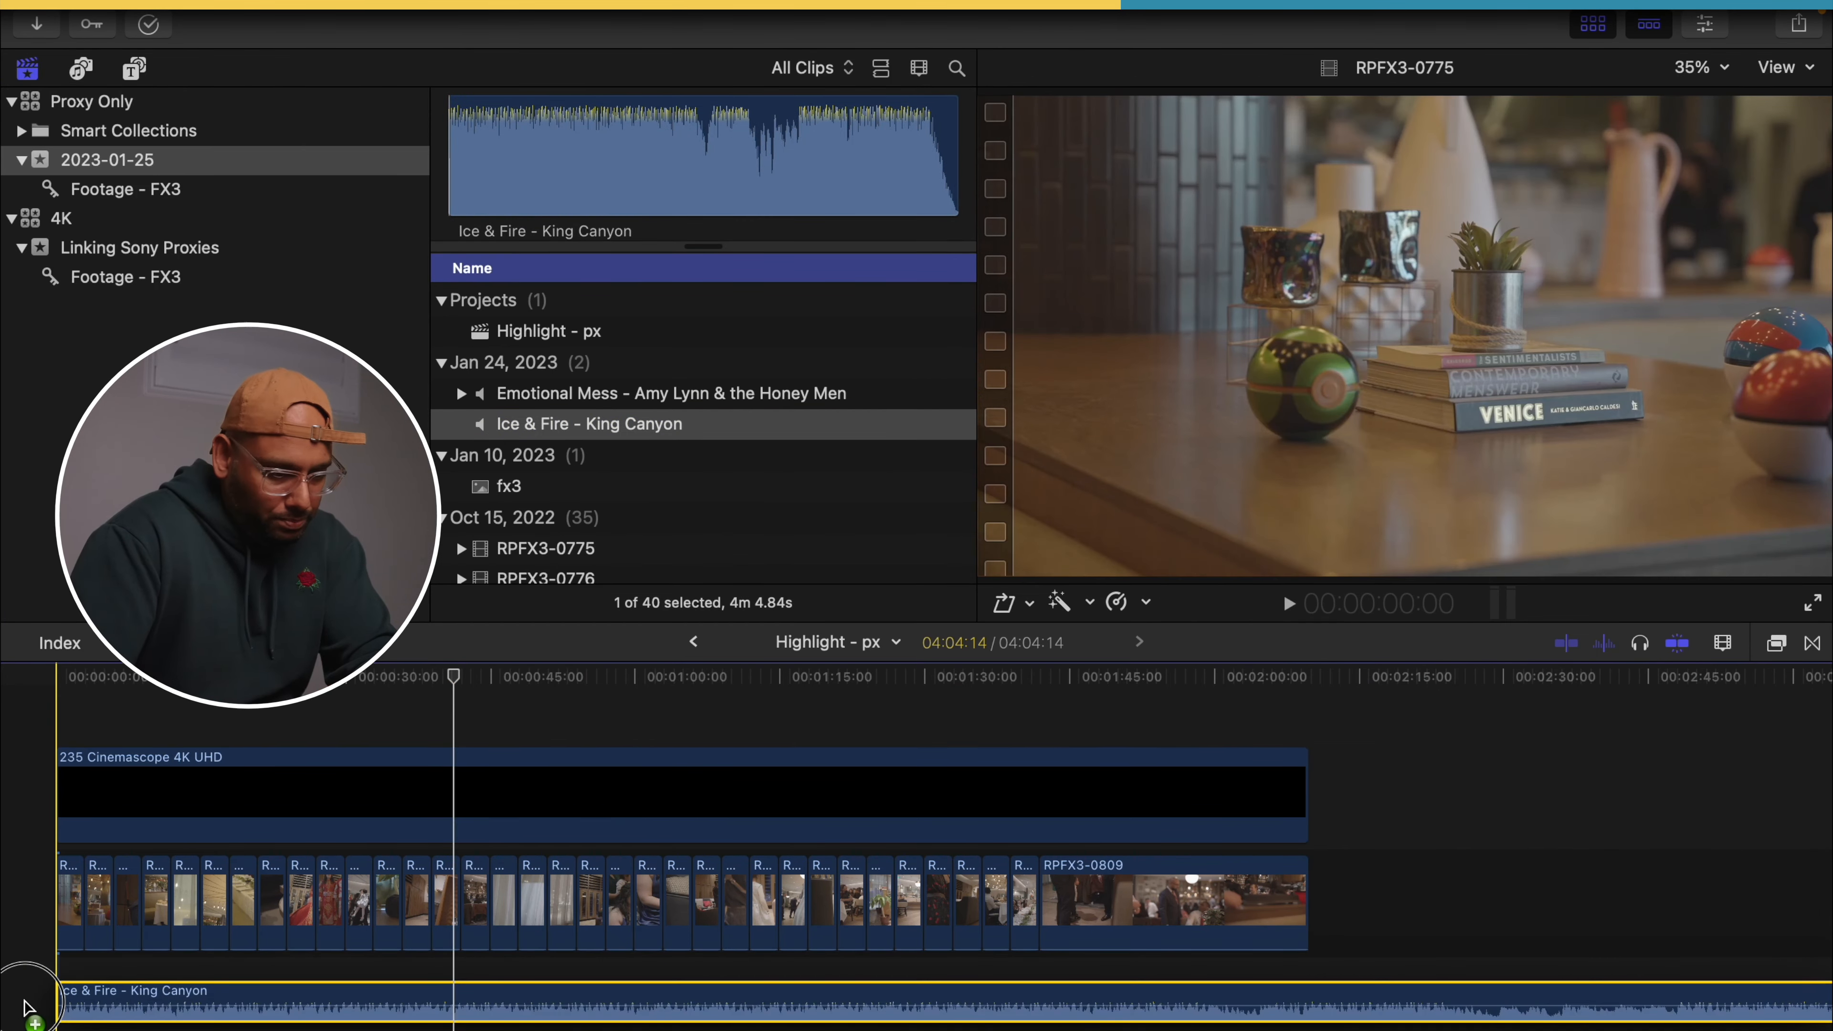
- Append a 4-second portion of the fx3 image after the last clip and extend the 235 Cinemascope overlay to its end
left_click(594, 485)
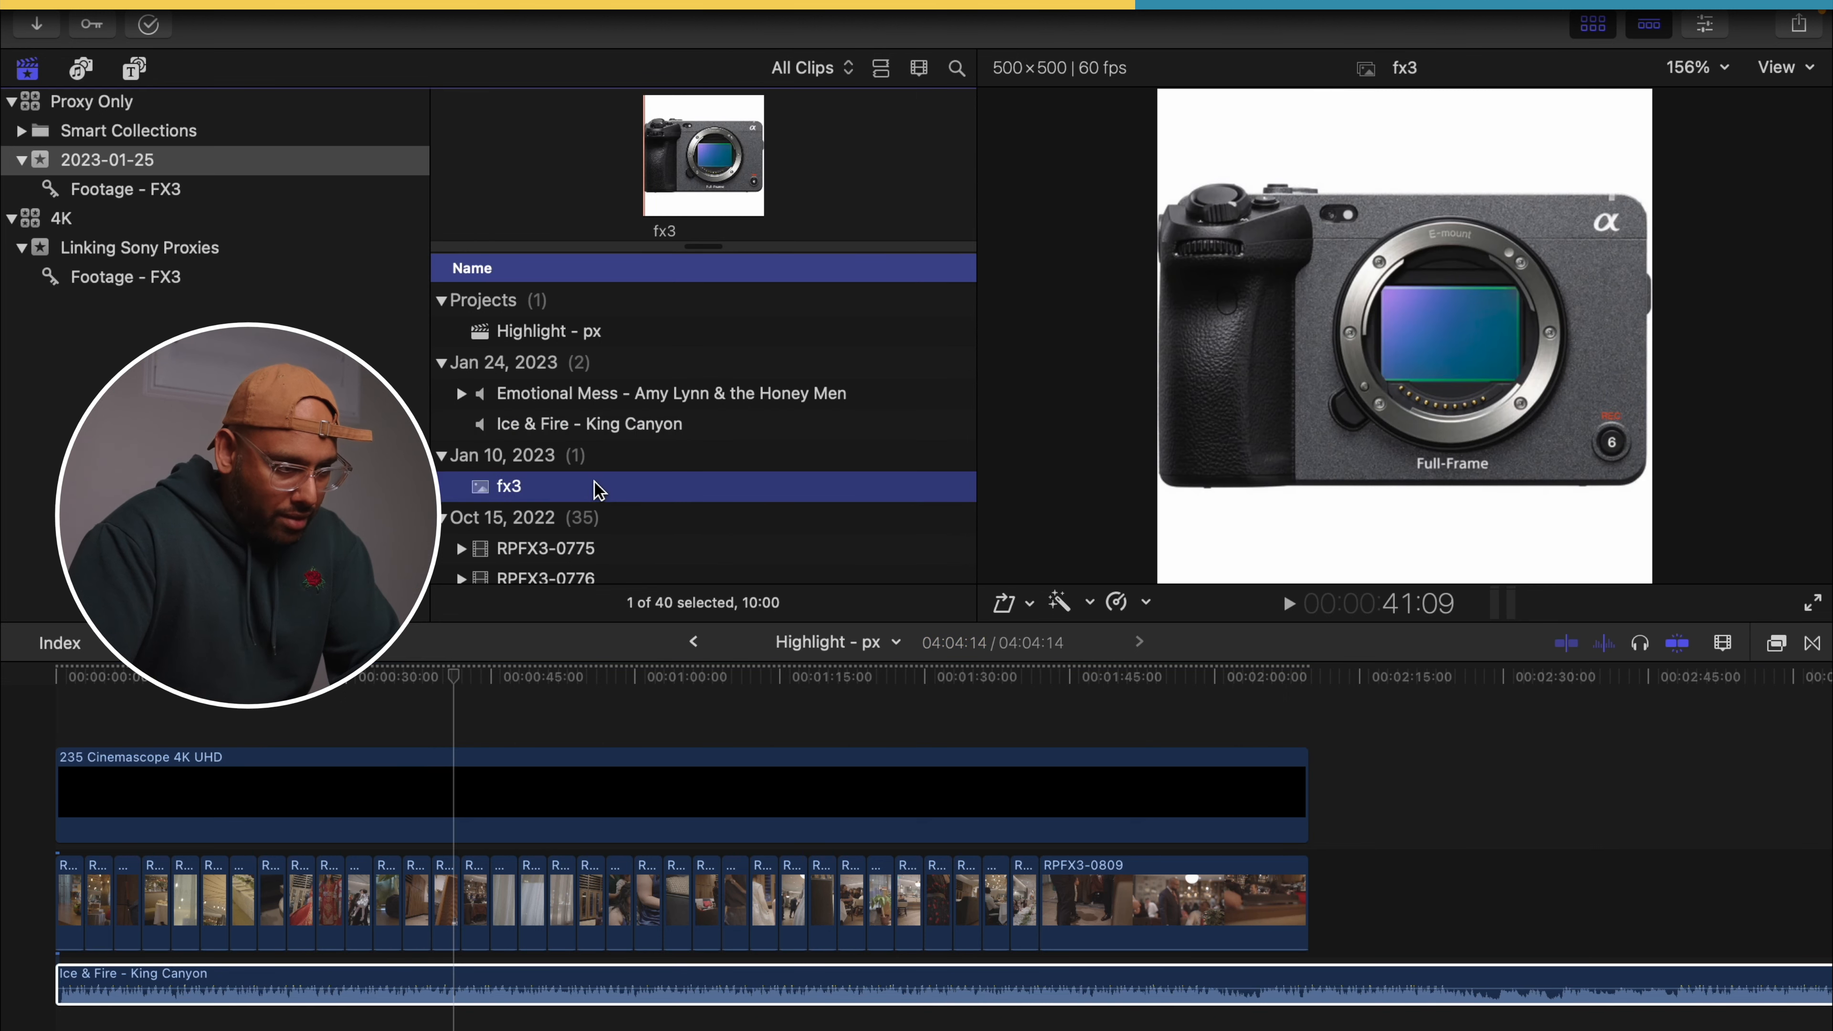
left_click_drag(710, 169, 1325, 898)
left_click_drag(1308, 796, 1347, 798)
- Cut the Ice & Fire music at the end of the fx3 image and delete the excess audio
left_click(1390, 977)
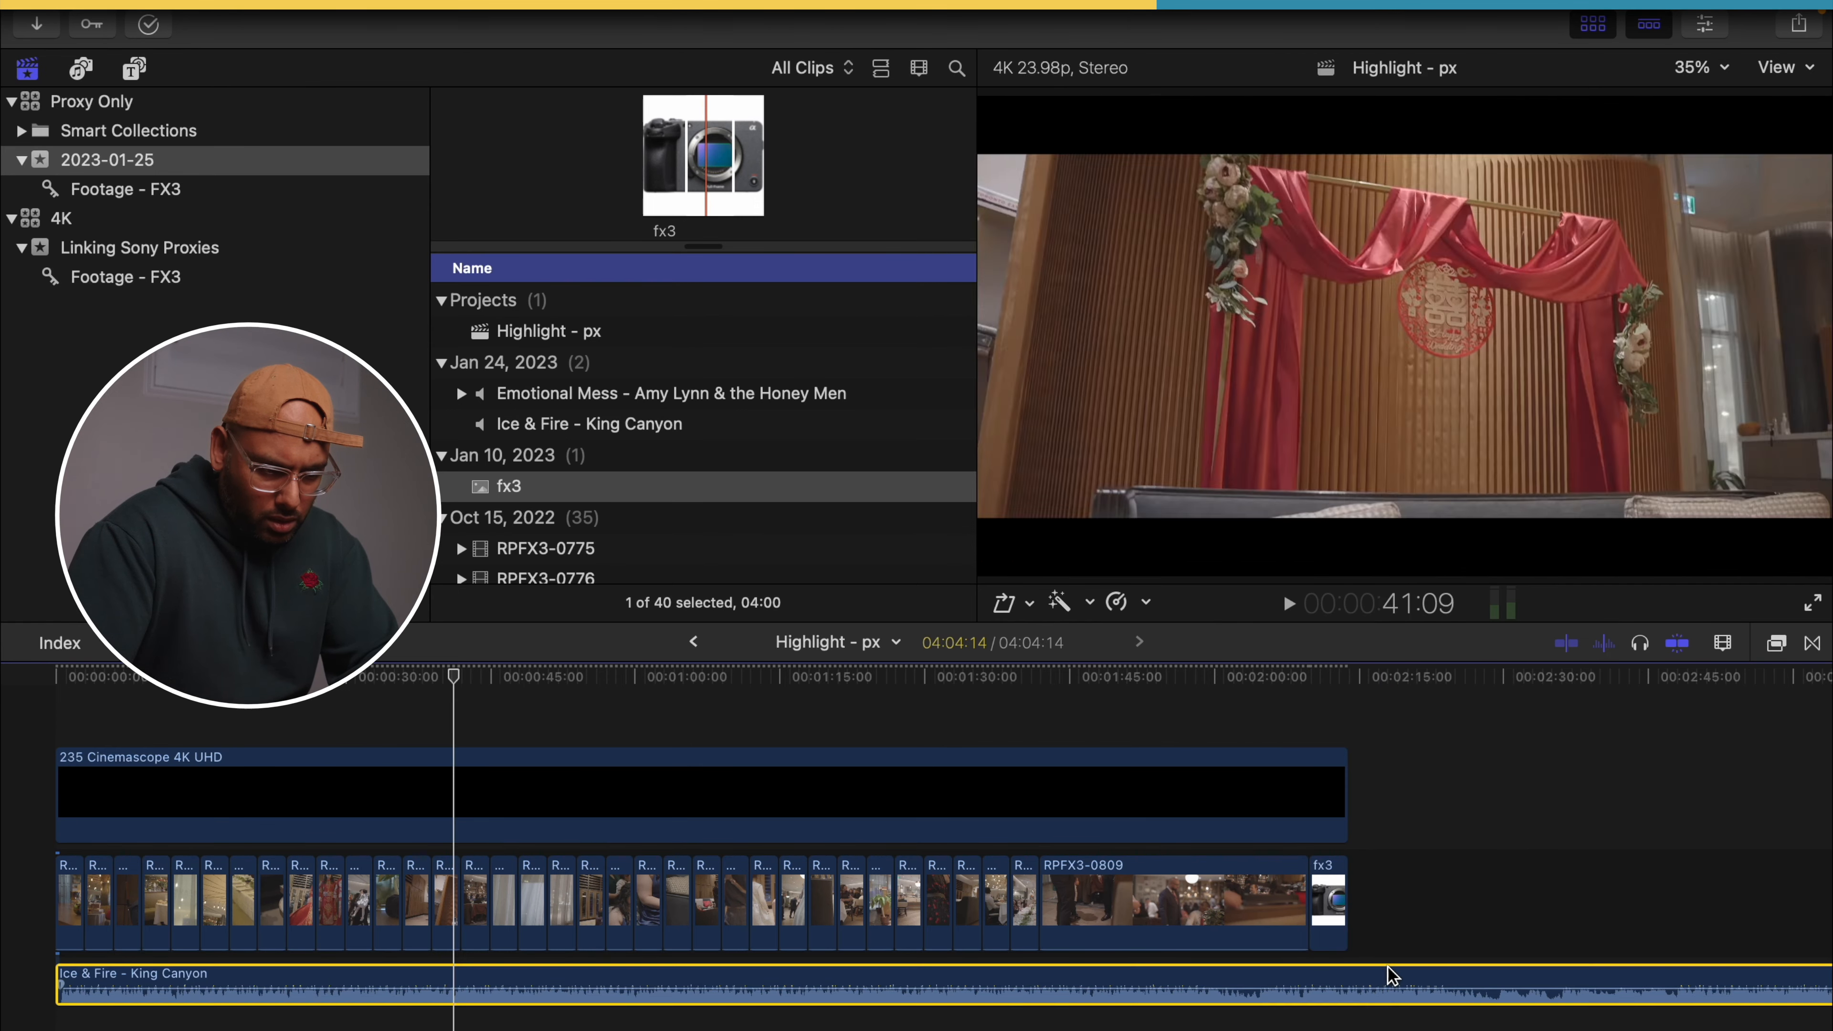
key("super+b")
left_click_drag(1370, 1012, 1419, 823)
key("Delete")
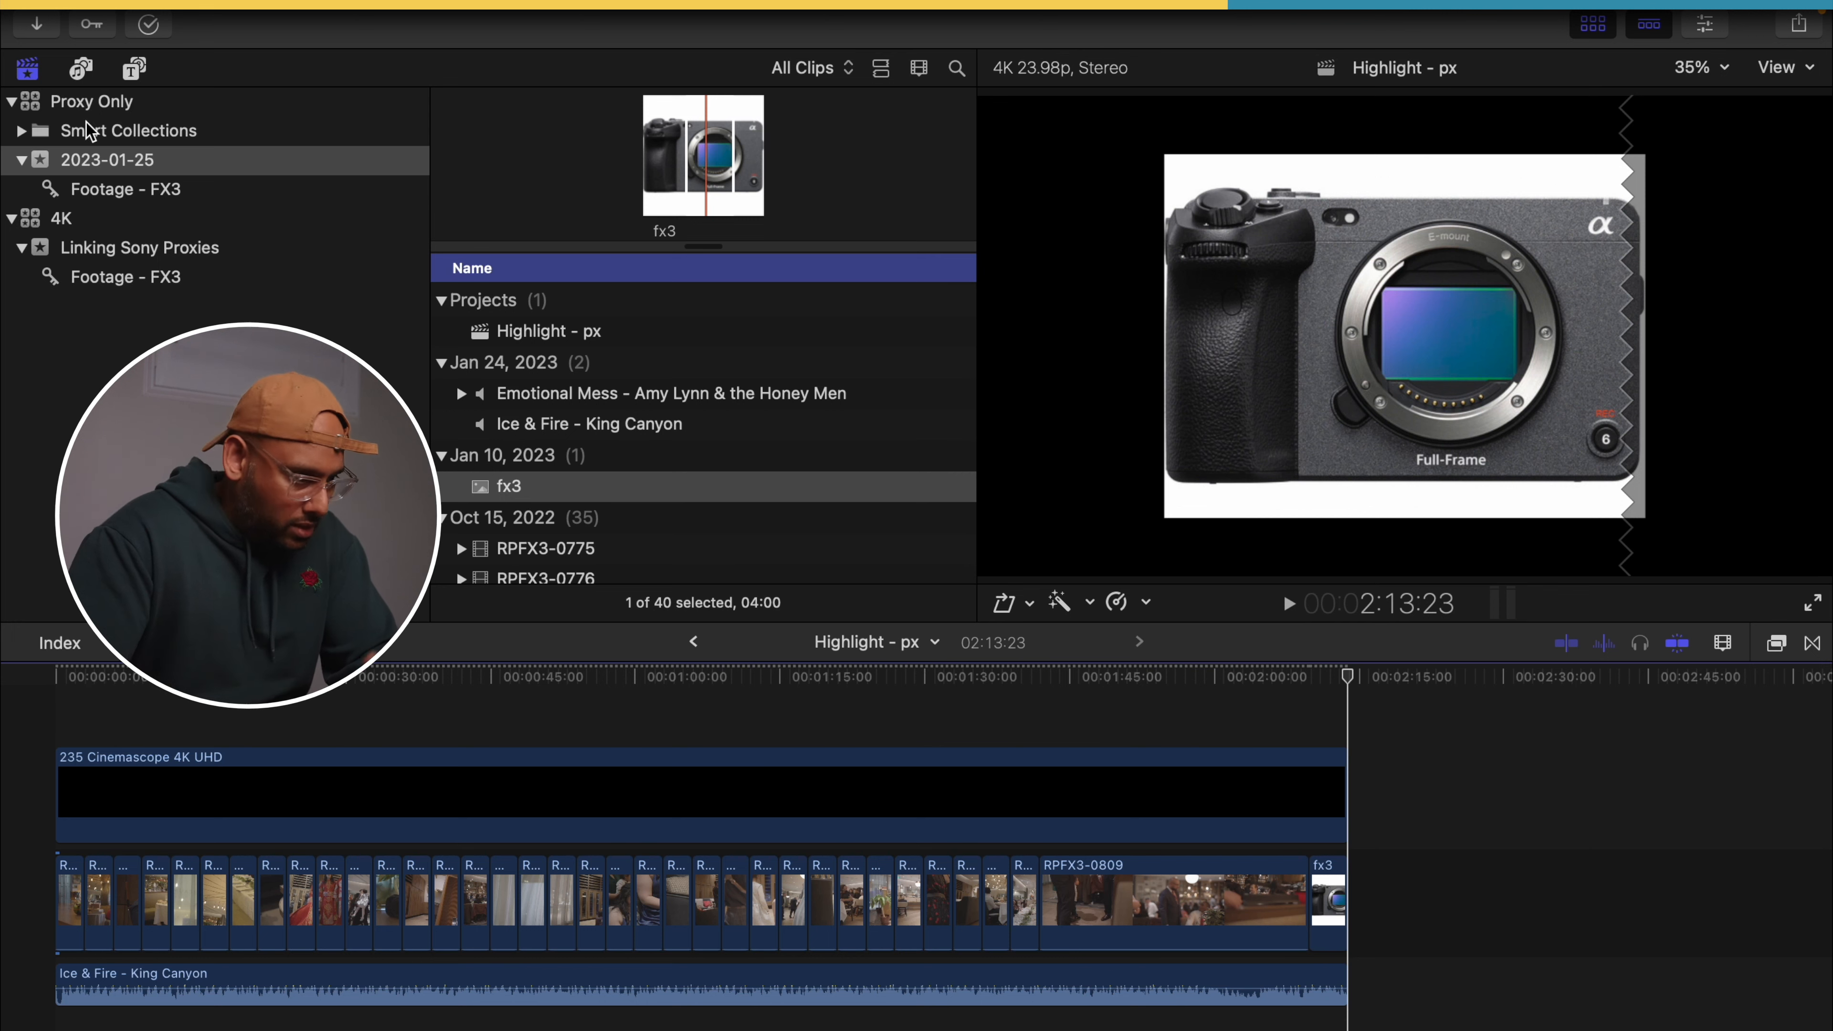
- Compare the original Highlight project in the 4K library with the edited Highlight - px project by opening each in the timeline
left_click(94, 102)
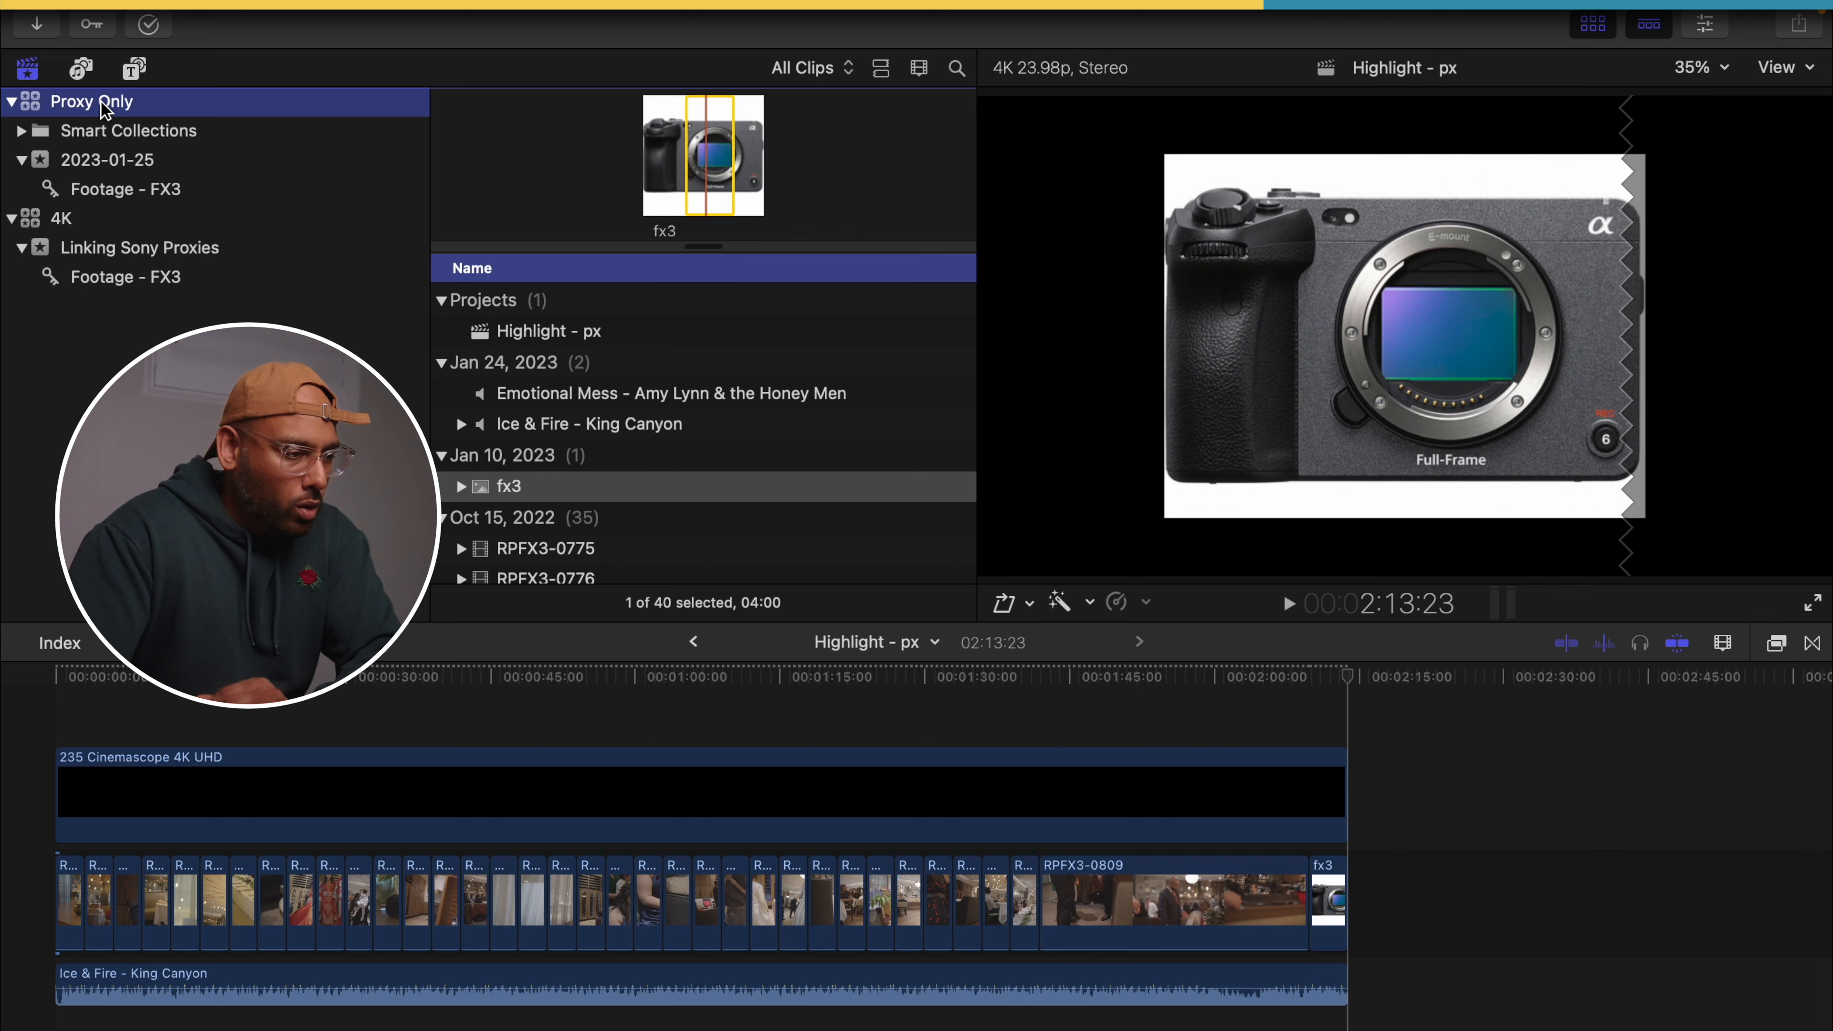
left_click(97, 226)
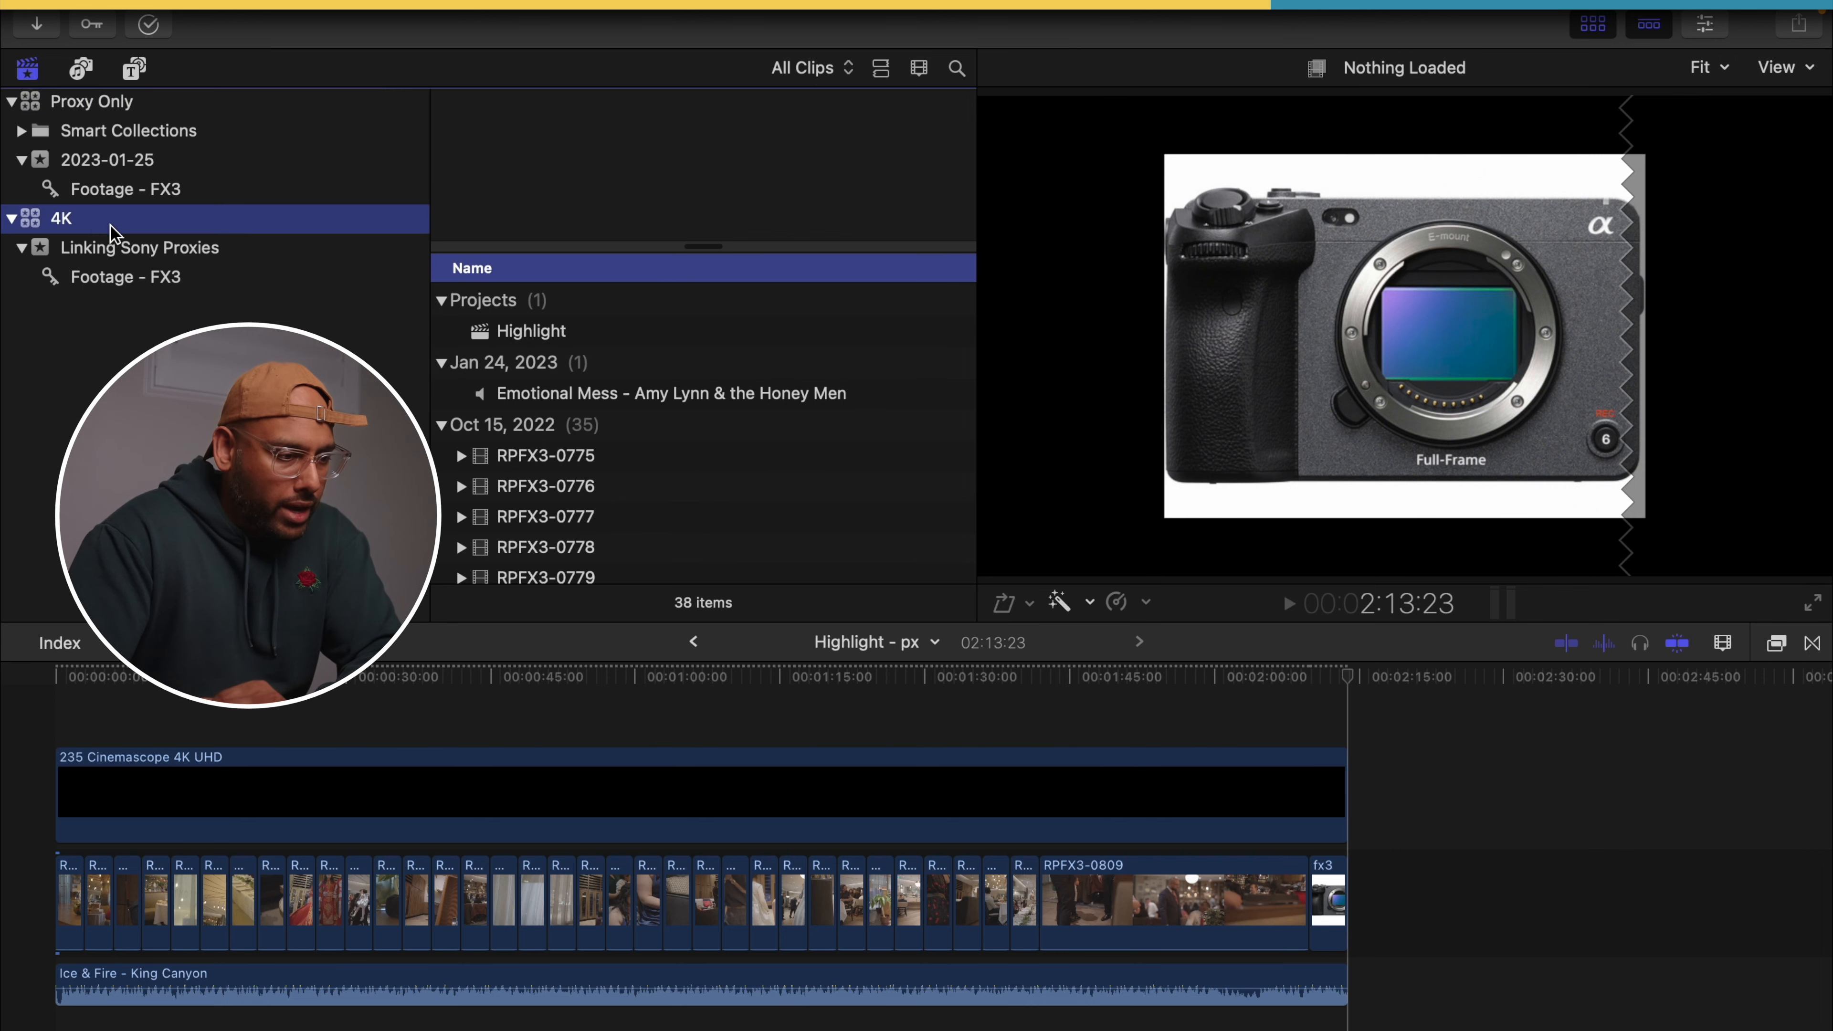
left_click(566, 336)
double_click(567, 336)
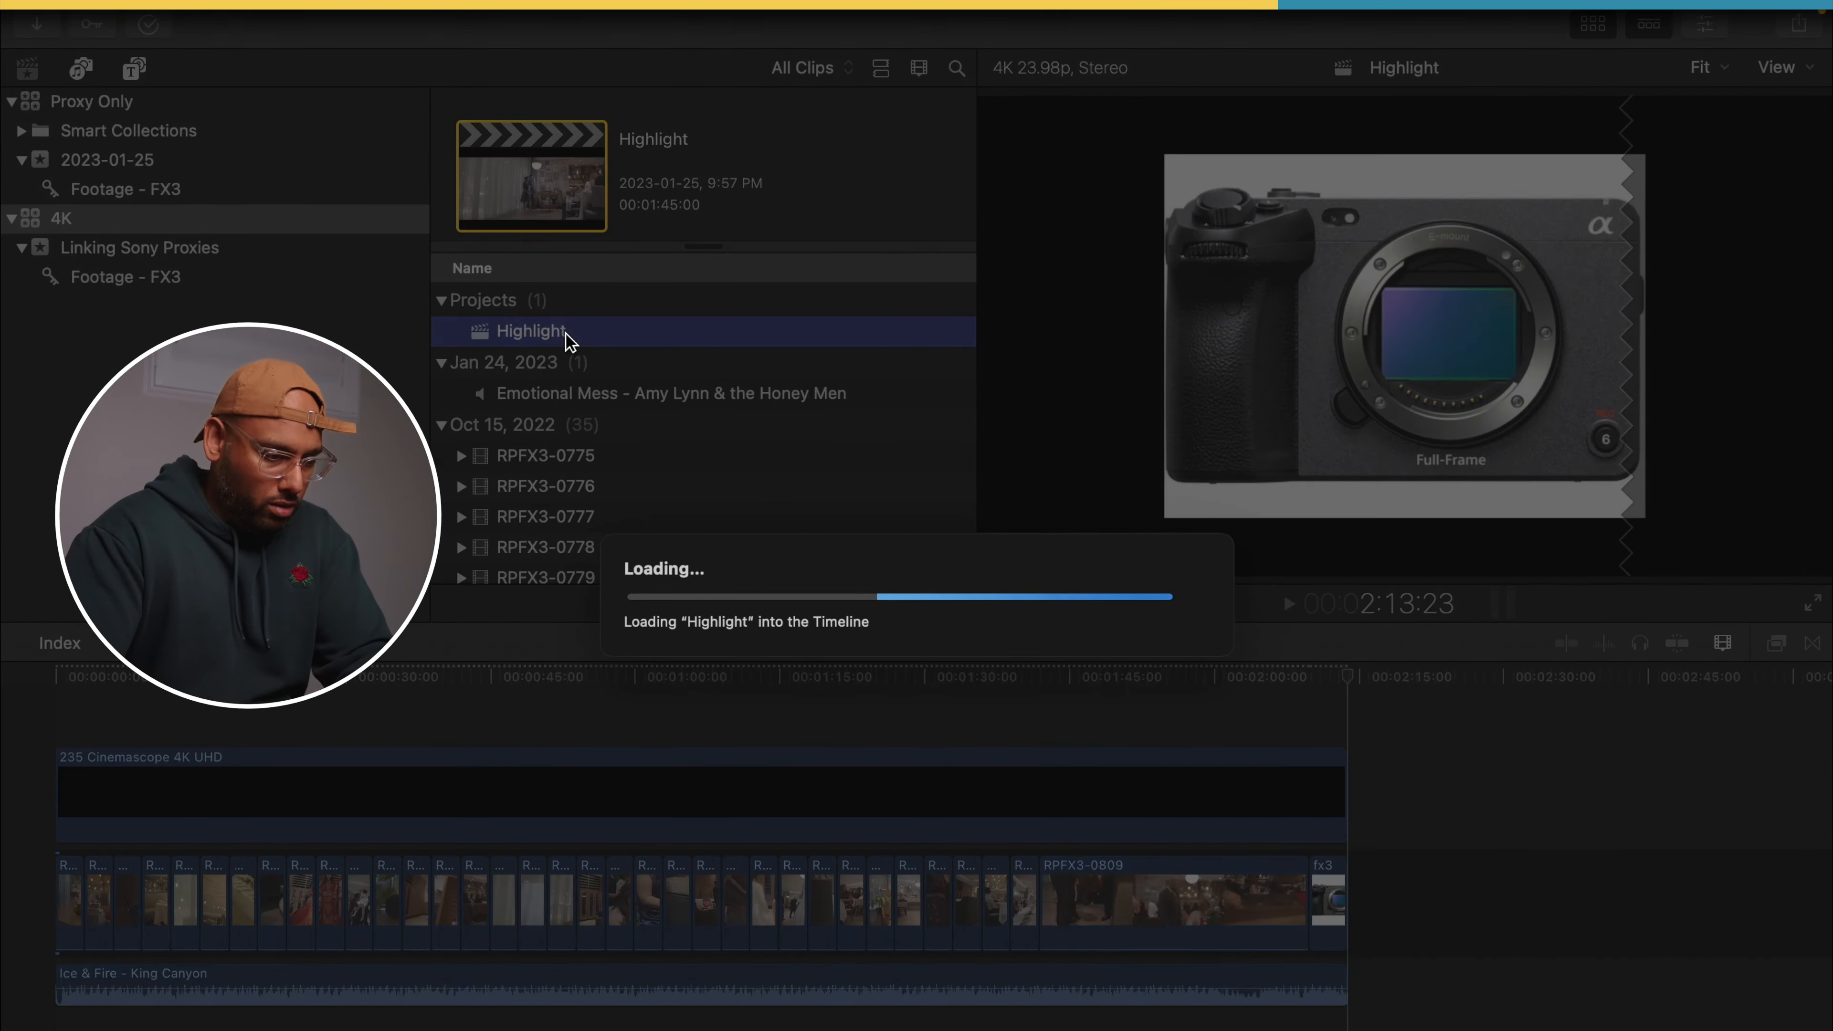
left_click(153, 103)
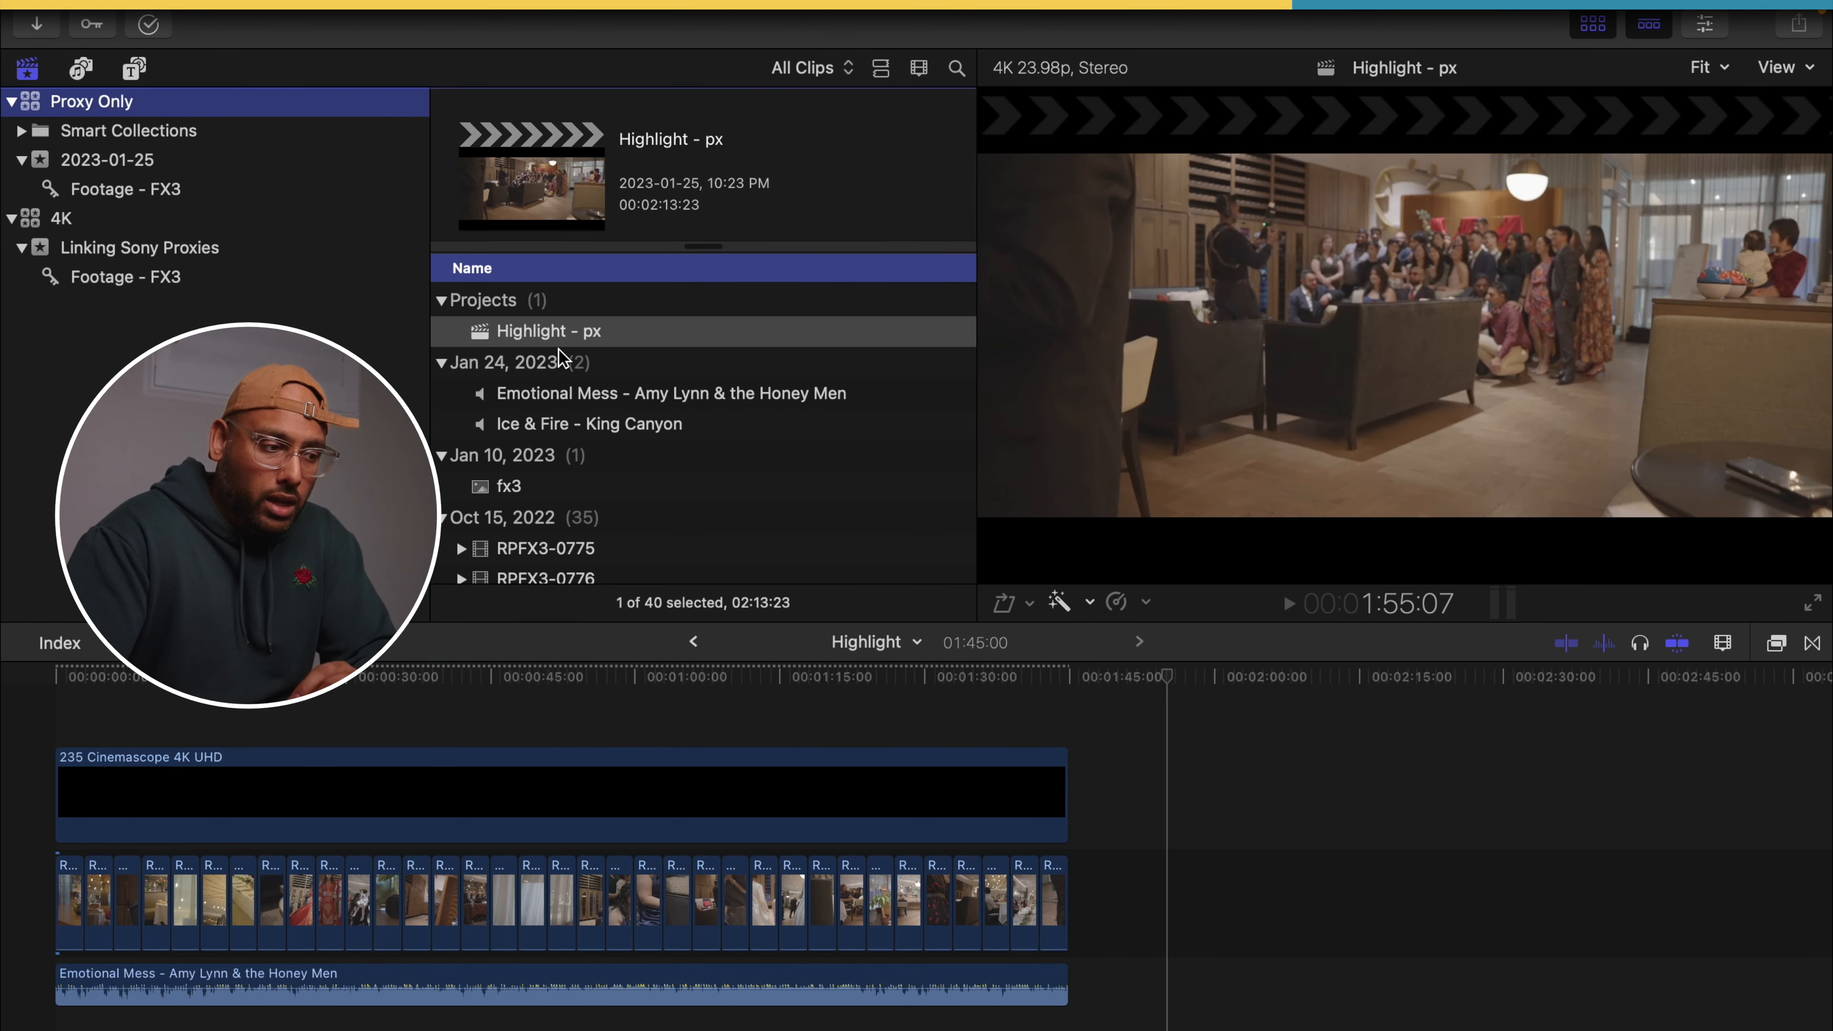
double_click(568, 336)
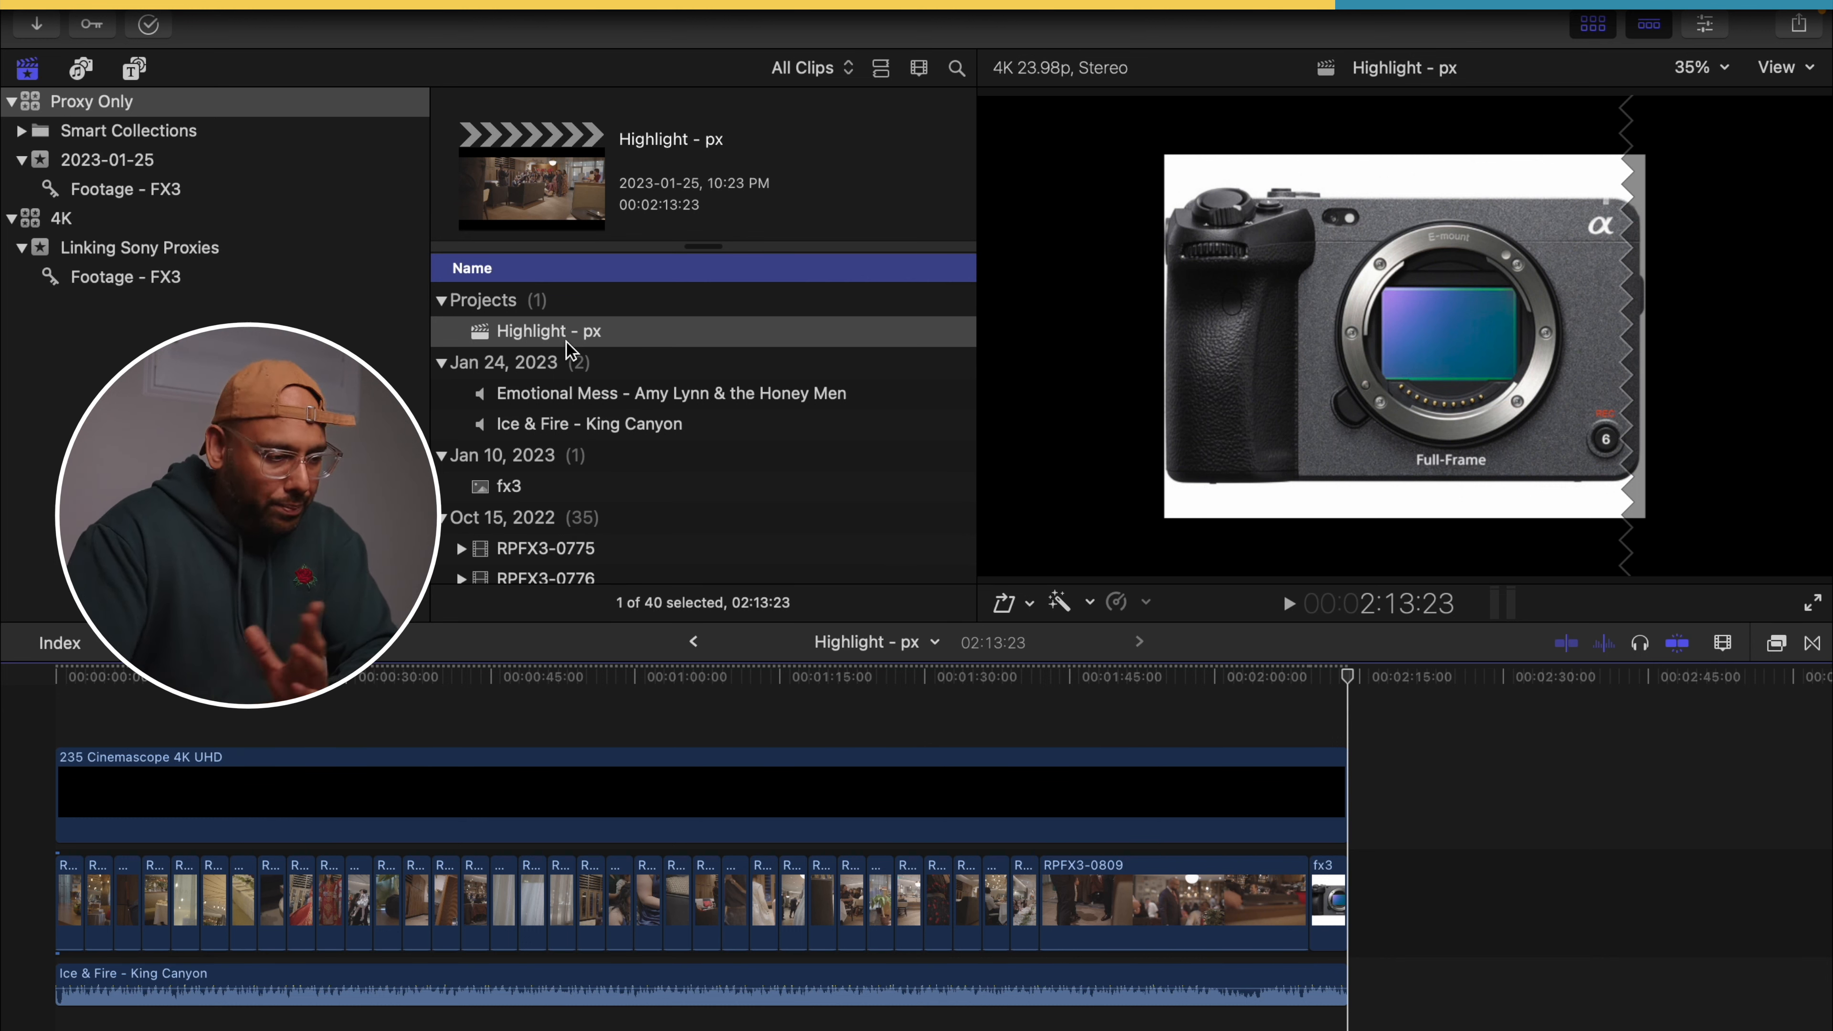
- Copy the Highlight - px project to the Linking Sony Proxies event in the 4K library, choosing Project without media
left_click_drag(567, 340, 568, 340)
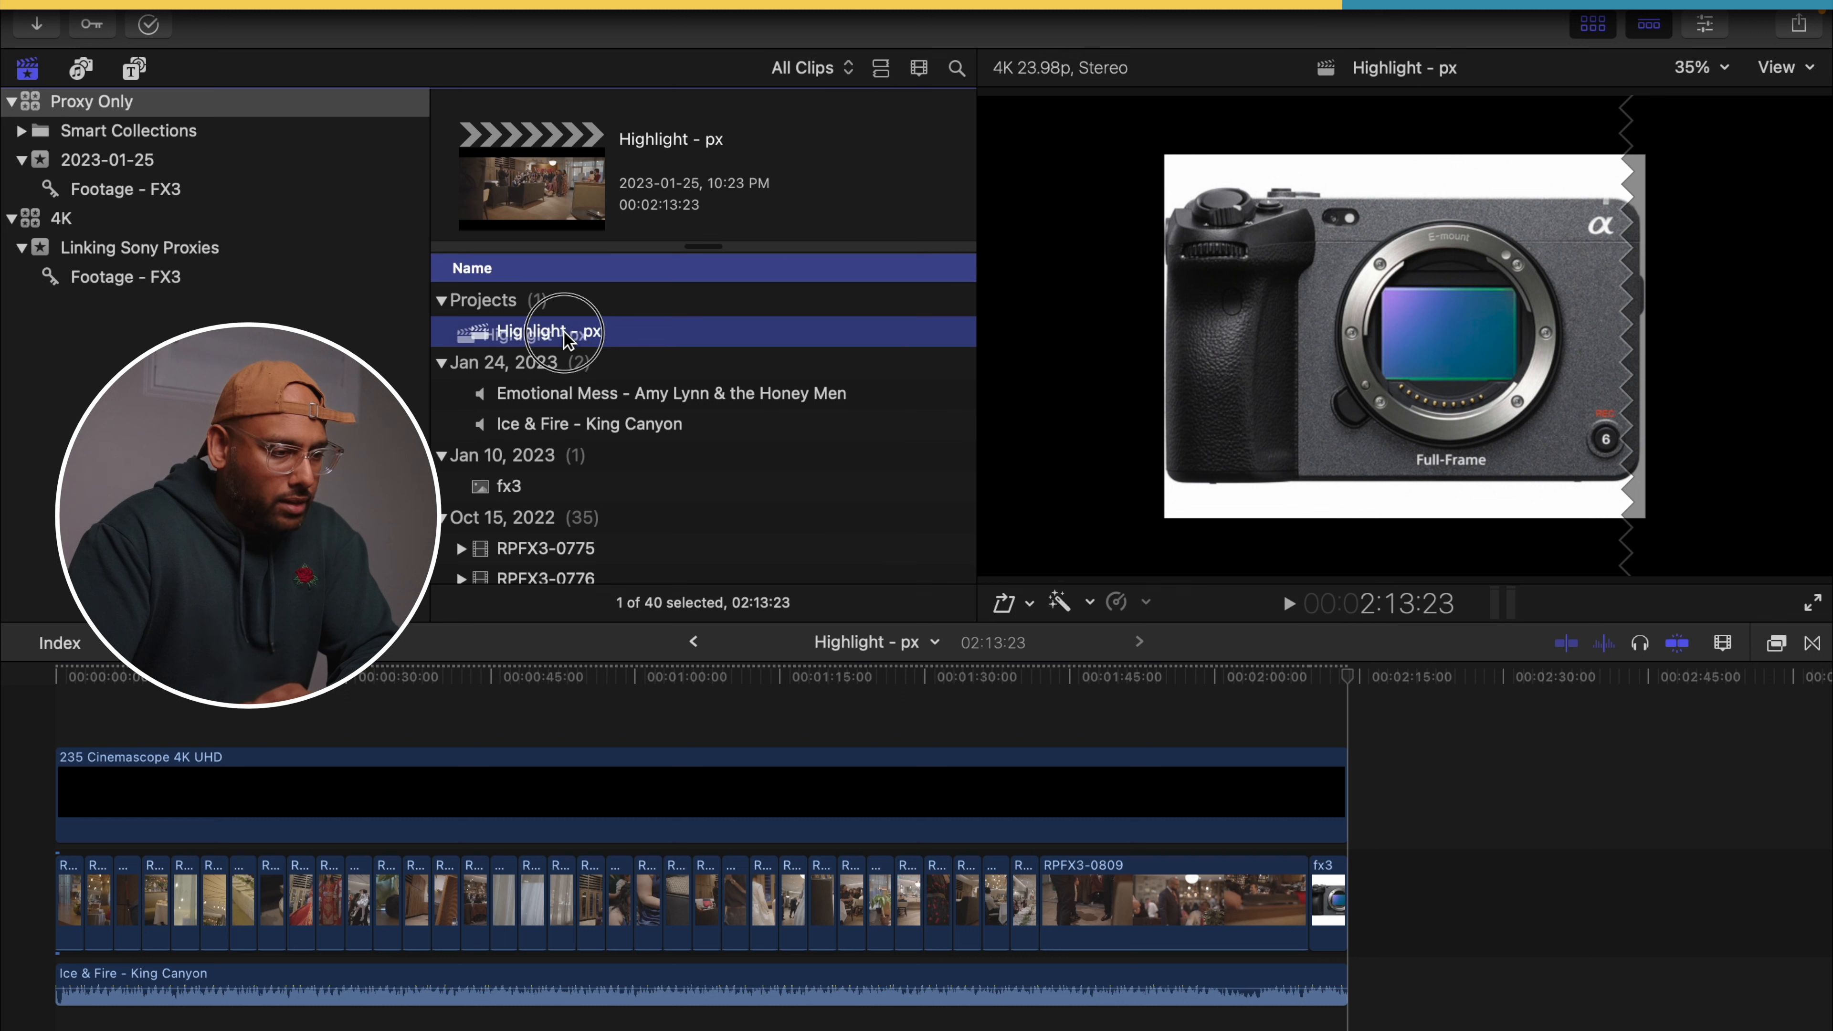
left_click_drag(568, 340, 160, 256)
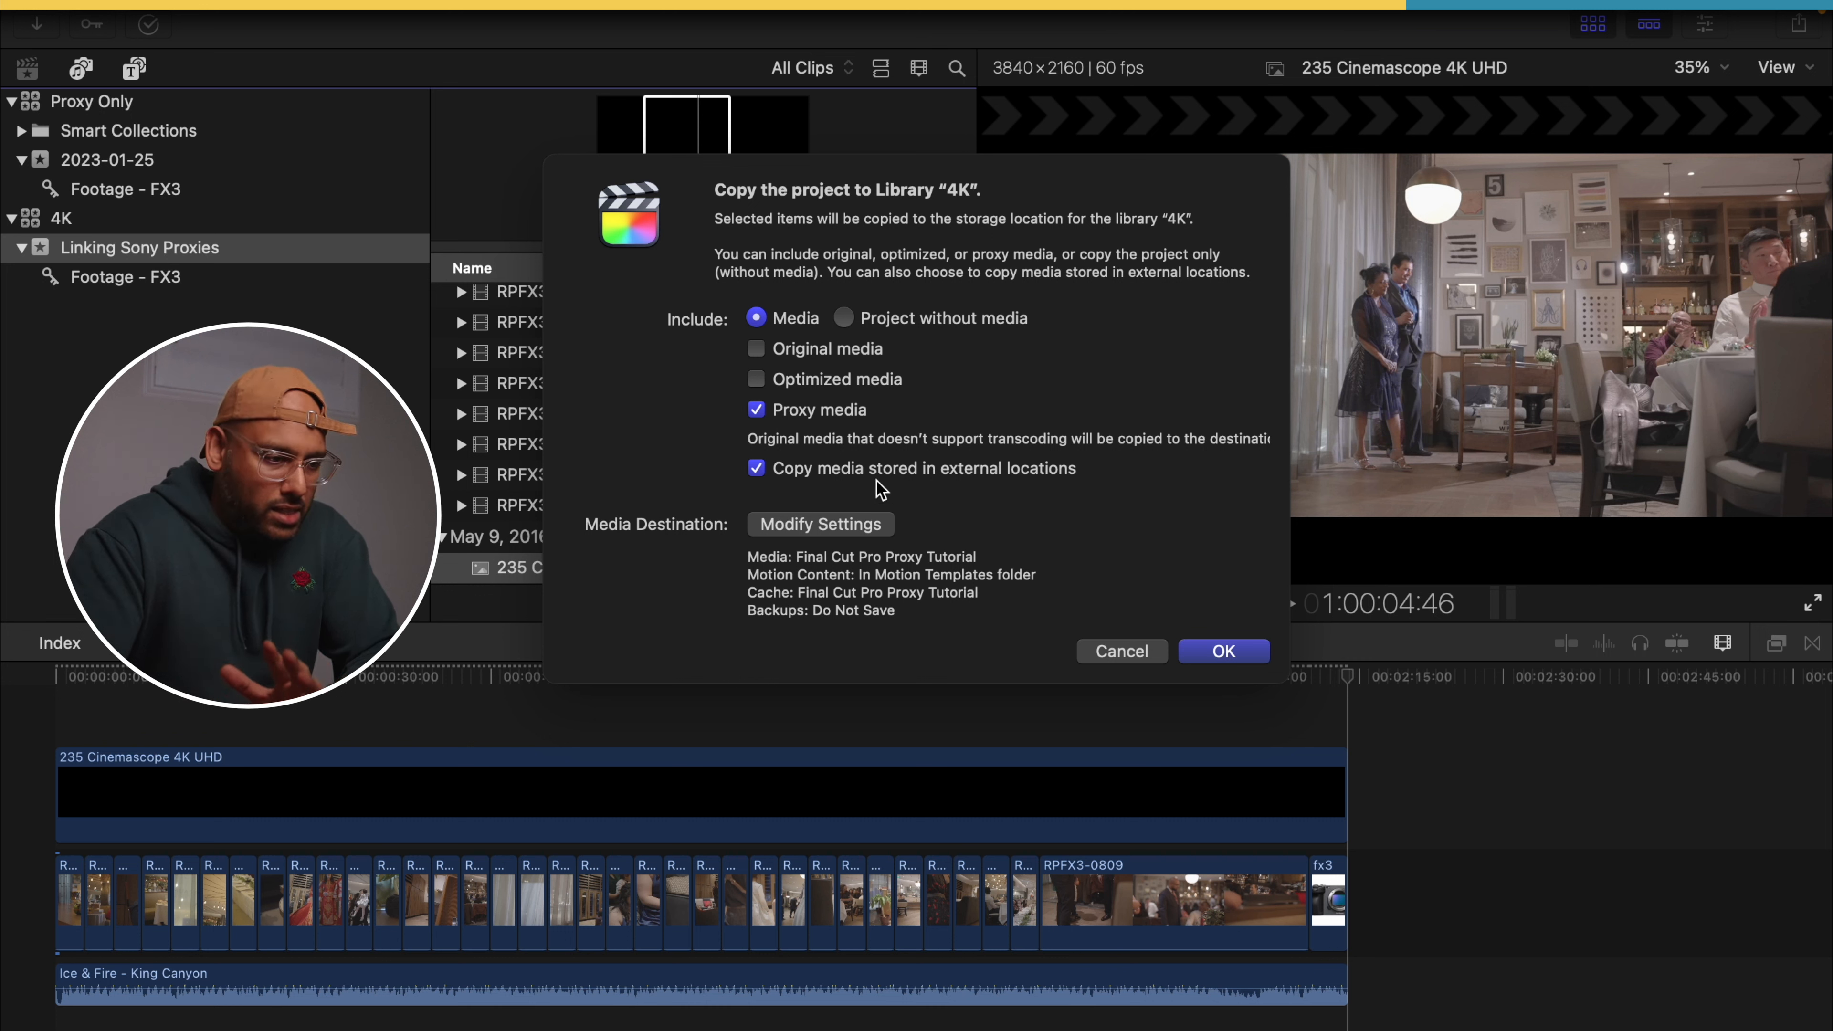
left_click(827, 412)
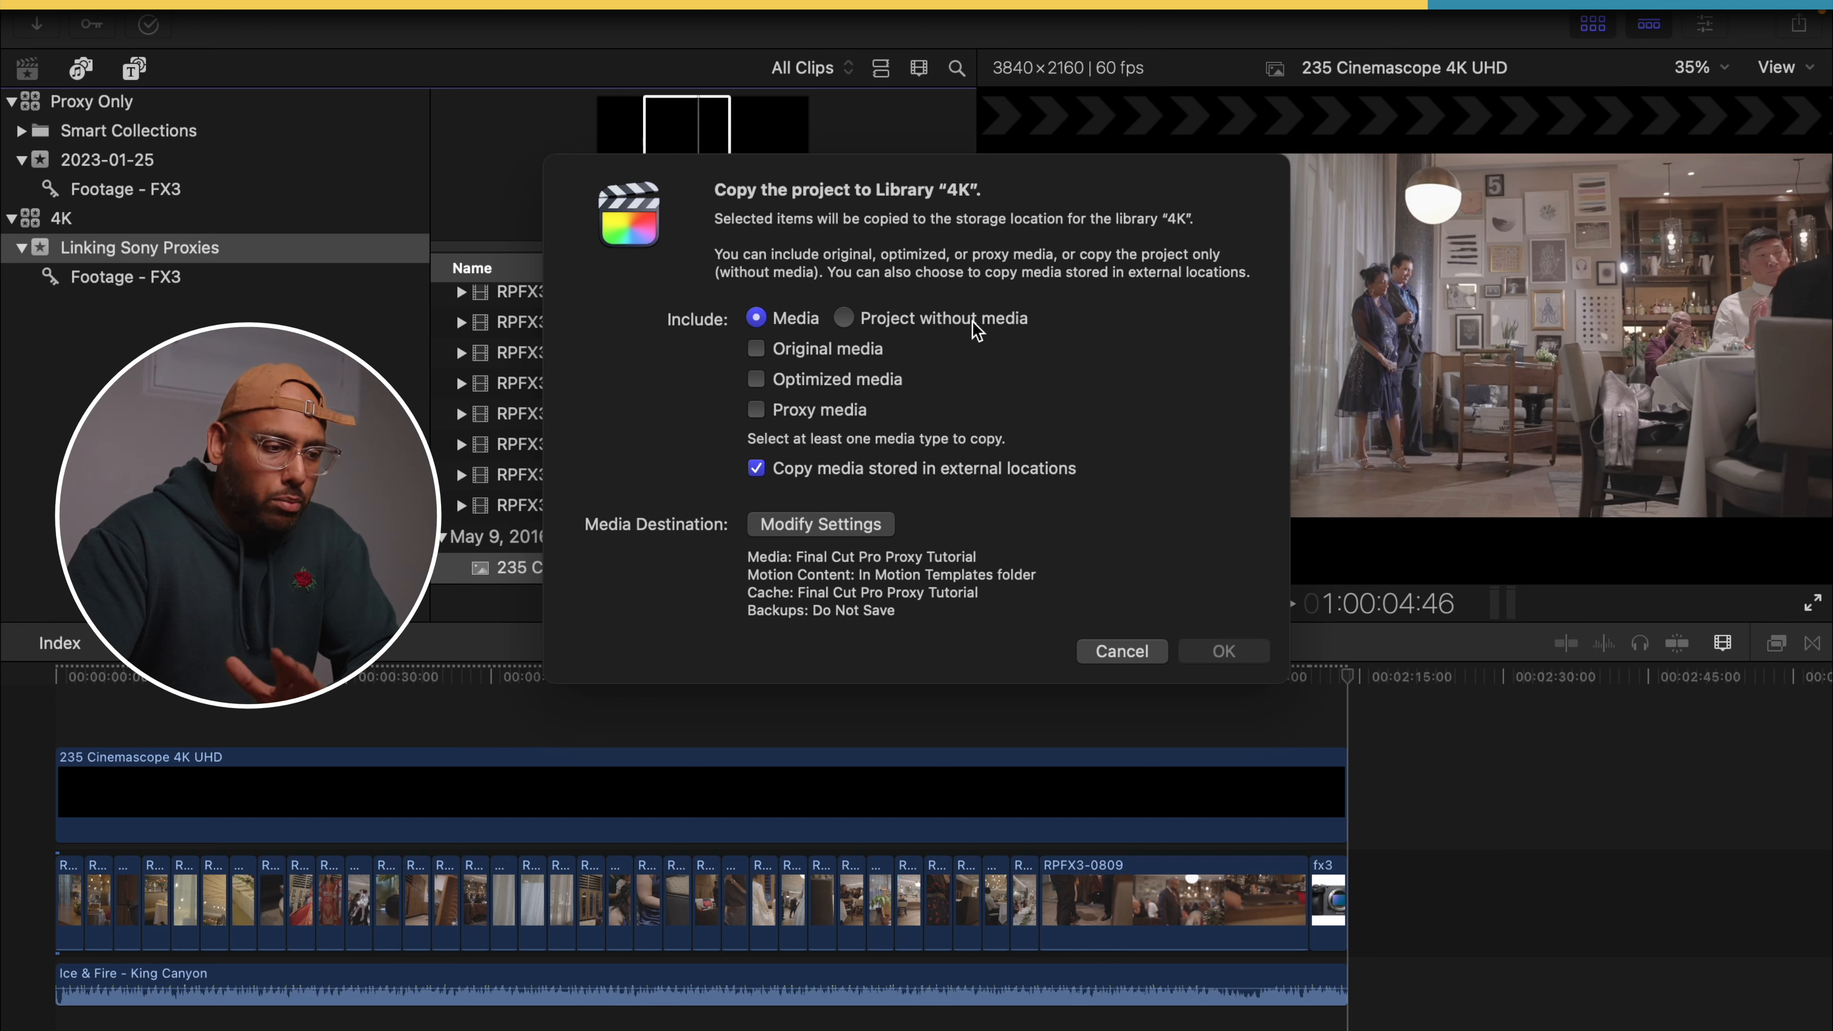
left_click(976, 331)
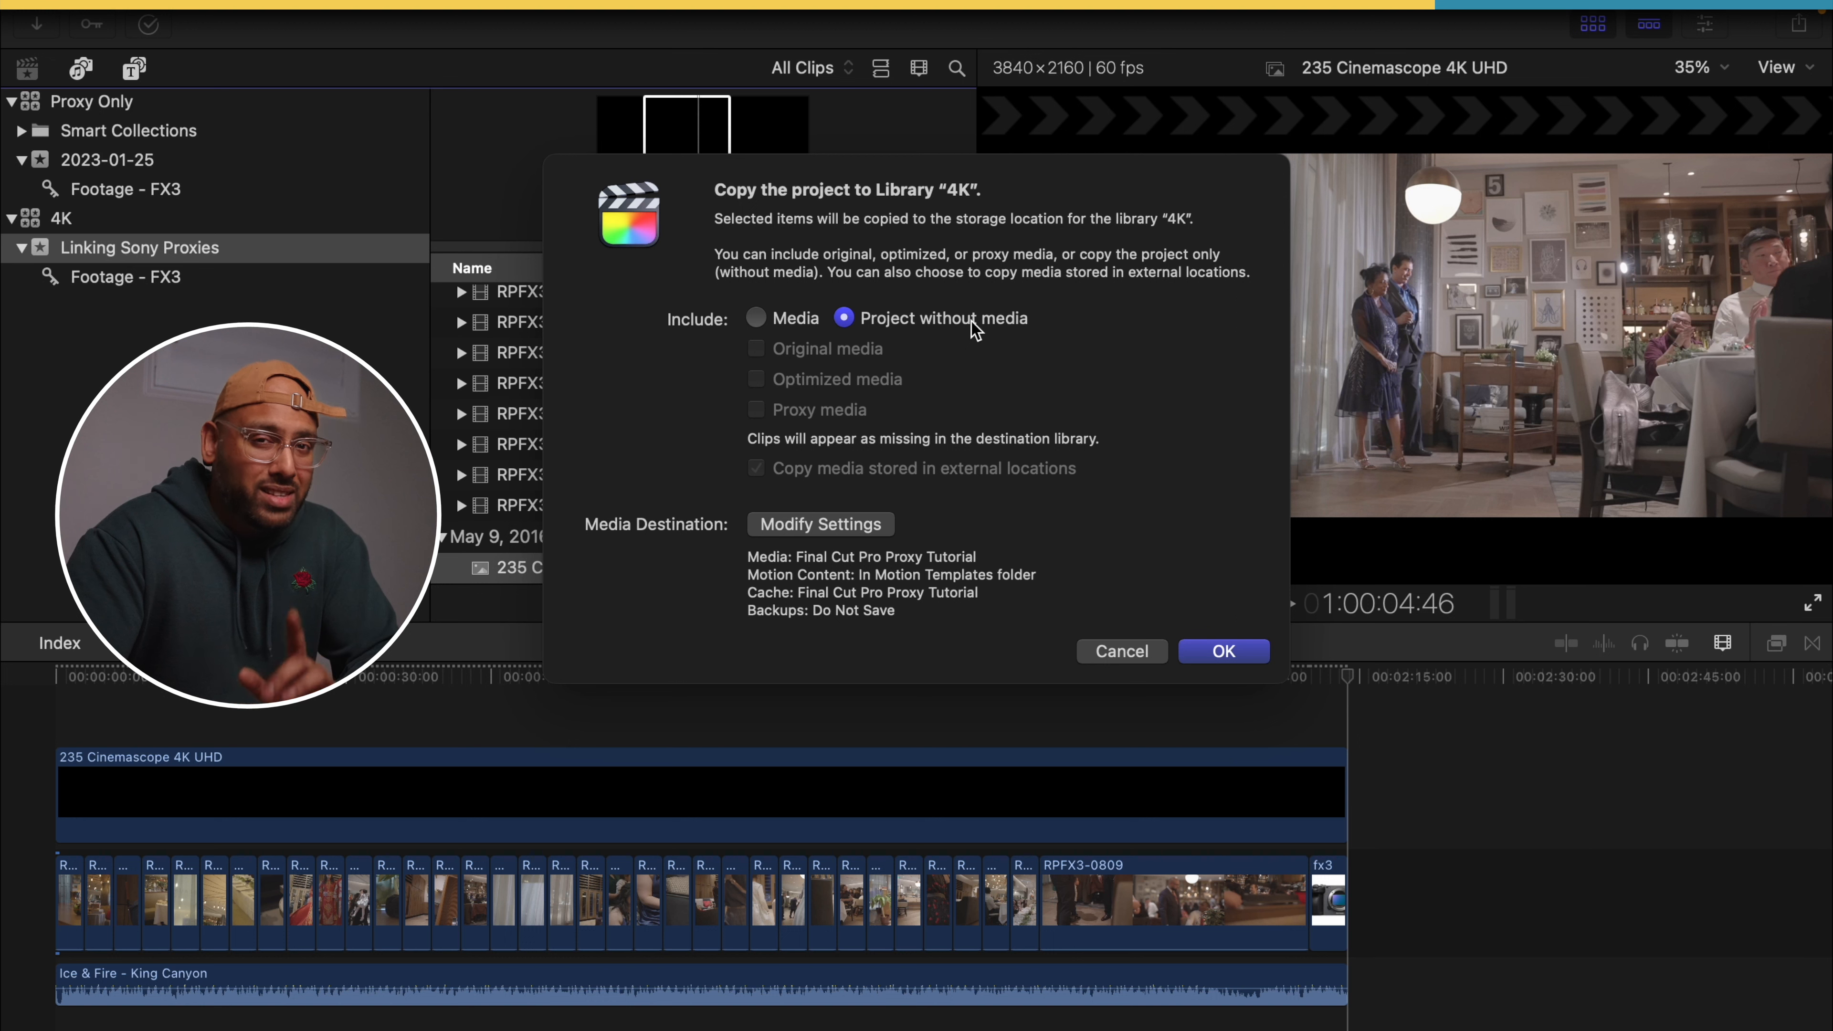